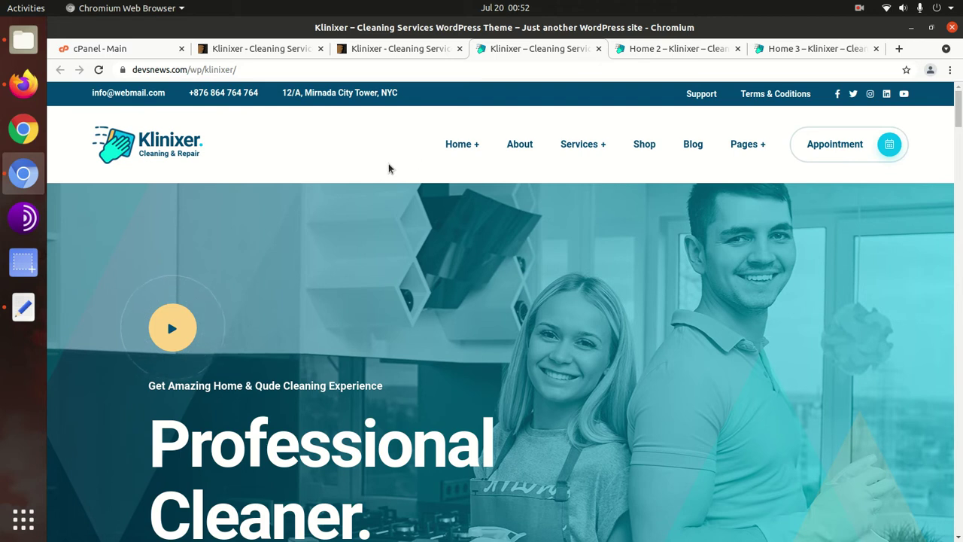
- Compare the three Klinixer home page demos, ending on the first home style
mouse_move(462, 143)
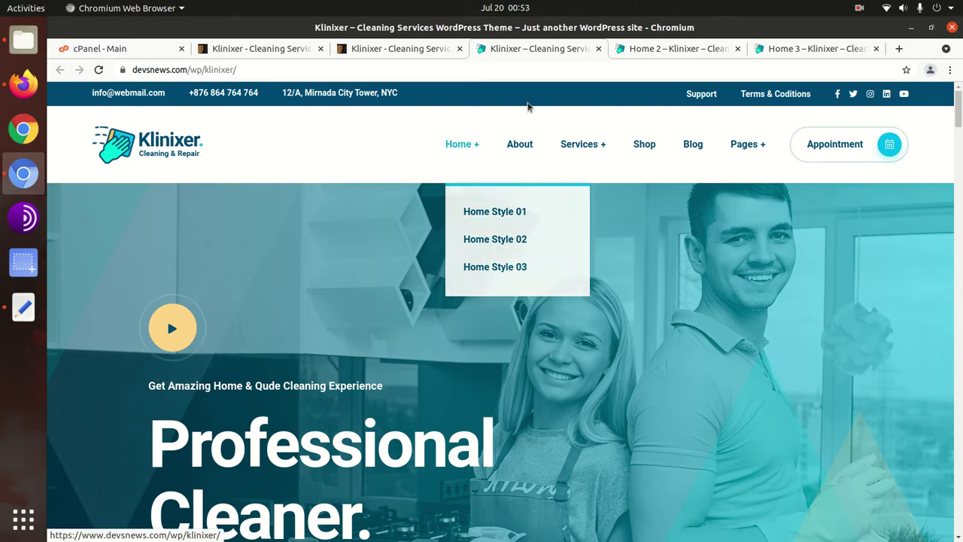
left_click(656, 49)
left_click(791, 51)
left_click(692, 51)
left_click(565, 52)
left_click(647, 49)
left_click(791, 51)
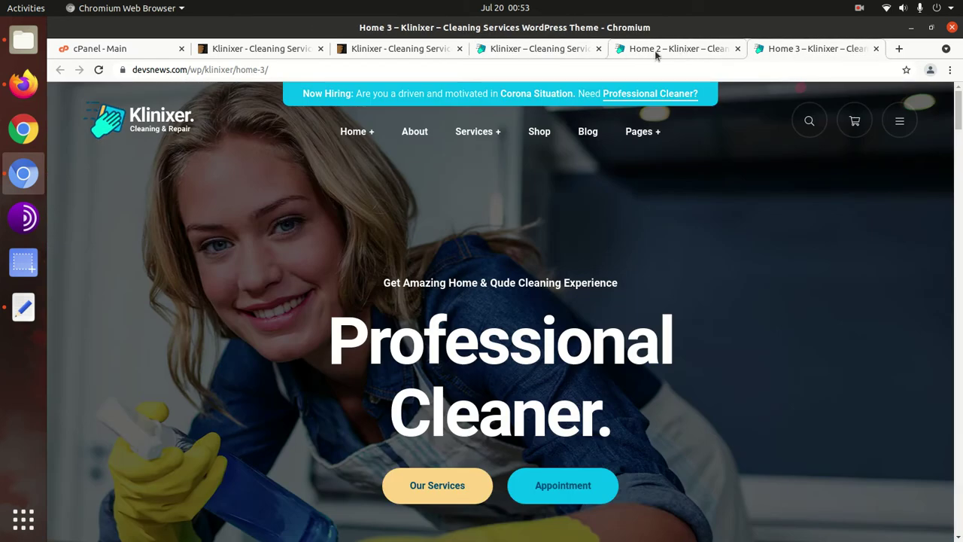
left_click(536, 51)
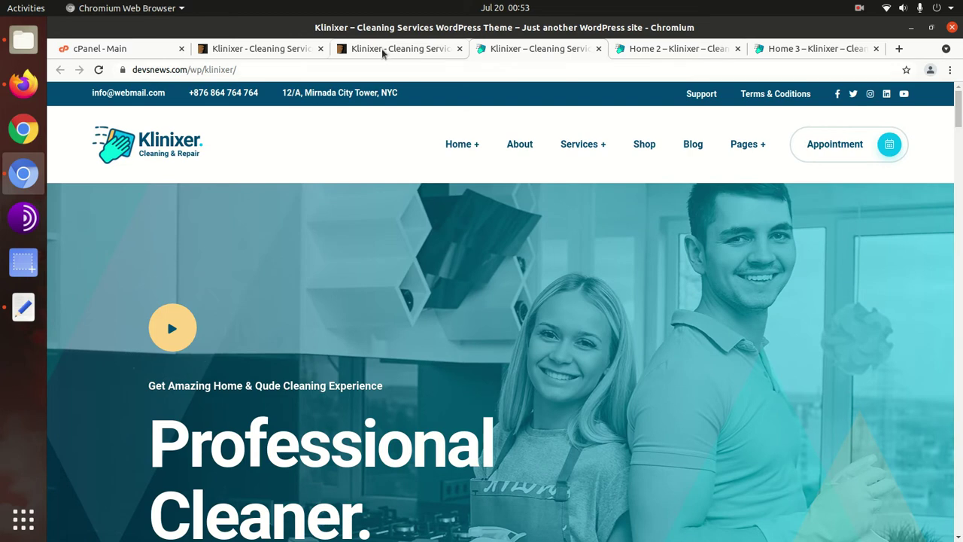
- Look over the Klinixer theme's ThemeForest item page, including its preview, license and author details
left_click(382, 50)
left_click(262, 49)
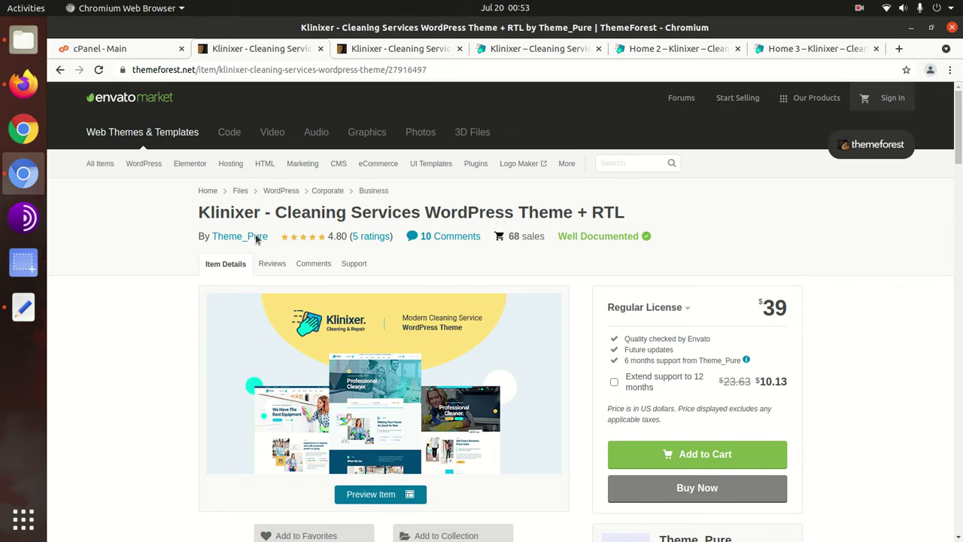
scroll(159, 334, "down", 3)
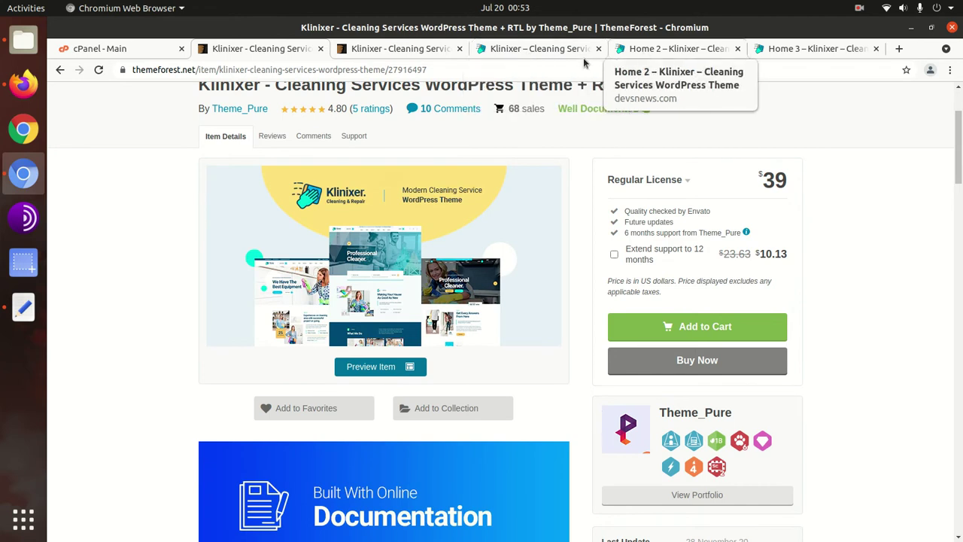
- Return to the first Klinixer home demo and review it from the hero banner through the About Us, Services and Process sections
left_click(550, 48)
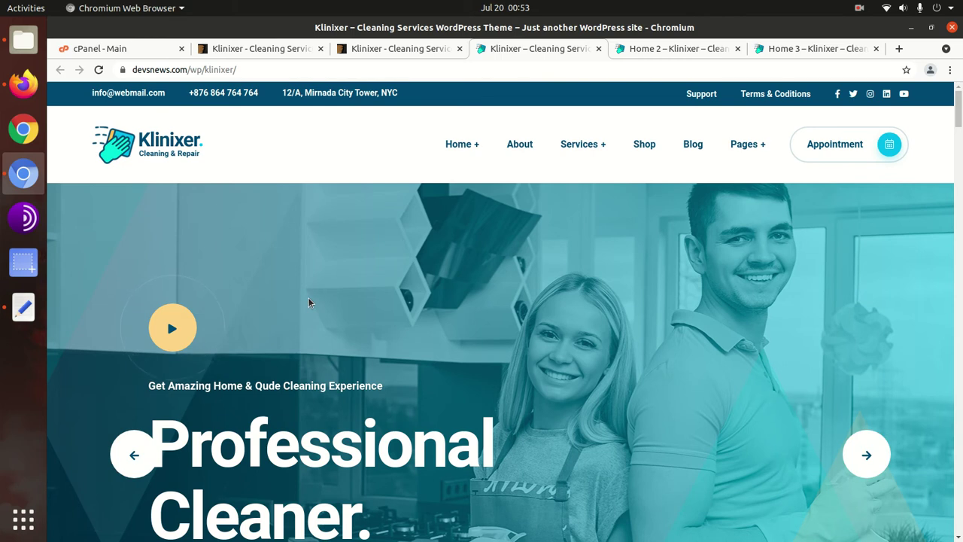
scroll(312, 299, "down", 3)
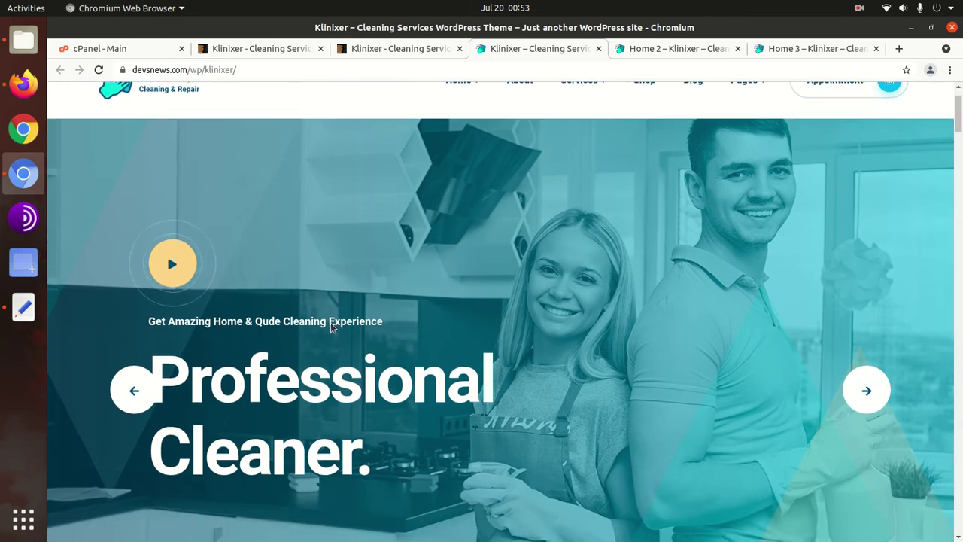
scroll(331, 328, "down", 5)
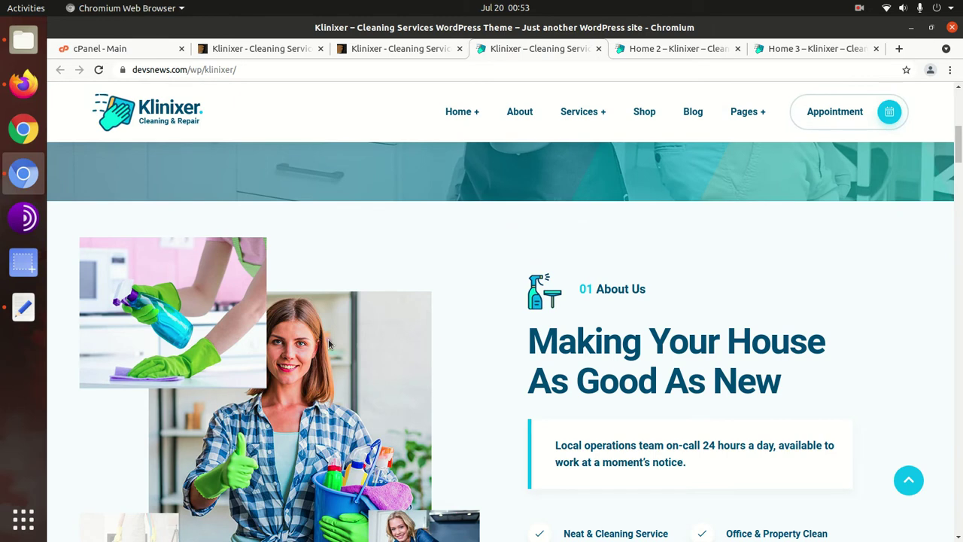
scroll(329, 344, "down", 1)
scroll(421, 335, "down", 2)
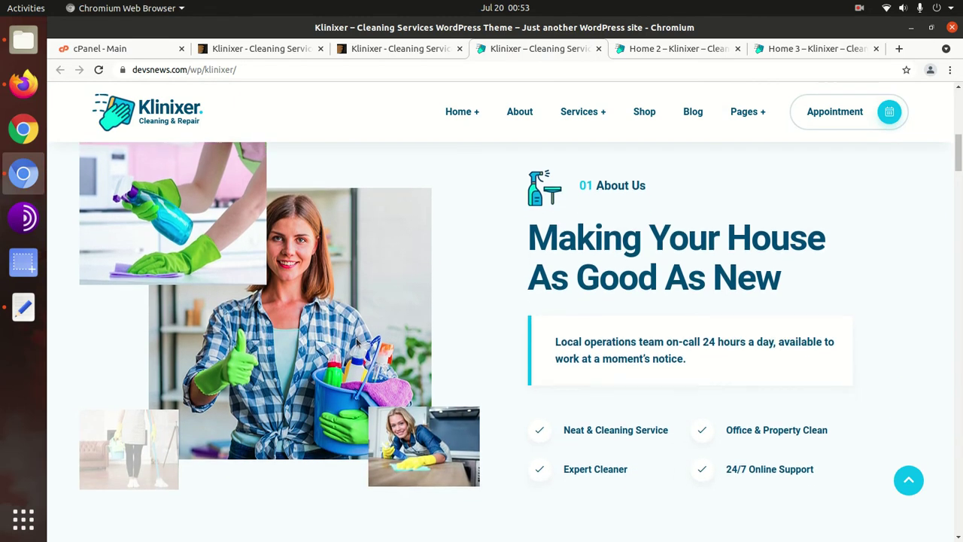
scroll(454, 329, "down", 5)
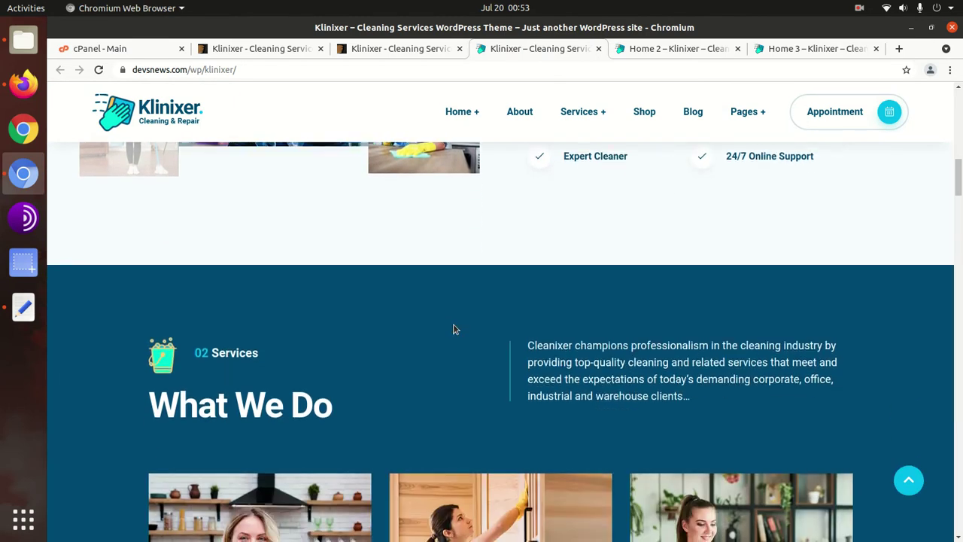
scroll(453, 329, "down", 4)
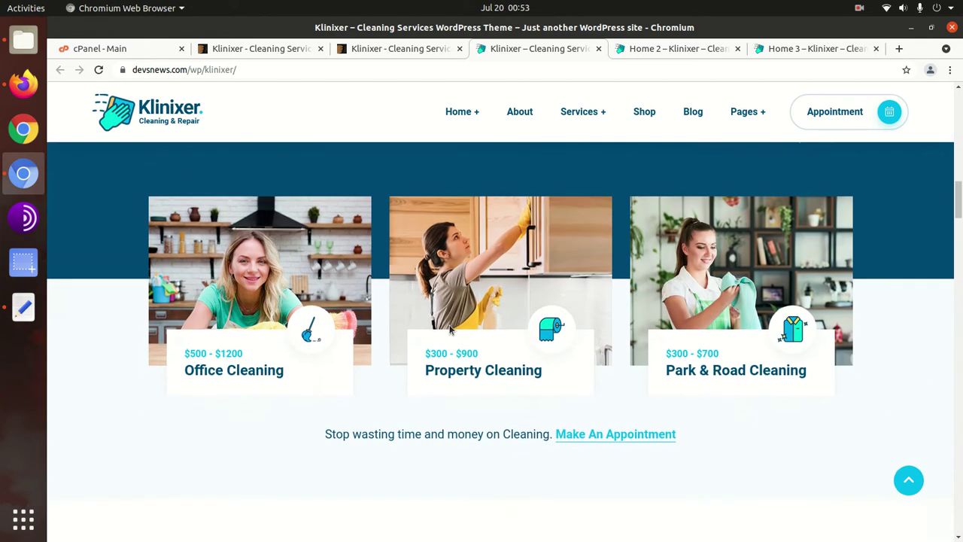
scroll(449, 329, "down", 10)
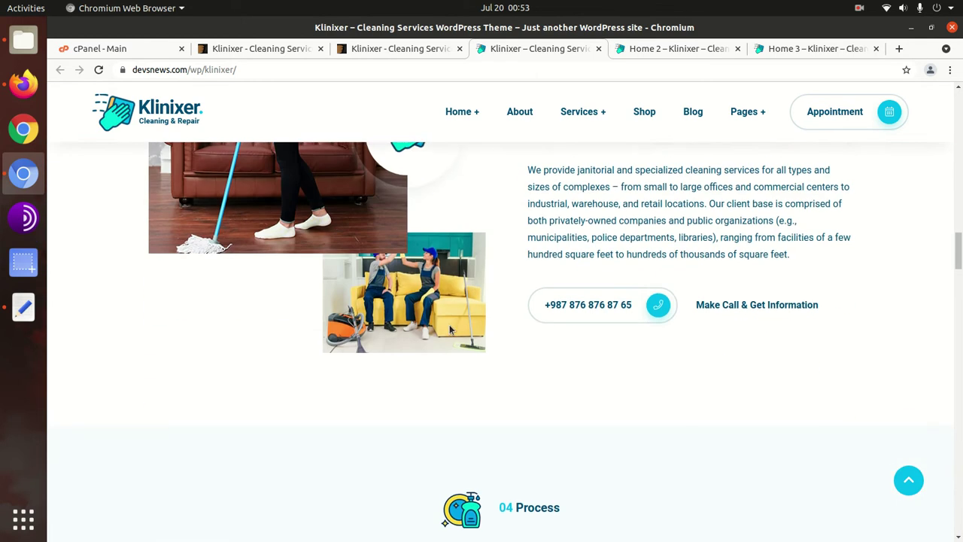
scroll(449, 329, "down", 8)
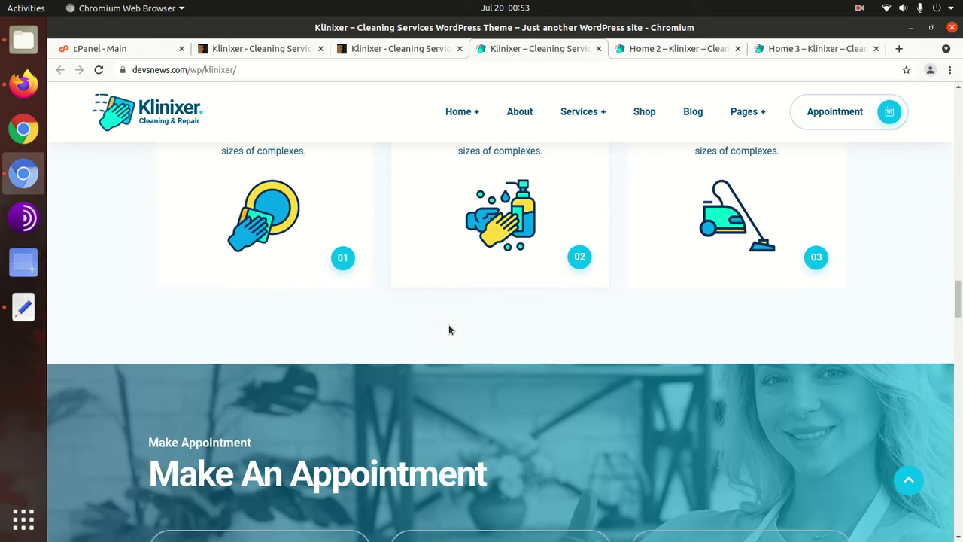
- Examine the Make An Appointment form, the portfolio projects and the client logos on the home page
scroll(448, 324, "down", 3)
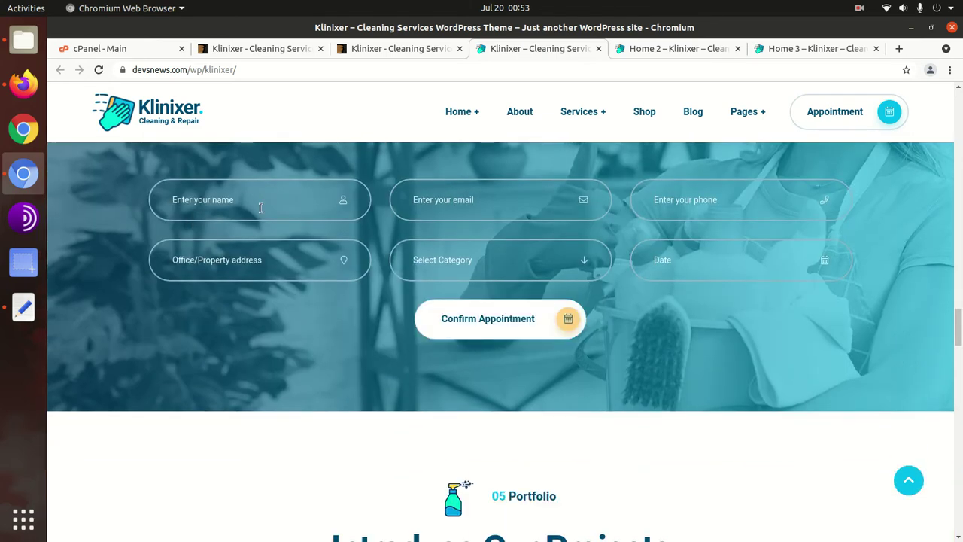
scroll(499, 204, "up", 2)
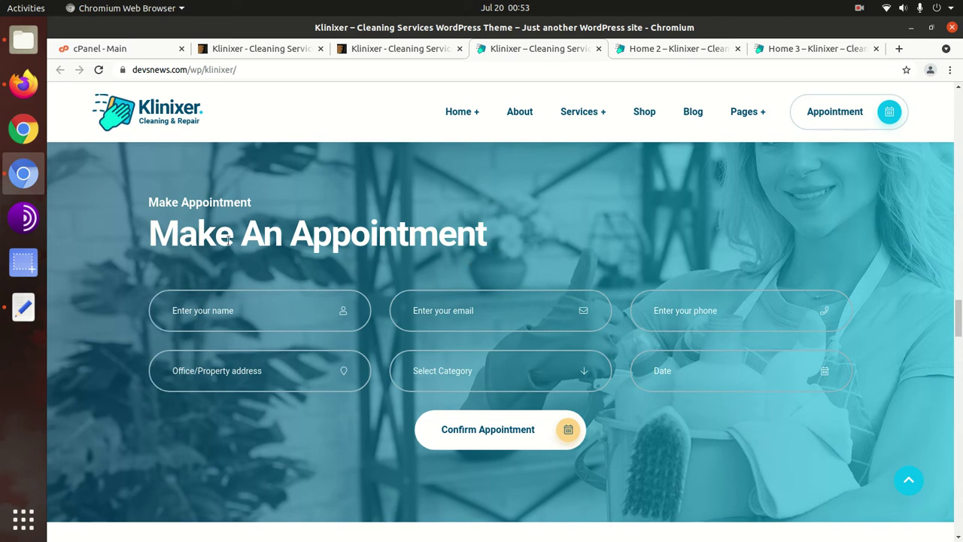
scroll(274, 265, "down", 4)
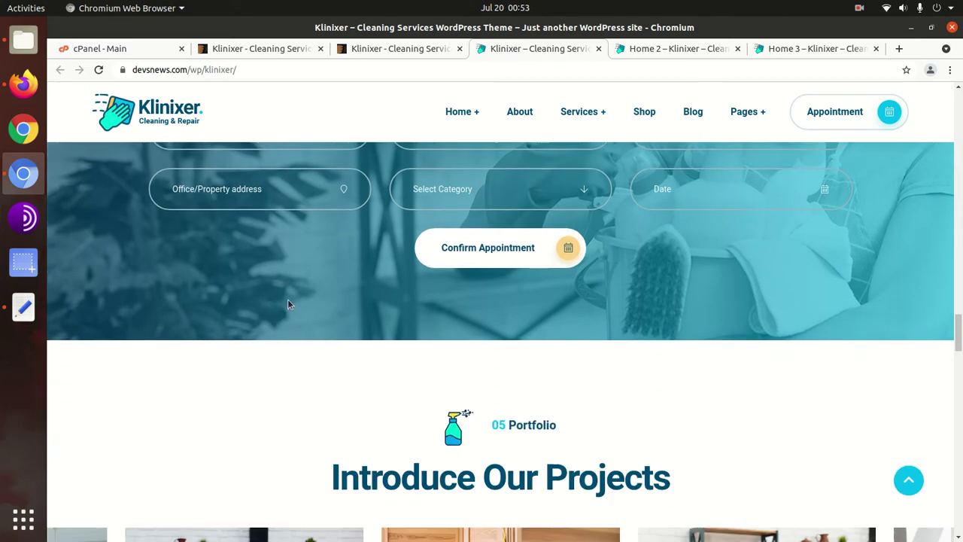
scroll(289, 301, "down", 3)
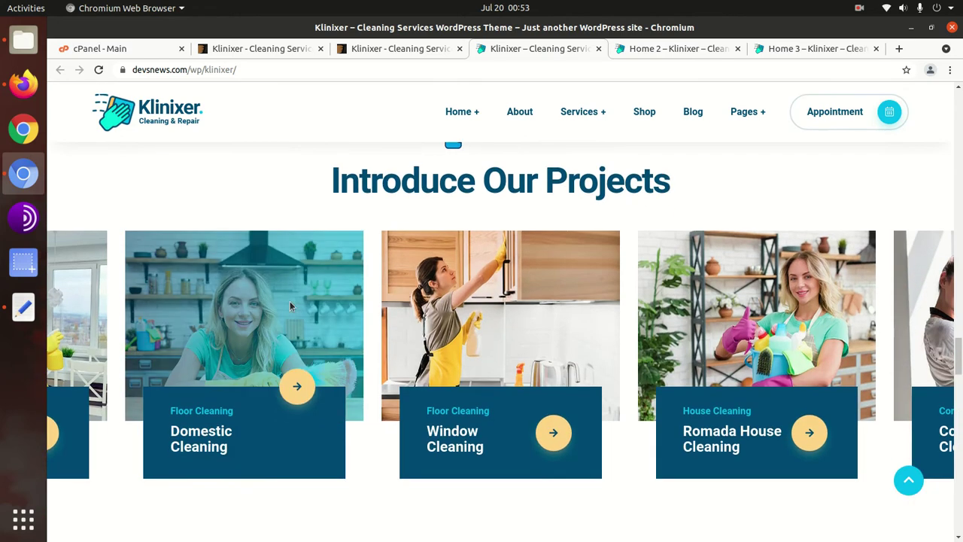
scroll(414, 383, "down", 3)
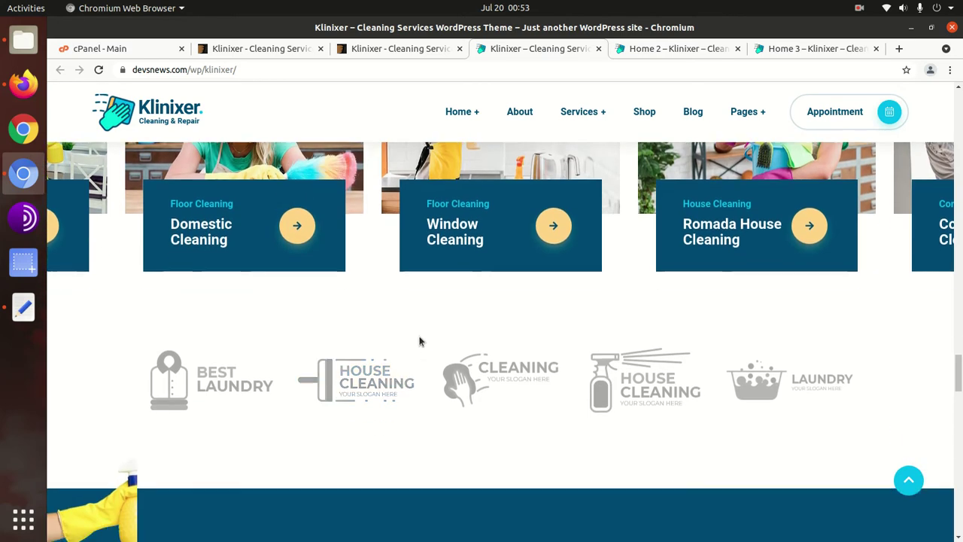
- Open the demo's About page and review its sections from the company introduction down to the footer
left_click(522, 113)
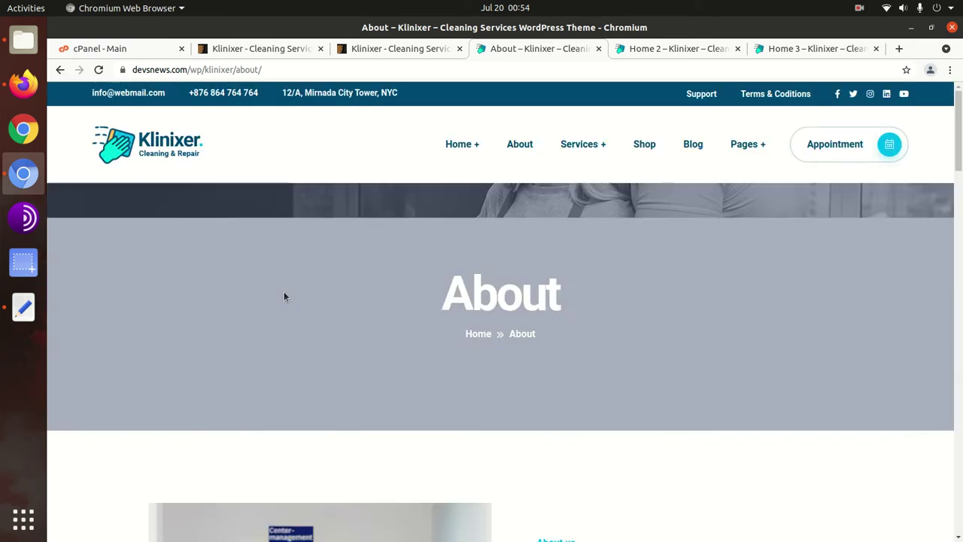
scroll(454, 312, "down", 2)
scroll(453, 313, "down", 4)
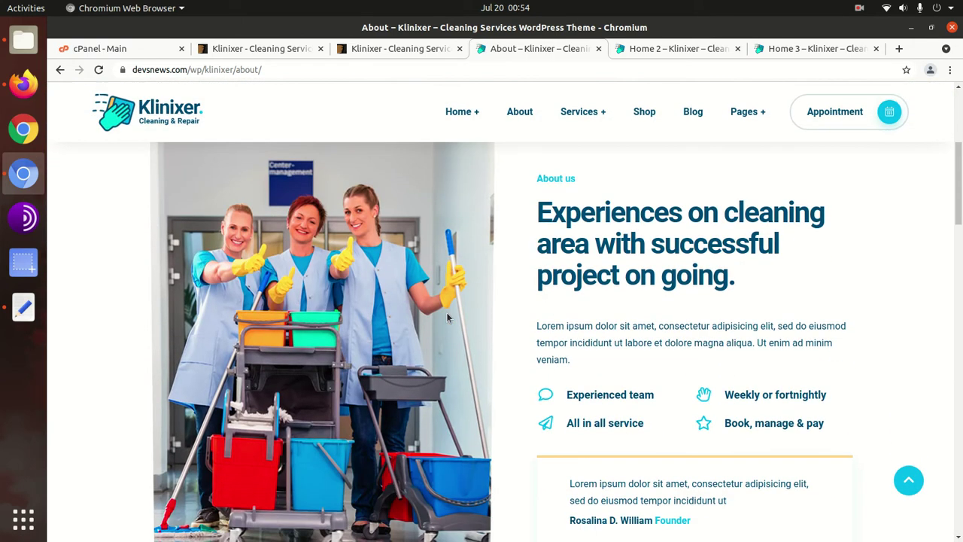
scroll(538, 280, "down", 5)
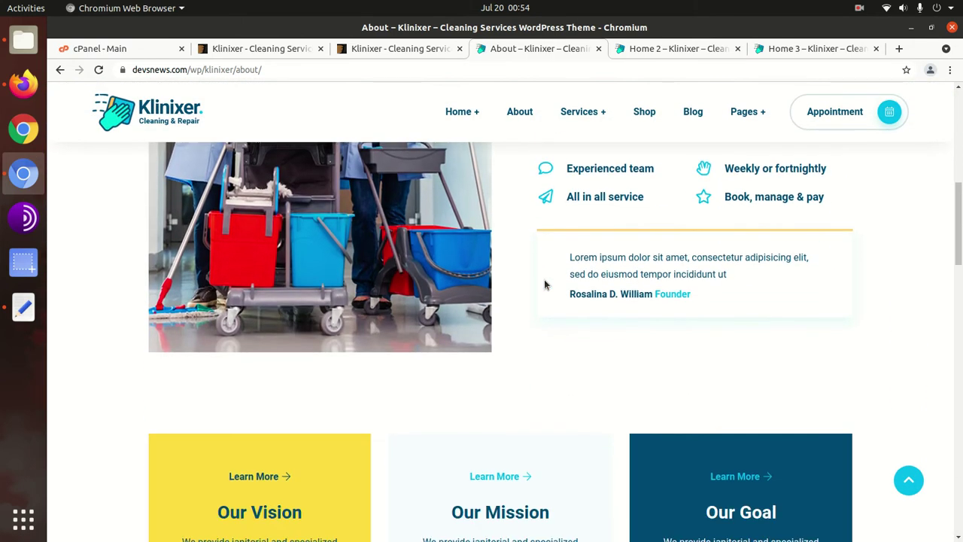
scroll(344, 326, "down", 6)
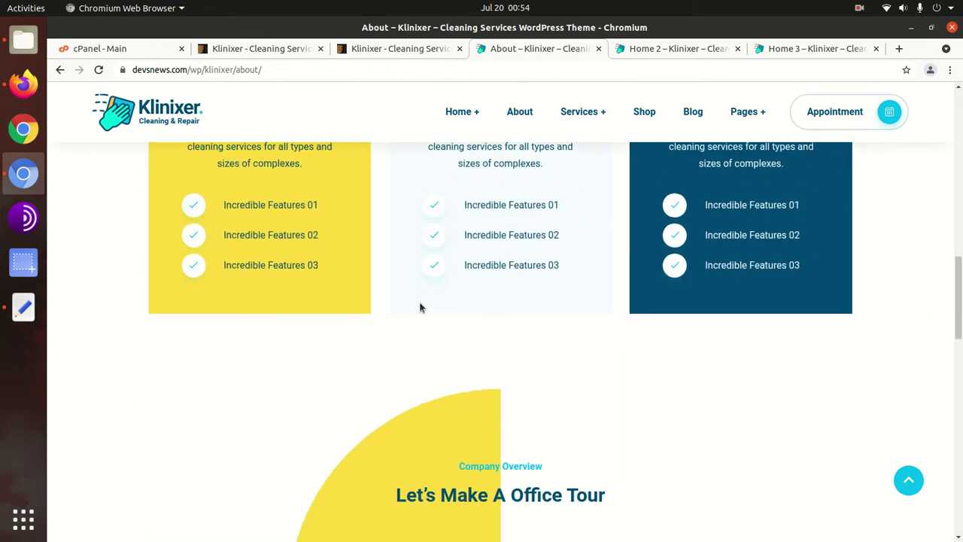
scroll(417, 307, "down", 7)
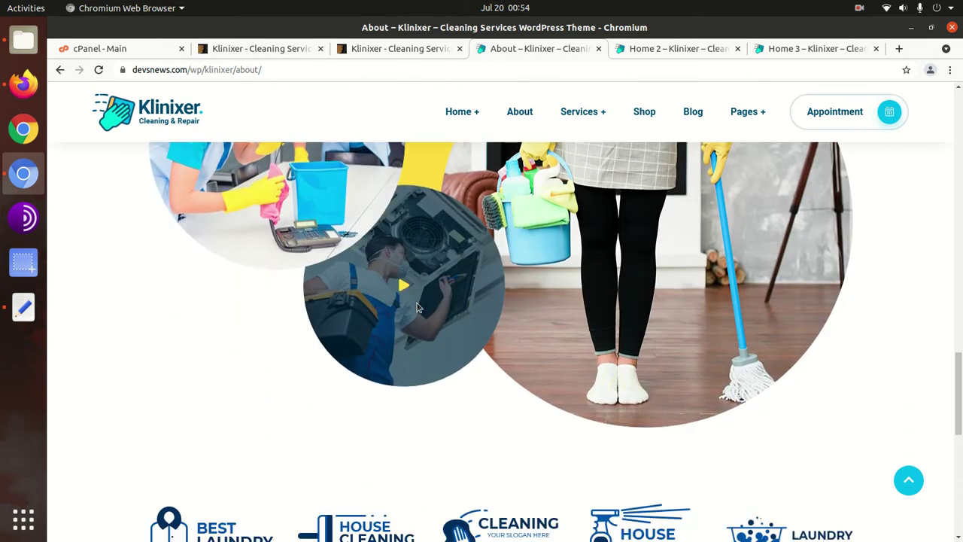
scroll(417, 307, "down", 3)
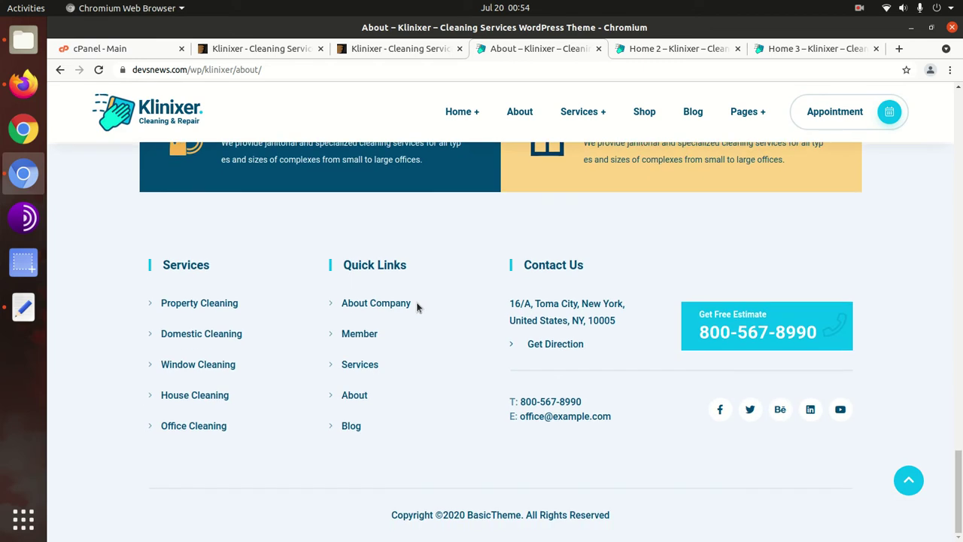
- Open the Services 01 page and look through its cleaning service cards
mouse_move(592, 116)
left_click(500, 175)
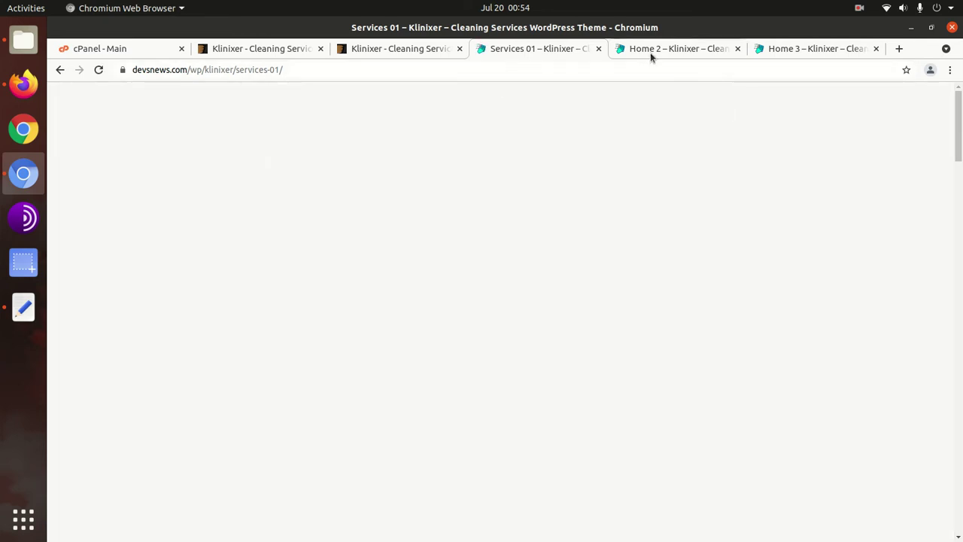
scroll(353, 359, "down", 5)
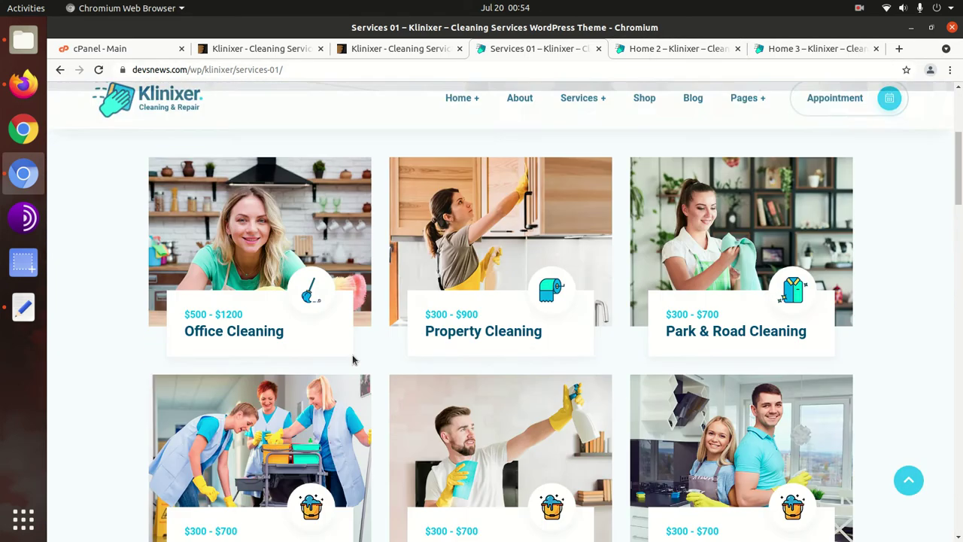
scroll(652, 247, "down", 2)
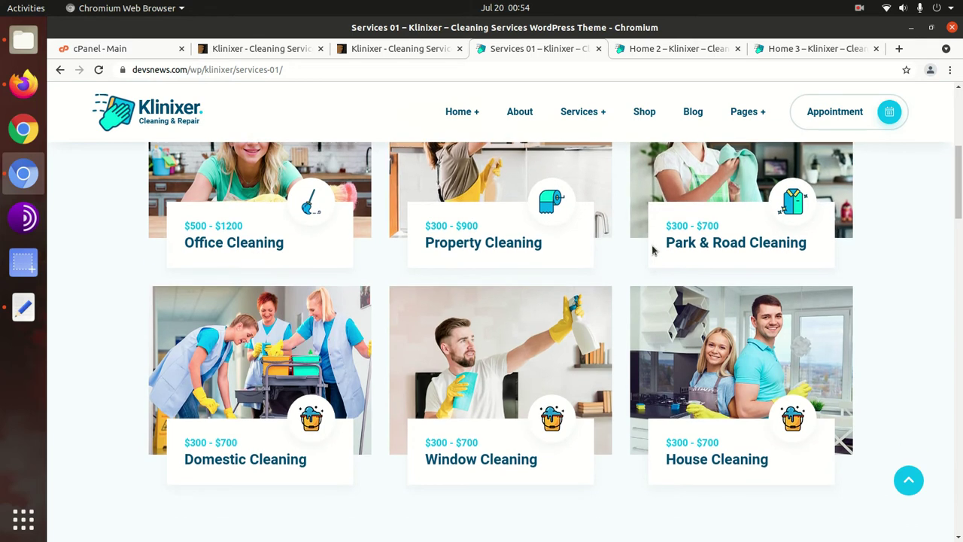
scroll(537, 324, "down", 2)
- Examine the emergency call and appointment request form on the Services 01 page
scroll(537, 325, "down", 5)
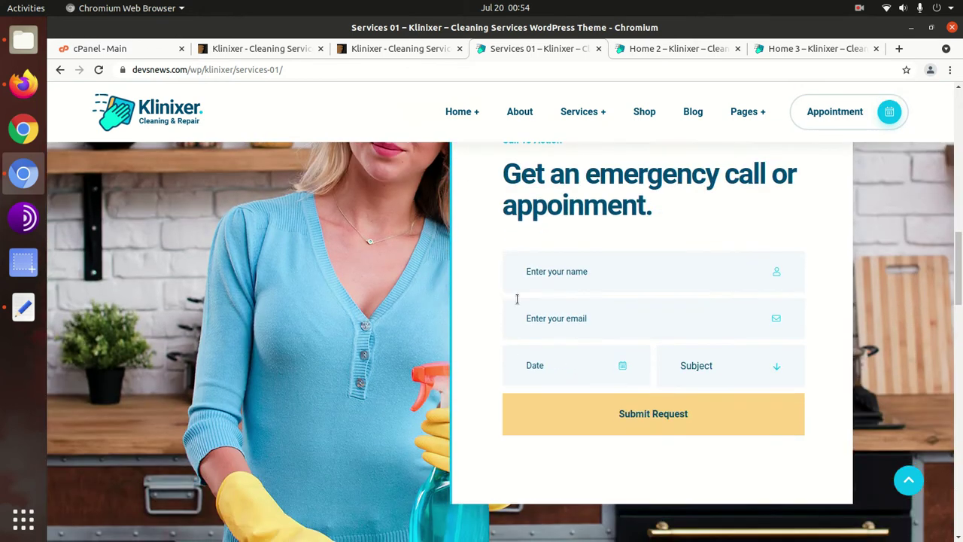
scroll(478, 283, "up", 1)
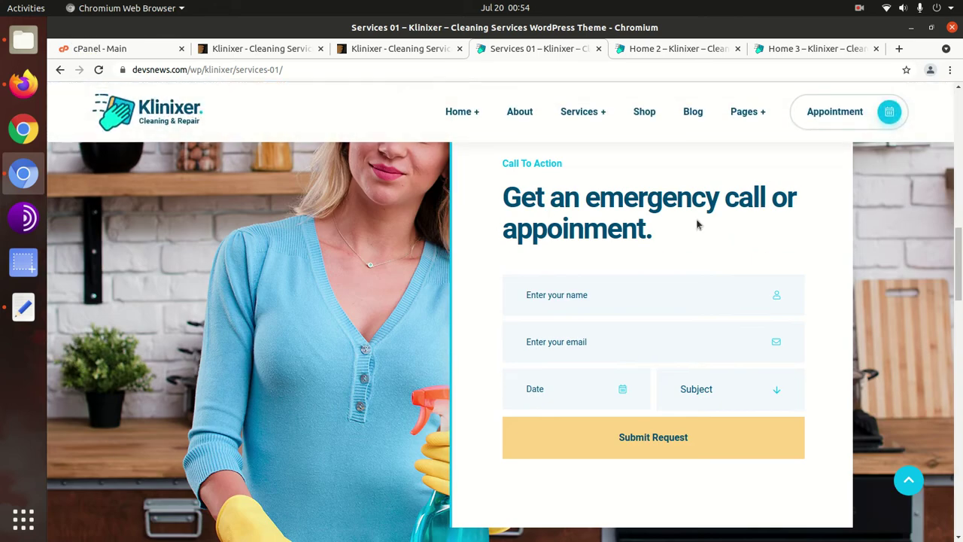
scroll(689, 294, "down", 3)
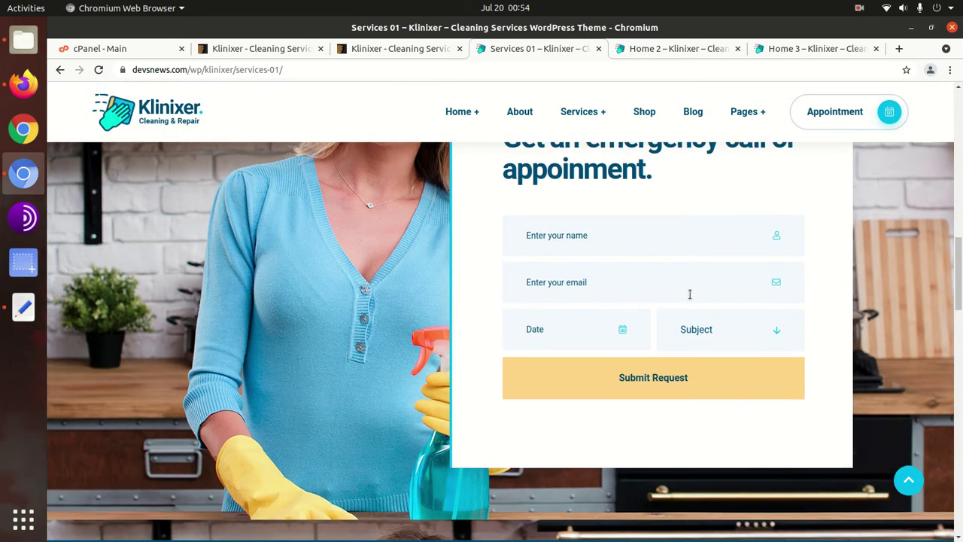
scroll(559, 301, "up", 4)
scroll(559, 305, "down", 2)
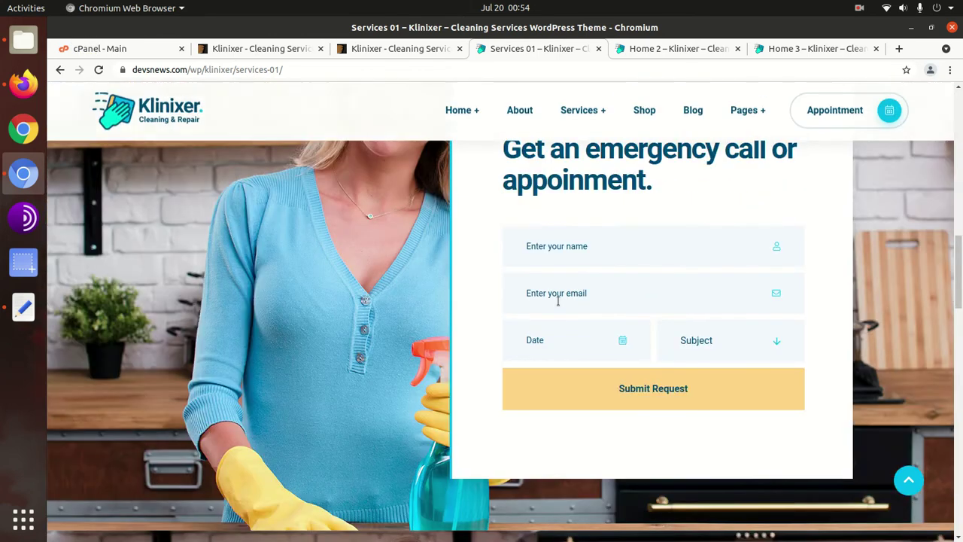
- Review the Price & Plans section of the Services 01 page, including each plan's list of included services
scroll(486, 337, "down", 5)
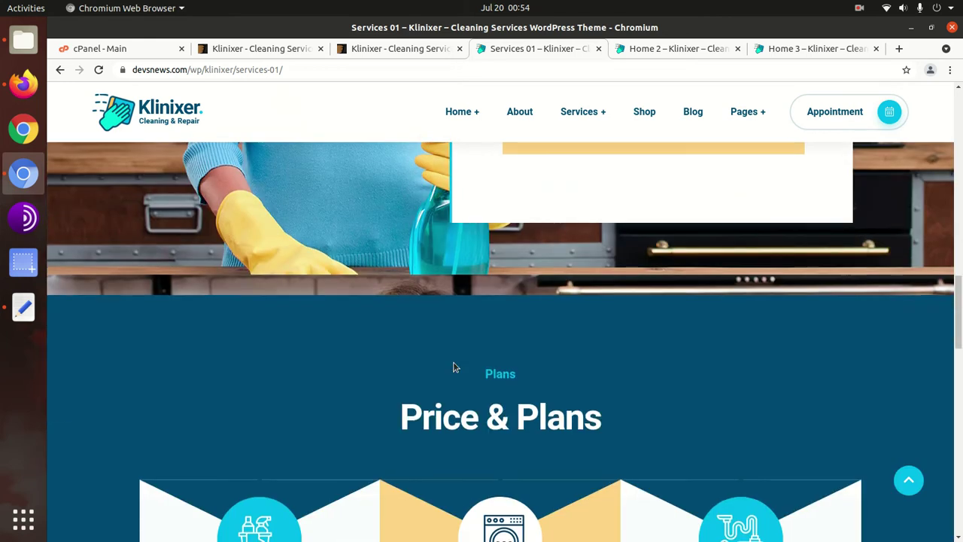
scroll(328, 340, "down", 1)
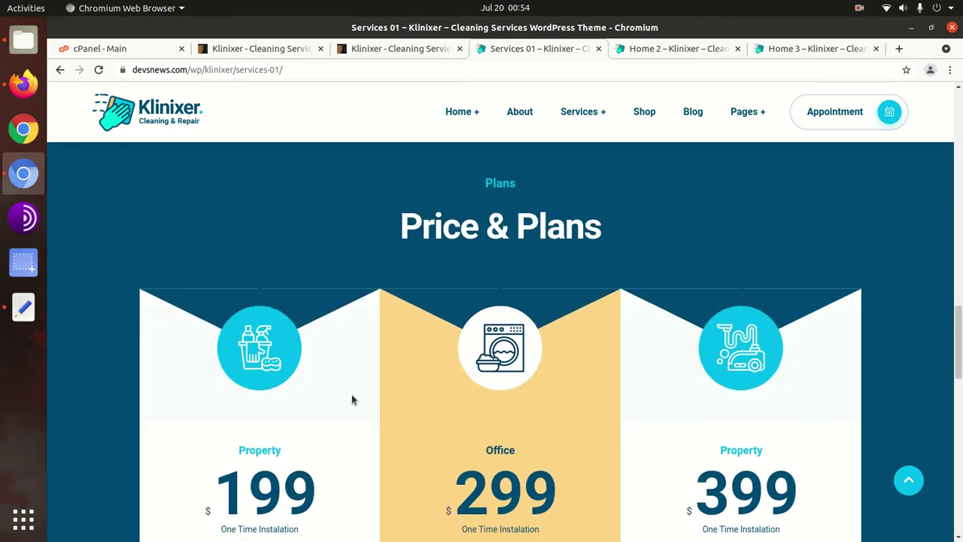
scroll(351, 400, "down", 1)
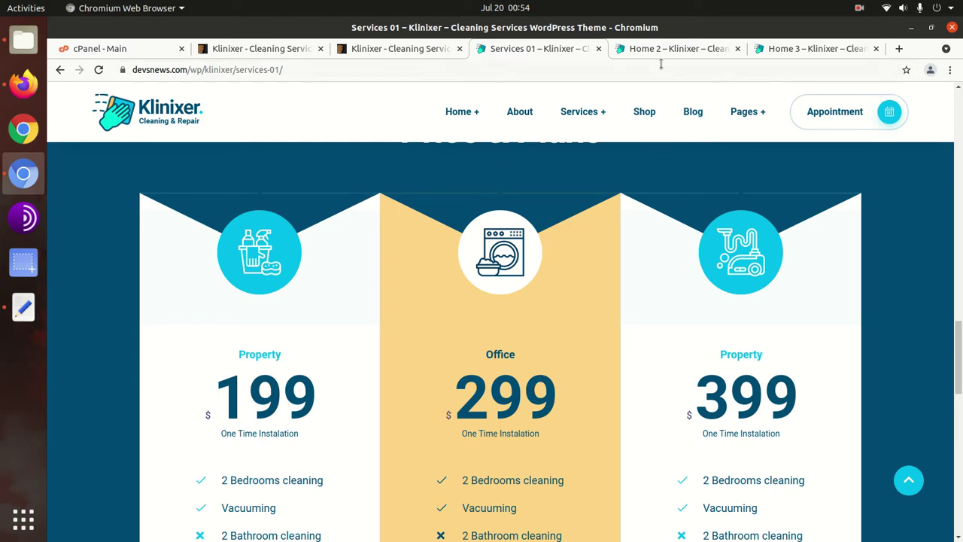
scroll(595, 234, "down", 3)
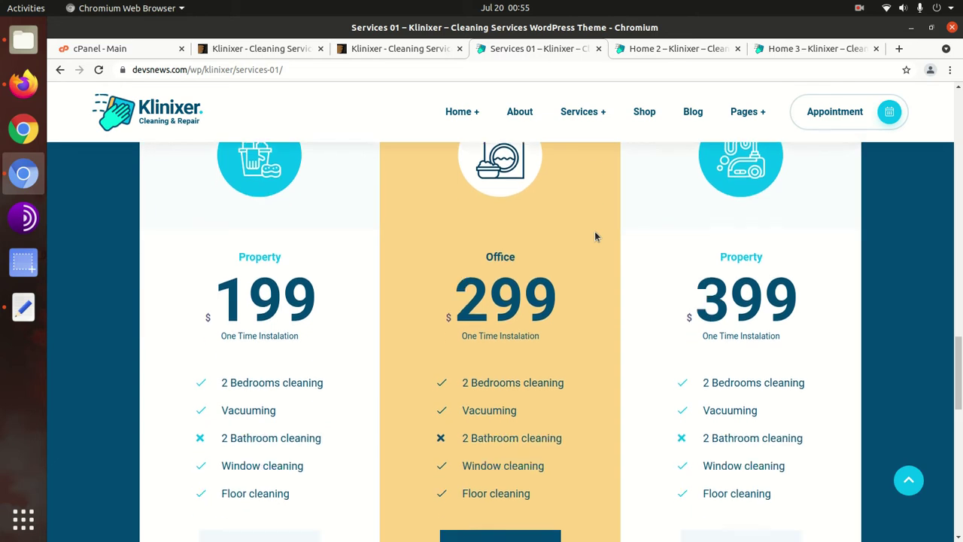
- Check the rest of the Services 01 price plans, and view the Home 2 demo's hero slider and 25+ years of experience section
scroll(595, 237, "down", 3)
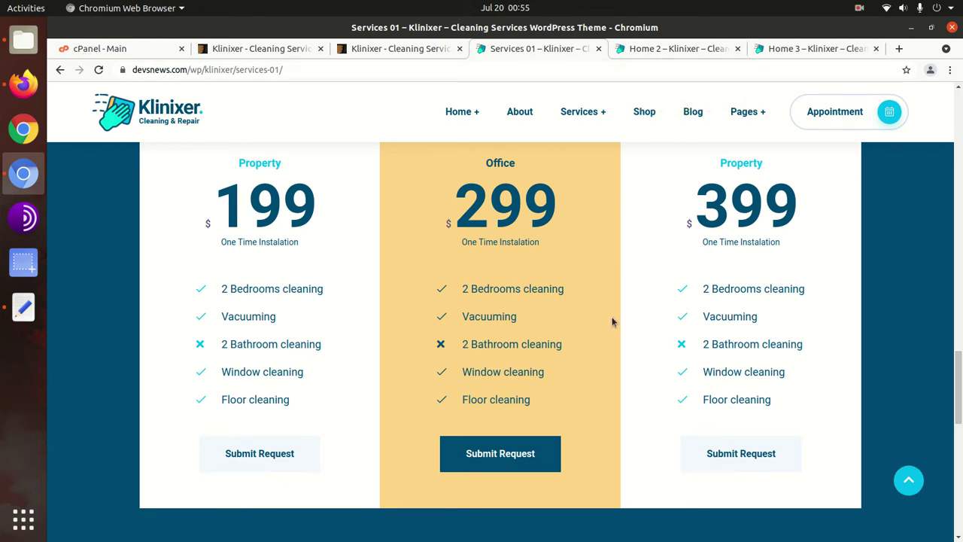
scroll(600, 325, "up", 1)
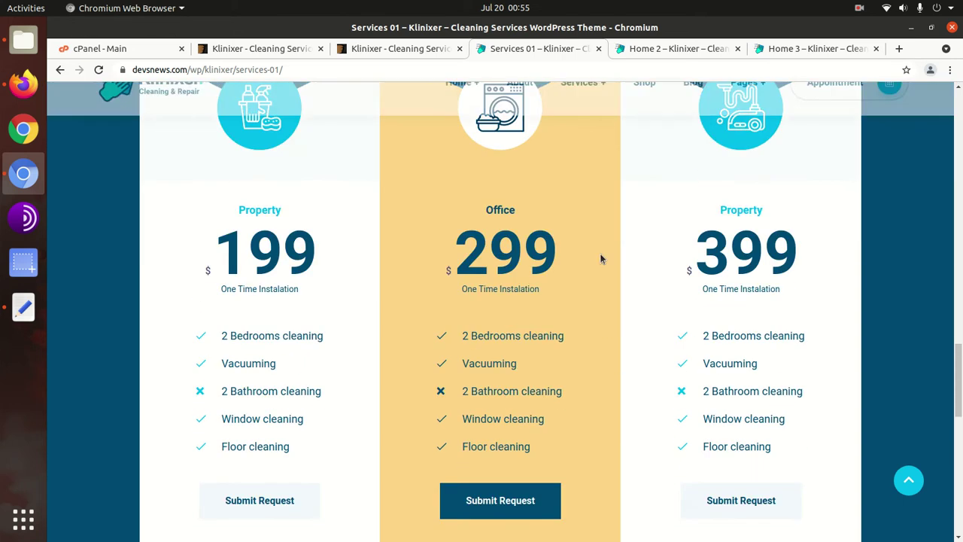
left_click(662, 50)
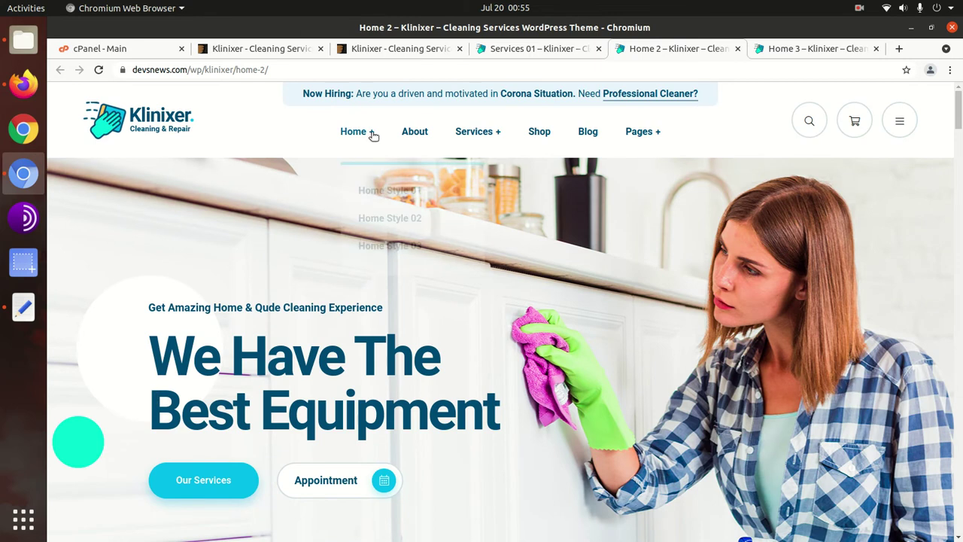
mouse_move(474, 132)
scroll(580, 368, "down", 6)
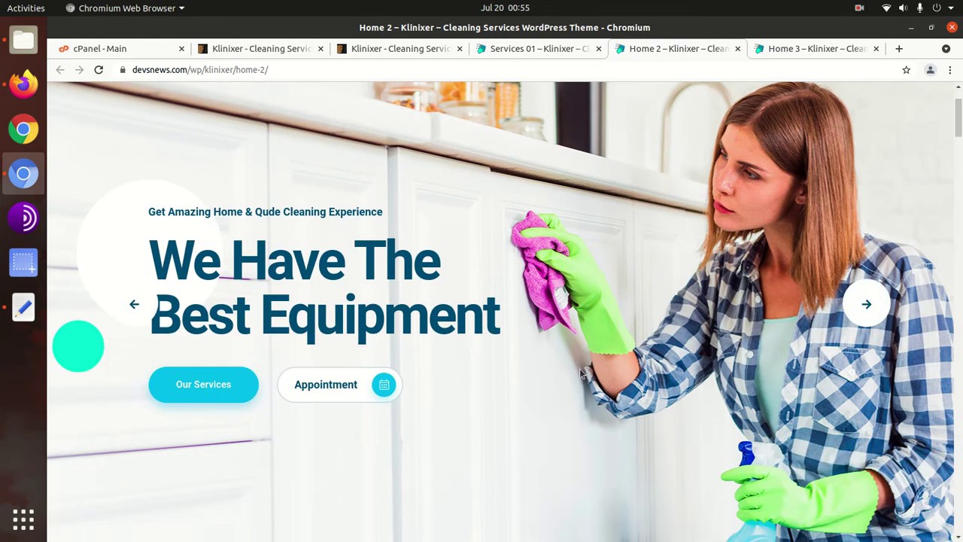
scroll(580, 369, "down", 4)
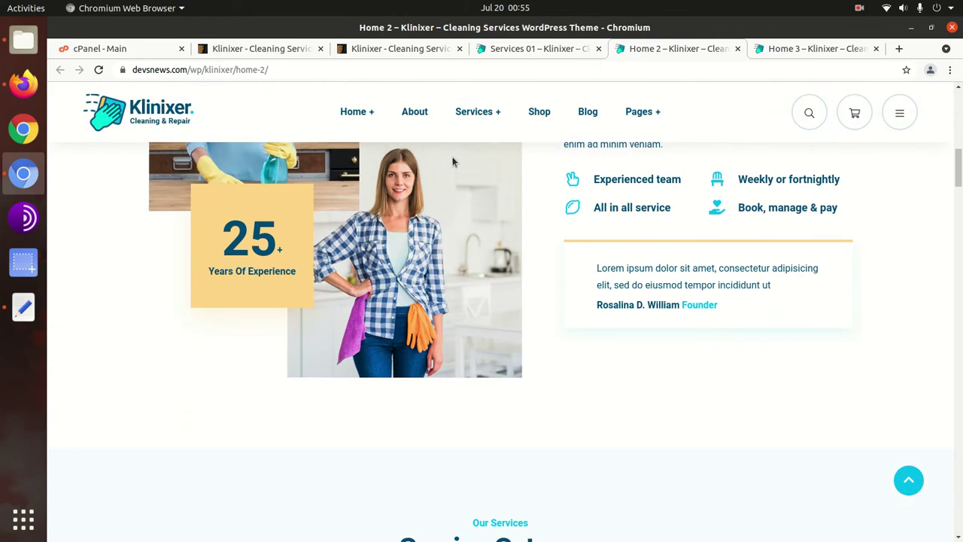
- Open the Home 3 demo and review its sections from the hero slider to Why Choose us
left_click(790, 45)
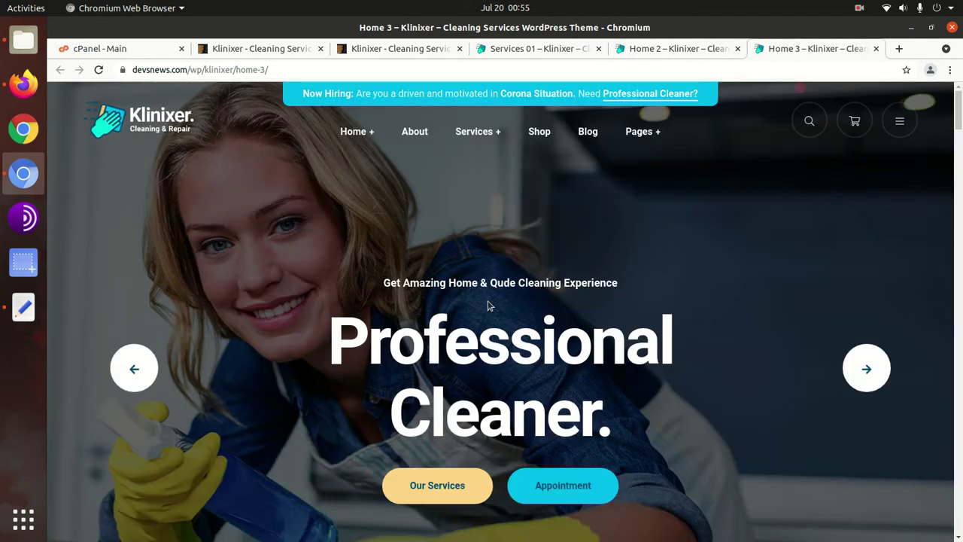
scroll(504, 324, "down", 5)
scroll(518, 351, "down", 8)
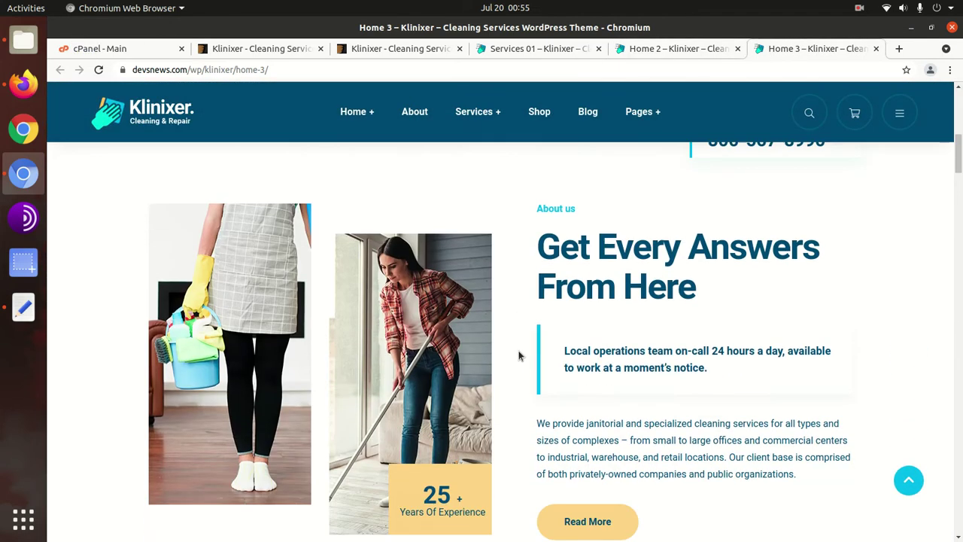
scroll(526, 361, "down", 5)
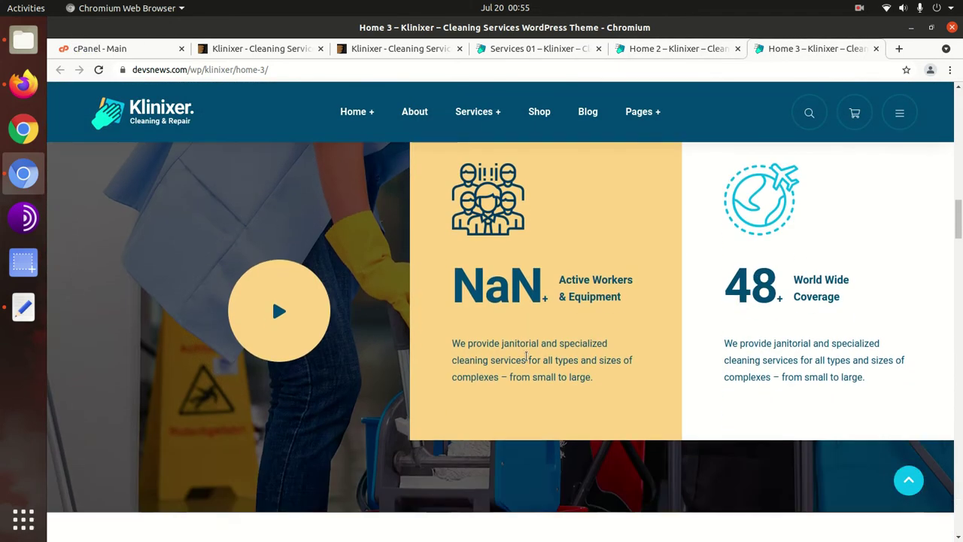
scroll(527, 361, "down", 6)
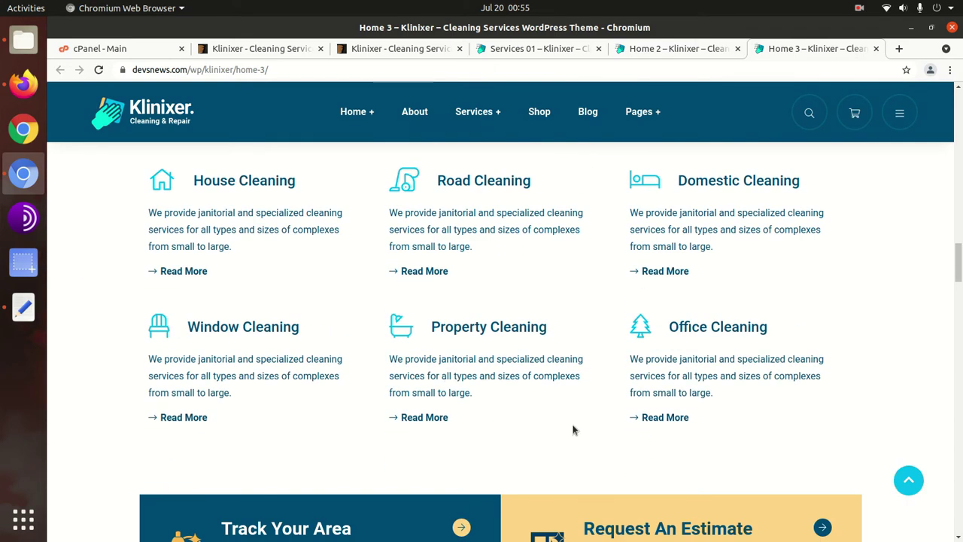
scroll(534, 391, "down", 3)
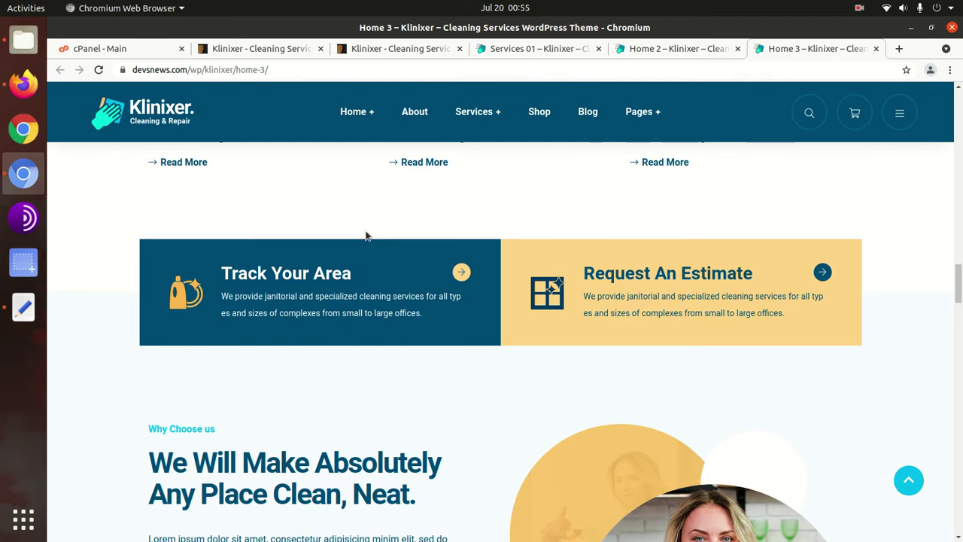
scroll(361, 226, "down", 2)
- Return to the theme's ThemeForest listing and highlight the words "Klinixer" and "RTL" in its title
left_click(366, 51)
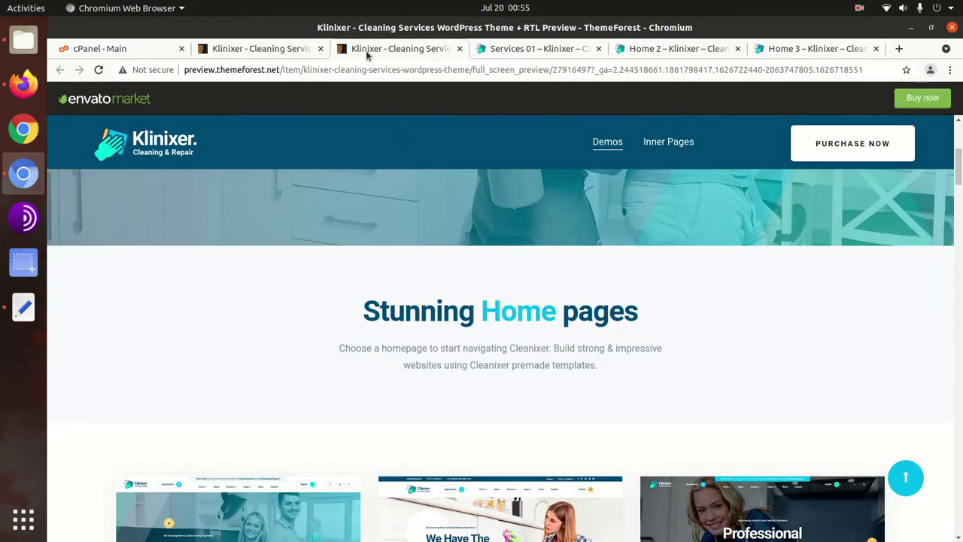
left_click(276, 52)
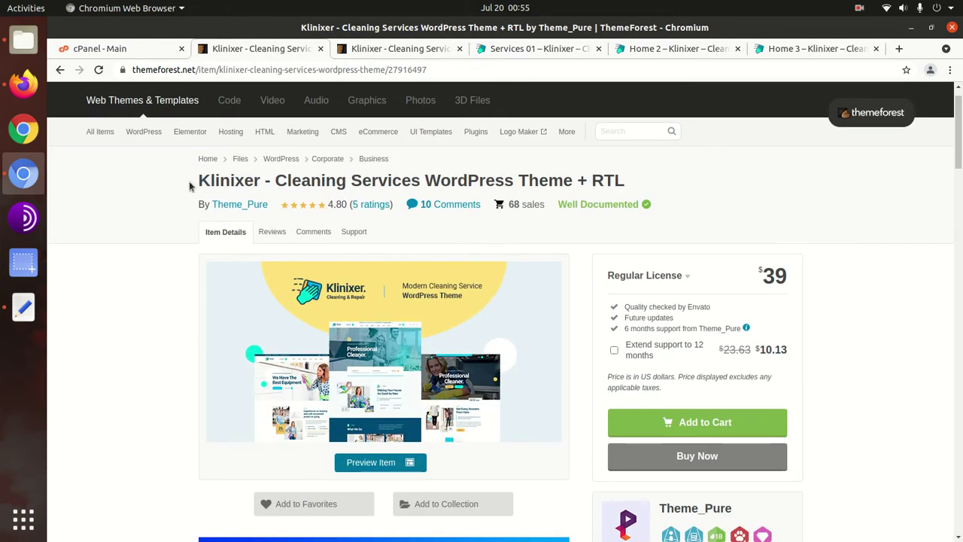
left_click_drag(190, 183, 277, 181)
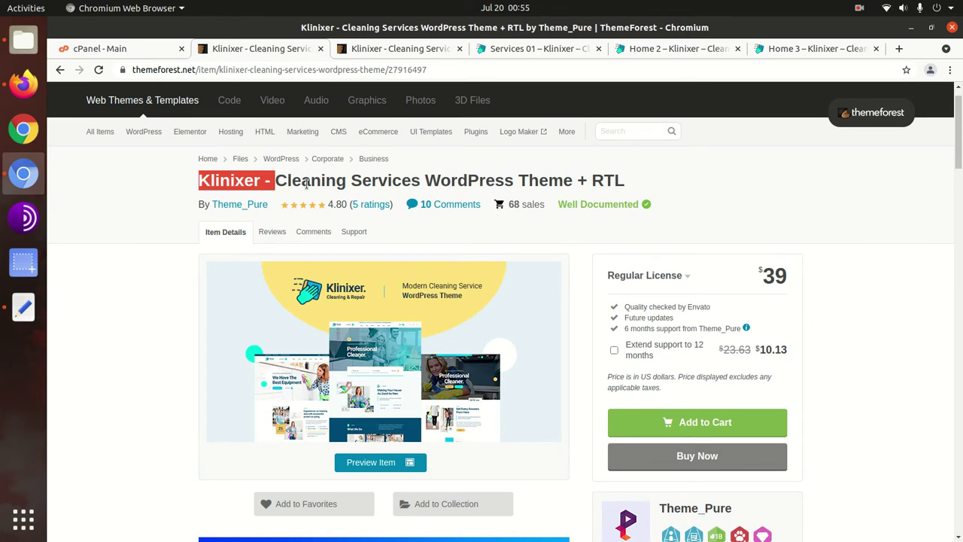
left_click(655, 191)
left_click_drag(635, 189, 594, 182)
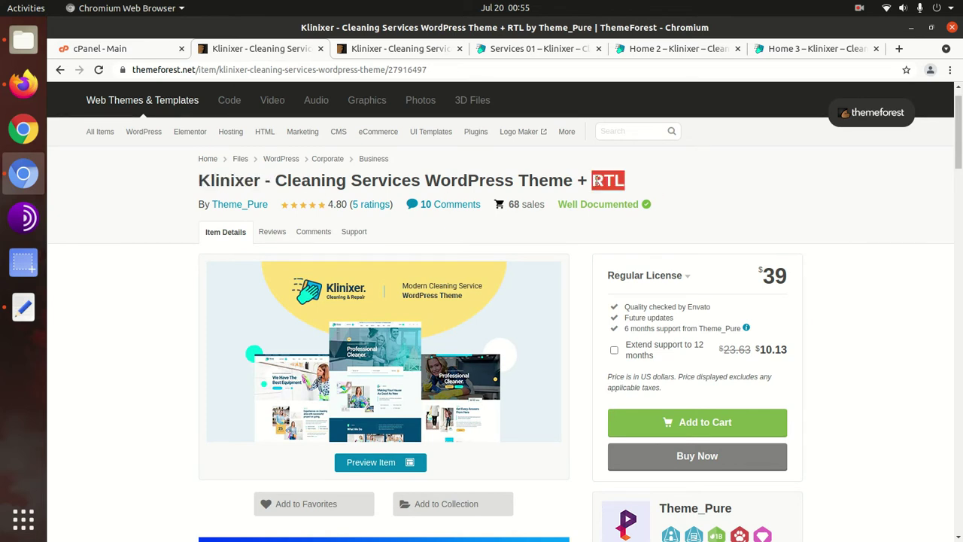
- Highlight the theme author's name, the published date and the last update date on the ThemeForest listing
scroll(173, 289, "down", 5)
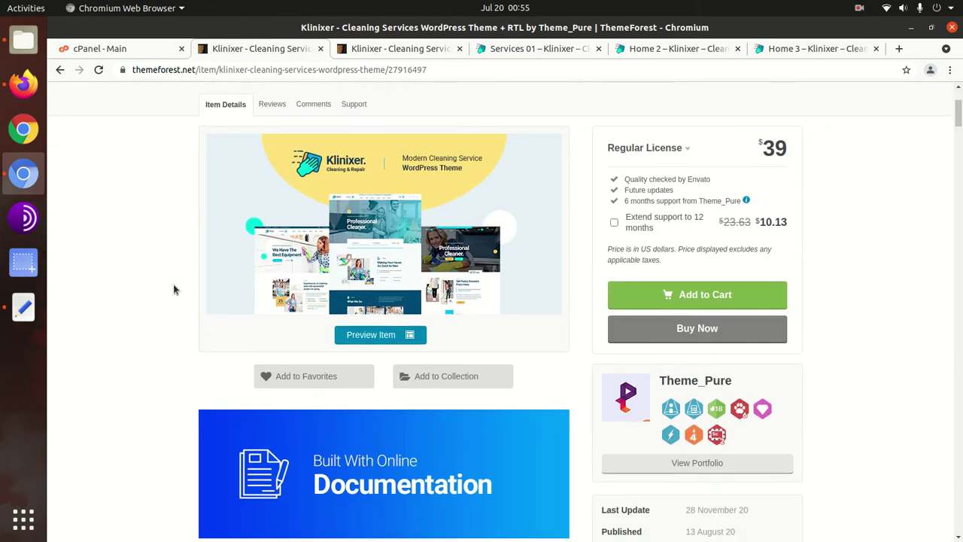
left_click_drag(734, 319, 673, 316)
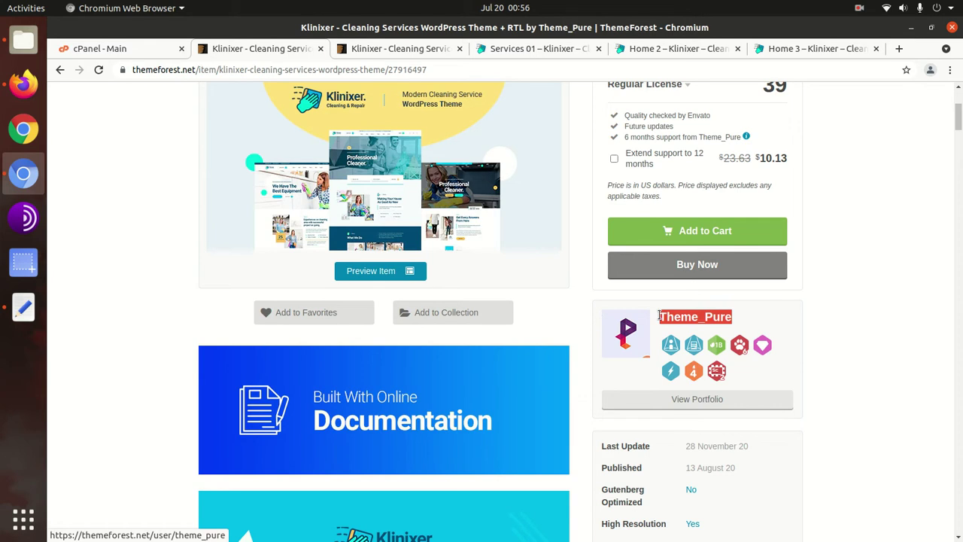
scroll(742, 466, "down", 2)
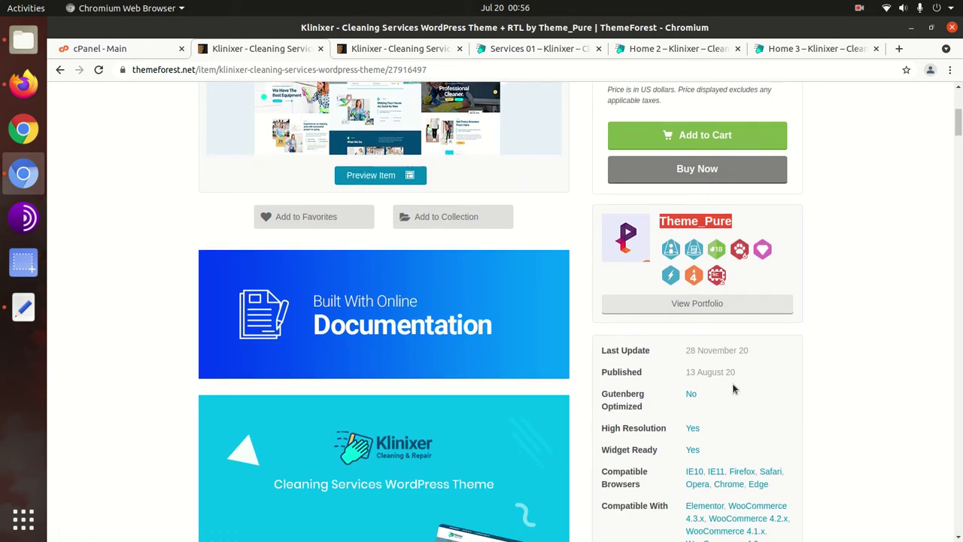
left_click_drag(742, 376, 686, 368)
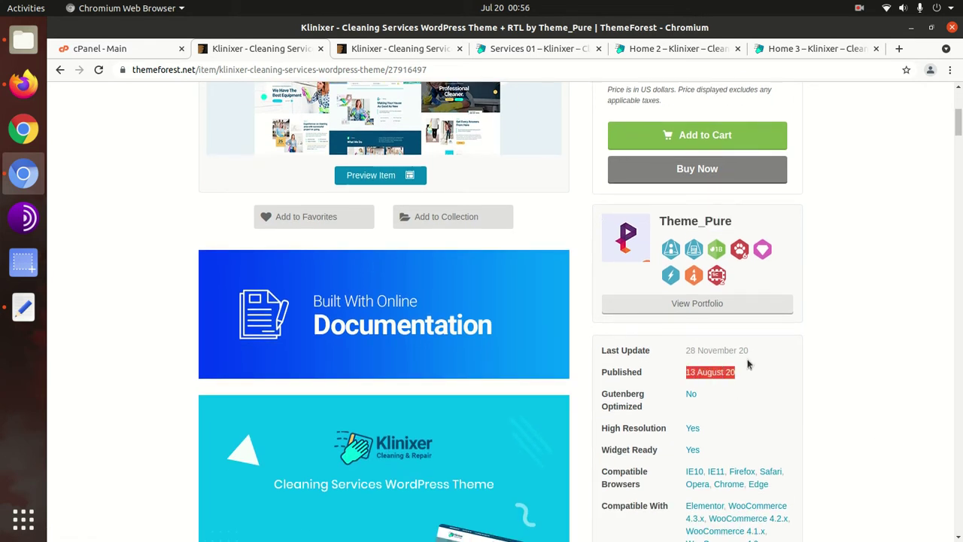
left_click_drag(759, 348, 688, 349)
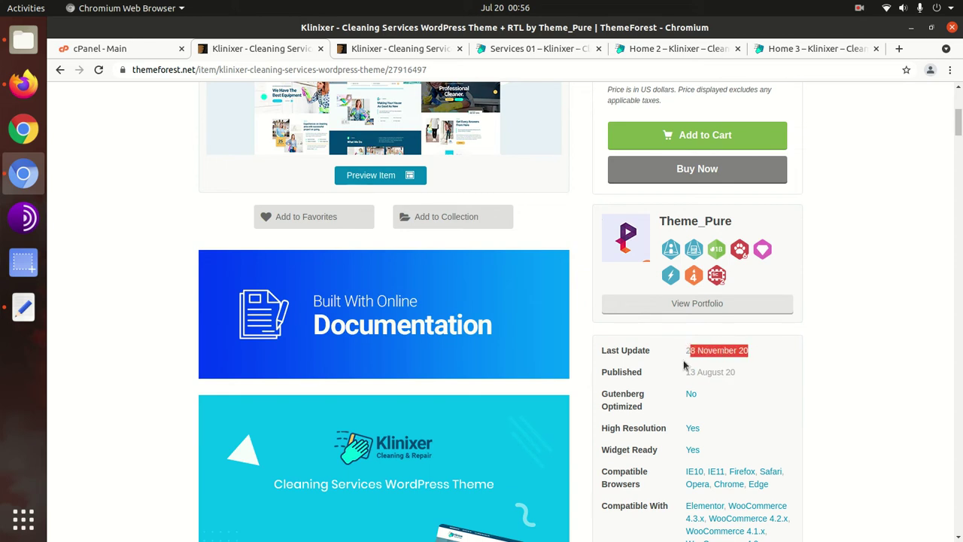
left_click(774, 367)
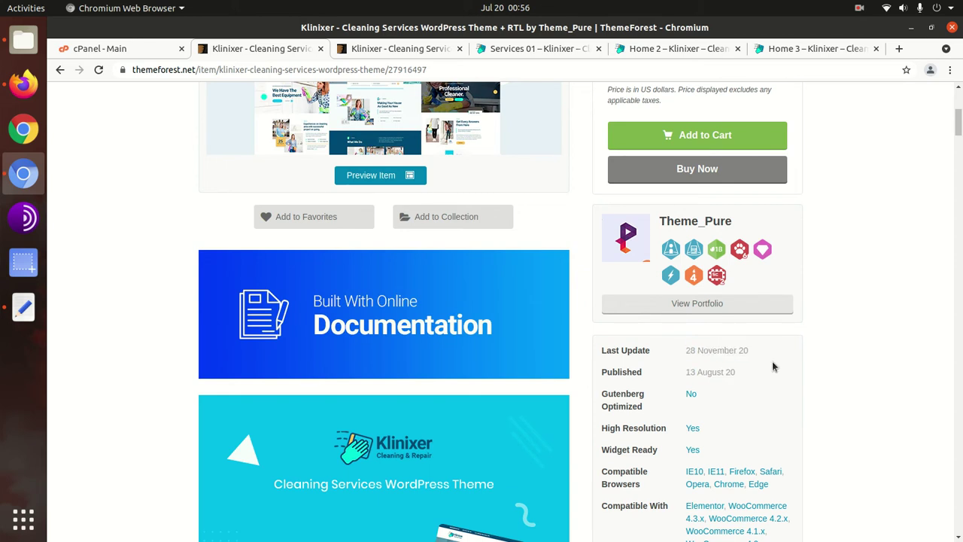
- Examine the listing's item attributes, from compatible browsers and plugins through software versions and included files to the tags
scroll(621, 445, "down", 3)
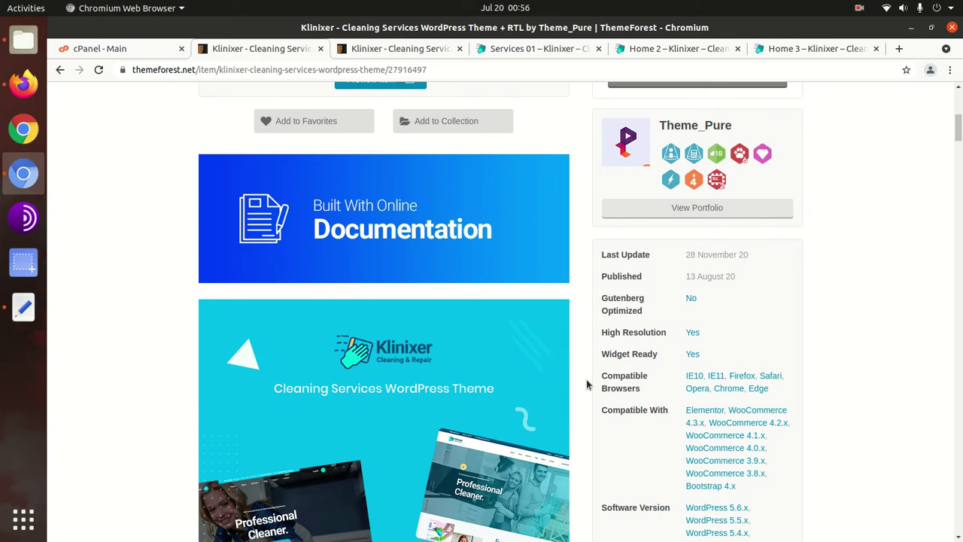
scroll(587, 384, "down", 2)
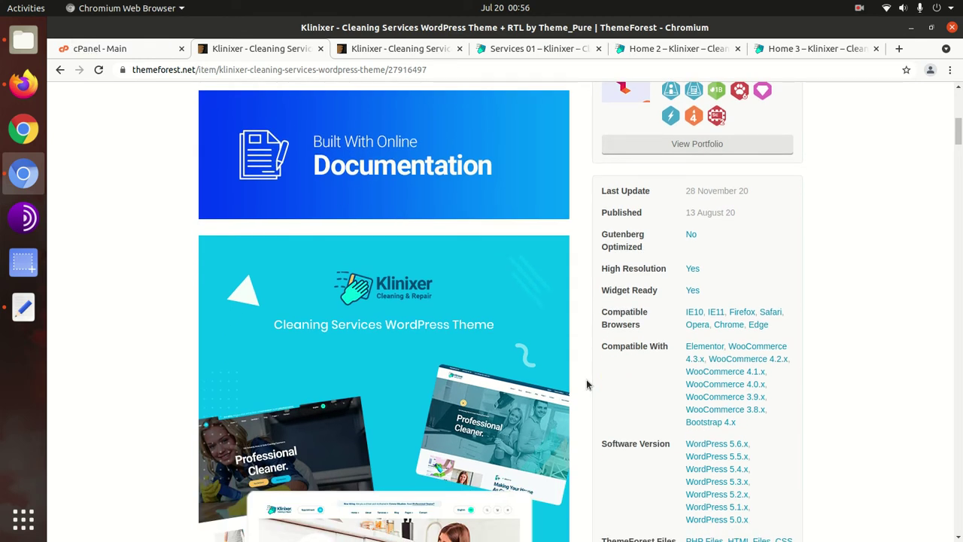
scroll(588, 384, "down", 3)
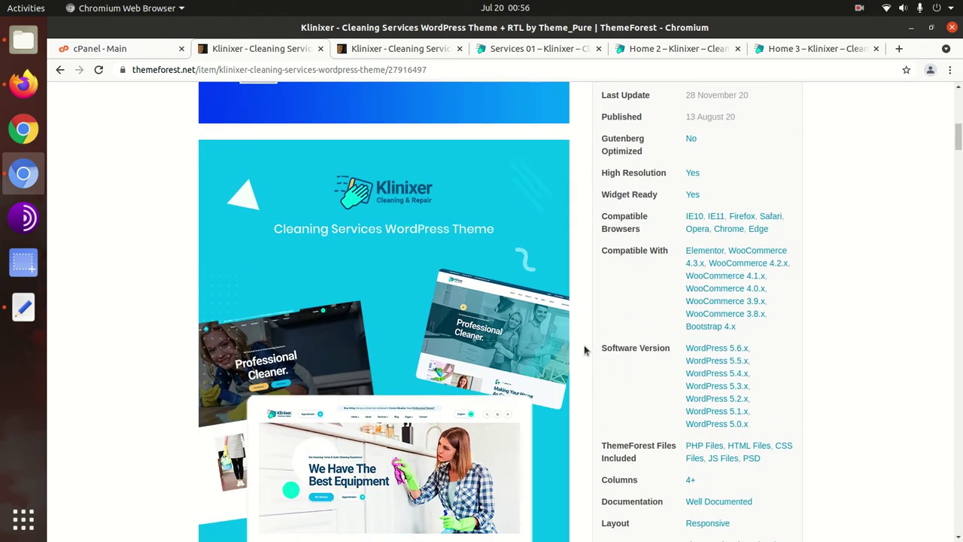
scroll(588, 360, "down", 2)
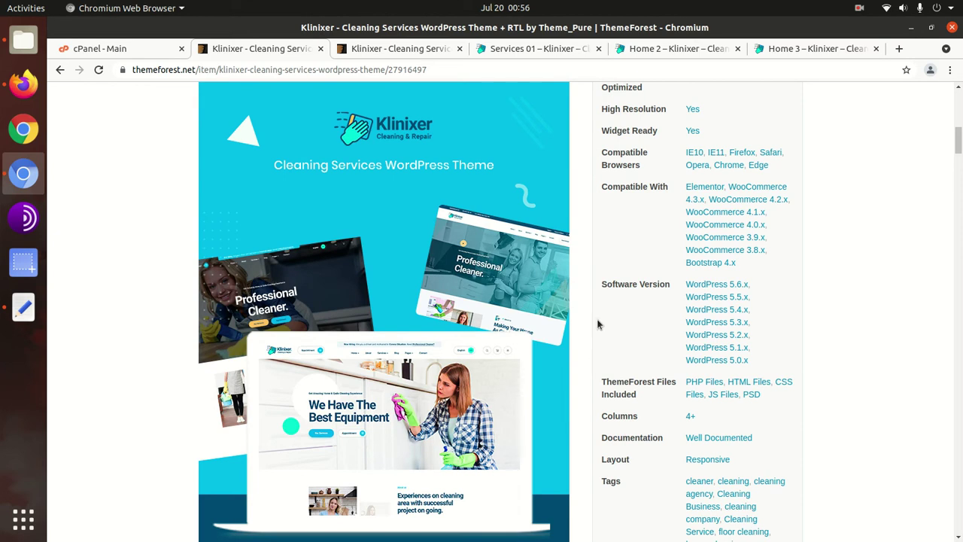
scroll(598, 320, "down", 2)
scroll(652, 403, "down", 4)
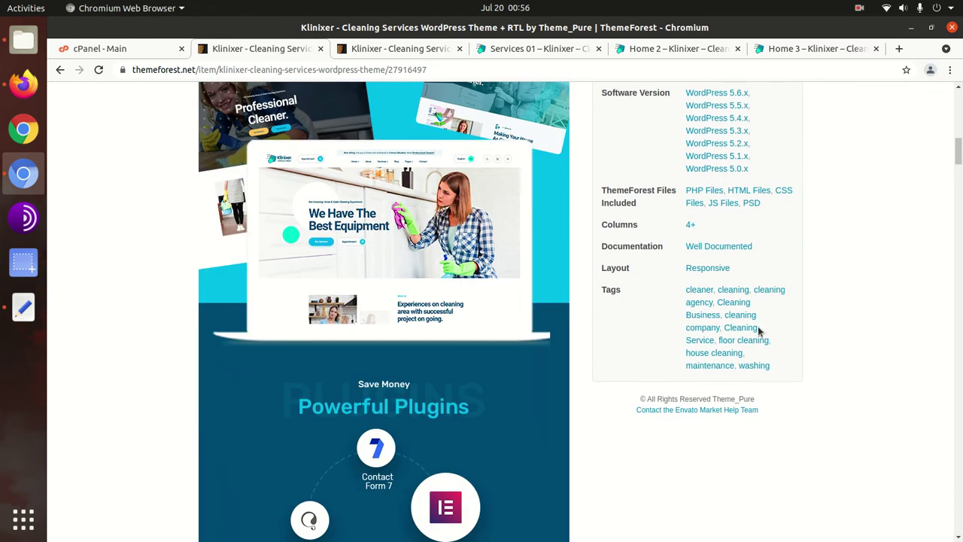
scroll(599, 329, "up", 15)
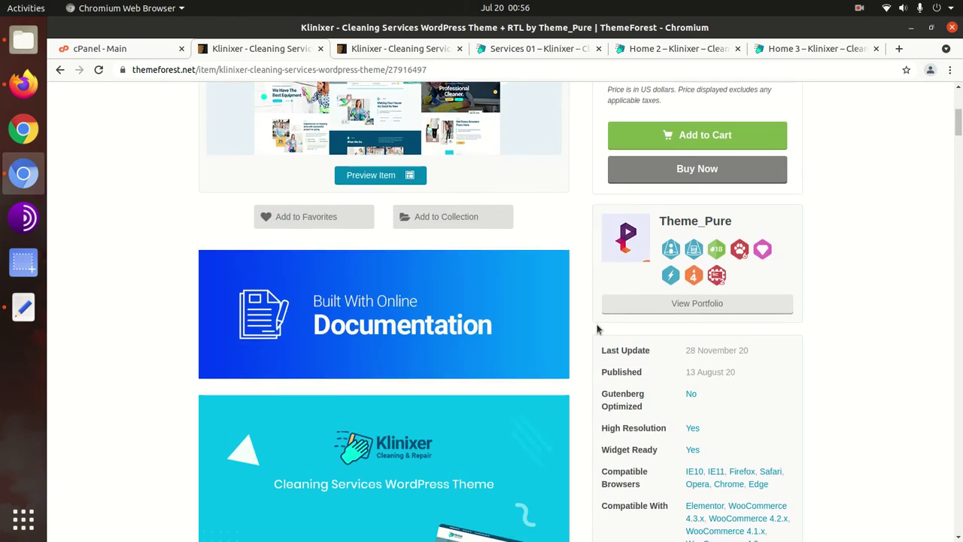
scroll(585, 233, "up", 5)
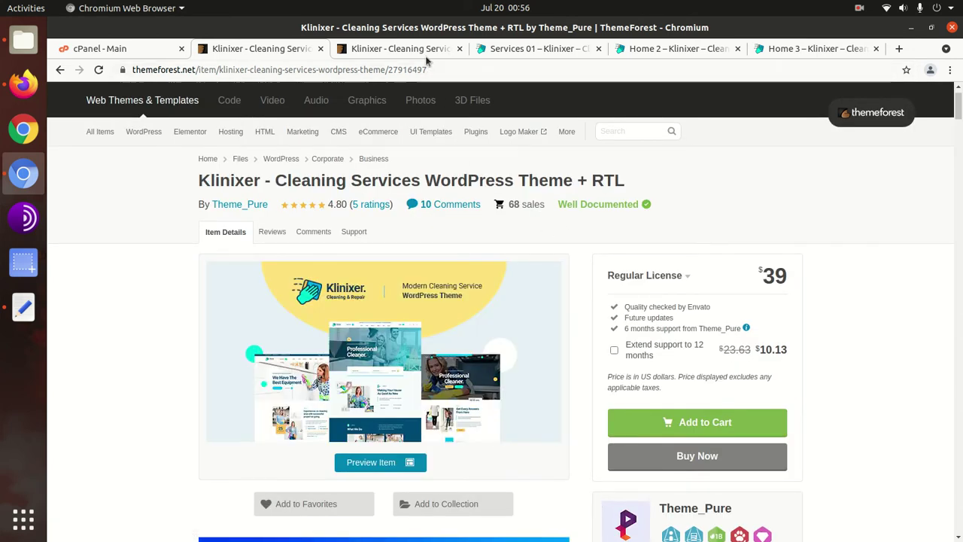
- Go back to the Services 01 demo page and view its header banner
left_click(527, 50)
mouse_move(414, 53)
left_mouse_down()
mouse_move(512, 58)
mouse_move(400, 58)
left_mouse_up()
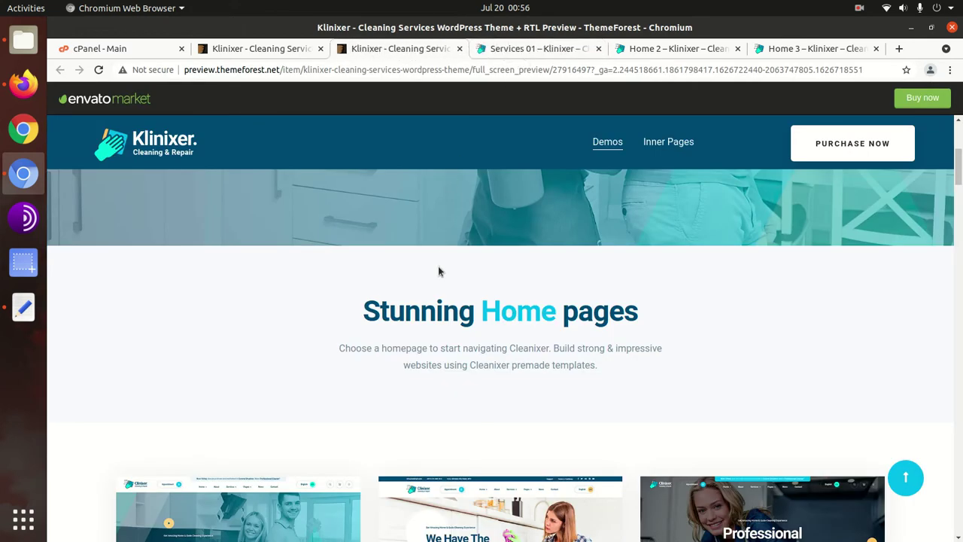
left_click(548, 49)
scroll(463, 328, "up", 2)
scroll(463, 328, "up", 8)
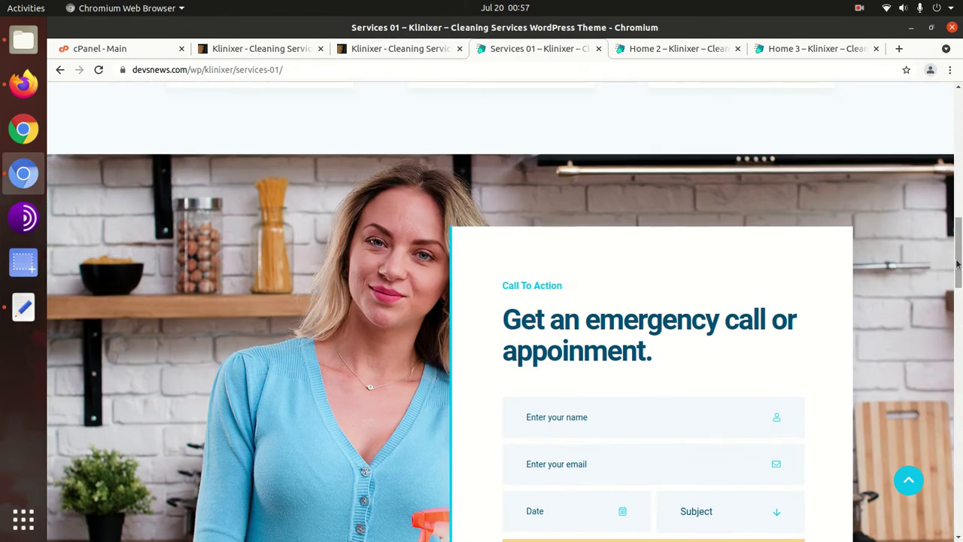
left_click_drag(958, 264, 958, 146)
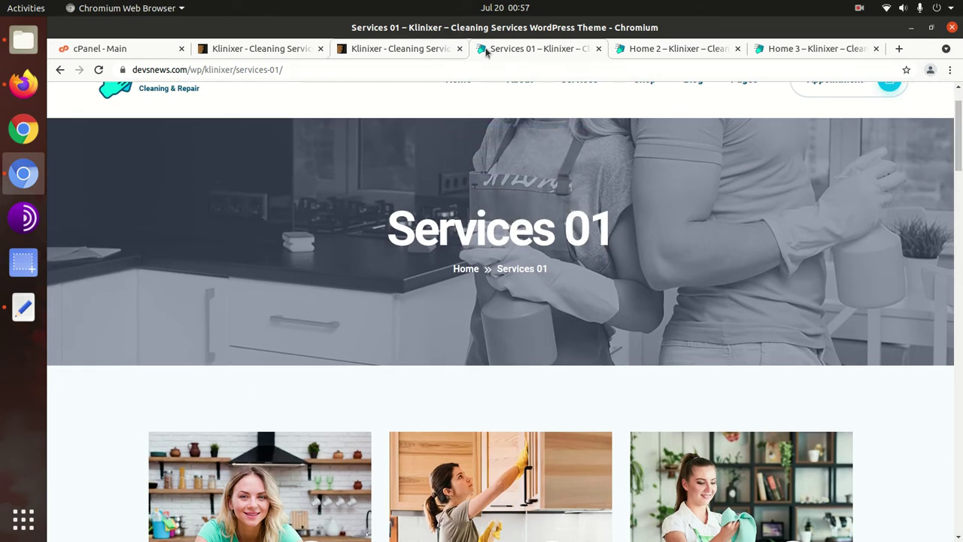
- Return to the theme's full-screen preview and look through the Home Style thumbnails and the inner page demos
left_click(417, 48)
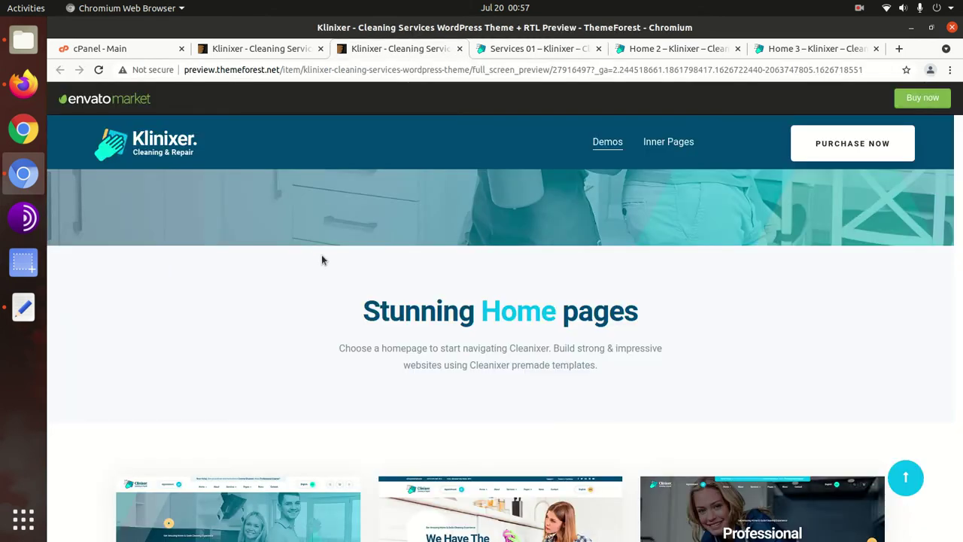
scroll(400, 331, "down", 3)
scroll(324, 377, "down", 2)
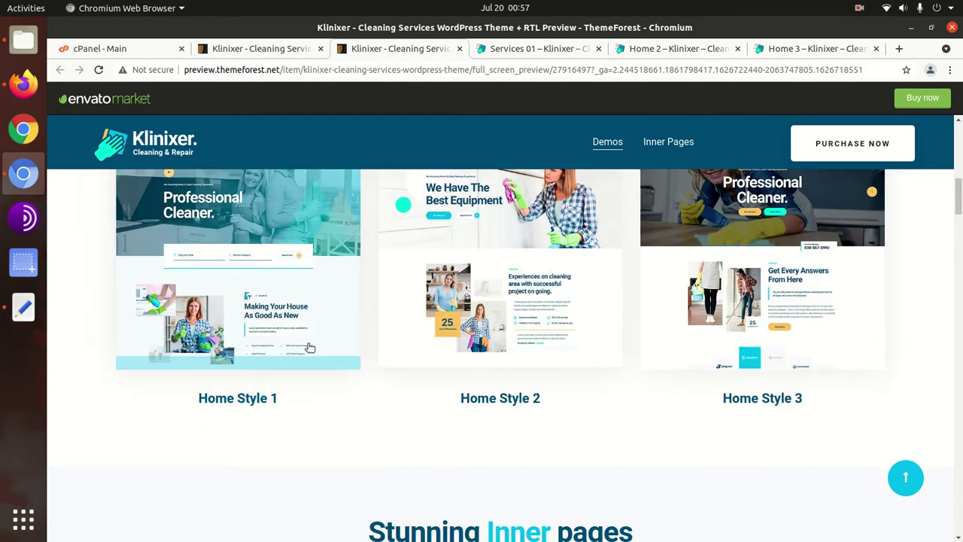
scroll(811, 372, "down", 3)
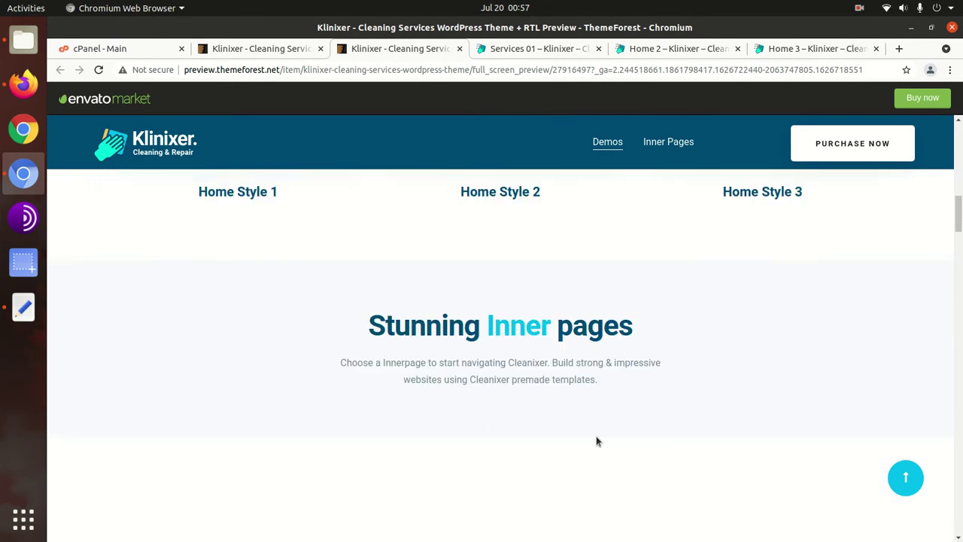
scroll(699, 336, "down", 3)
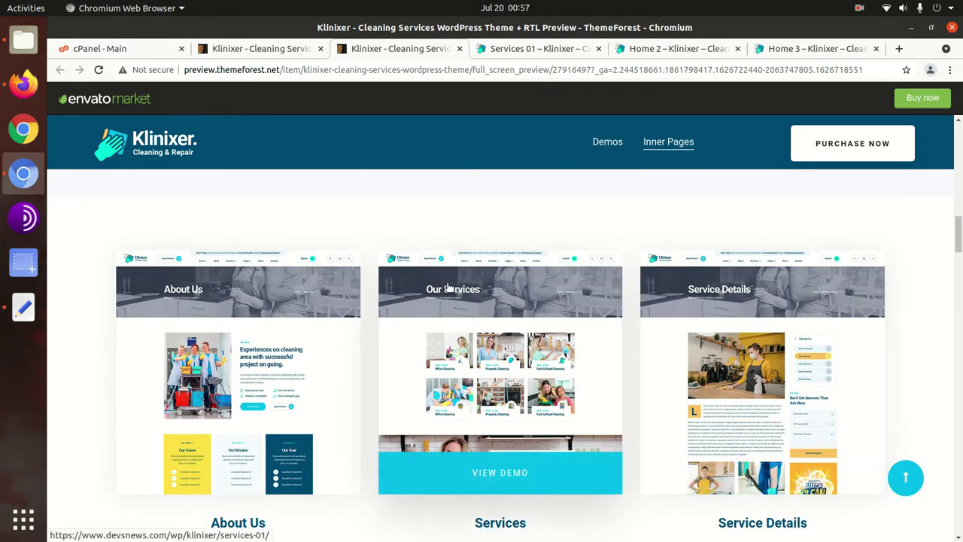
scroll(421, 280, "up", 5)
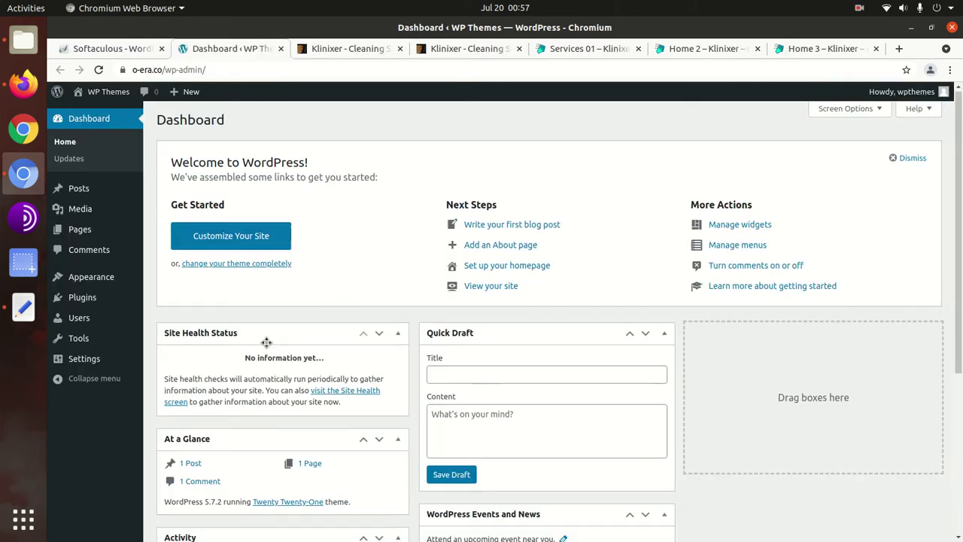
- Highlight the installed WordPress version on the dashboard and compare it with the software versions on the theme's ThemeForest listing
scroll(264, 339, "down", 3)
left_click_drag(203, 377, 212, 378)
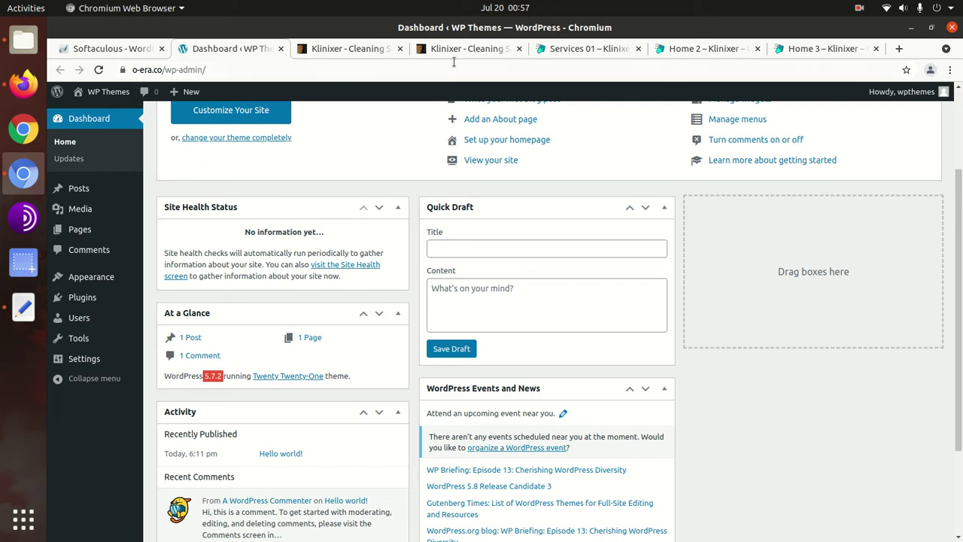
left_click(365, 49)
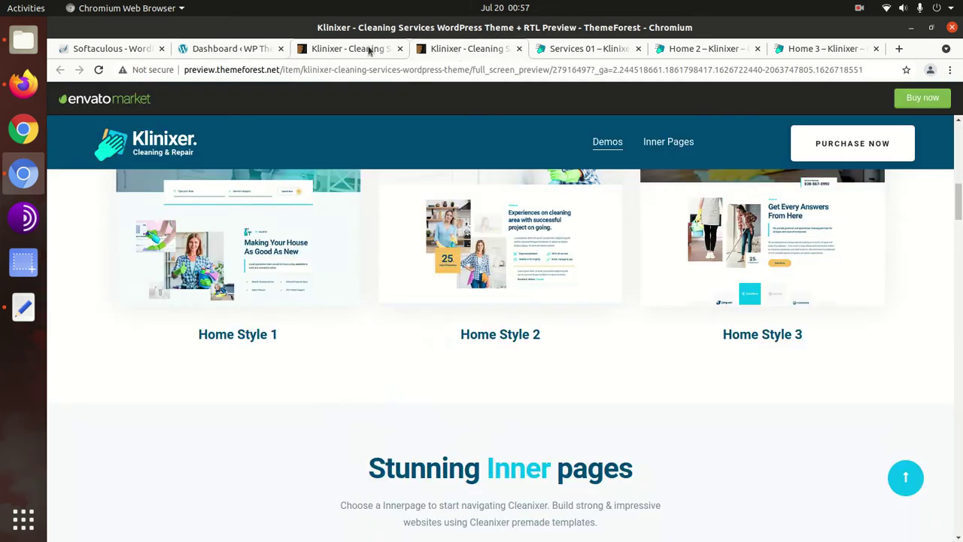
scroll(806, 389, "down", 5)
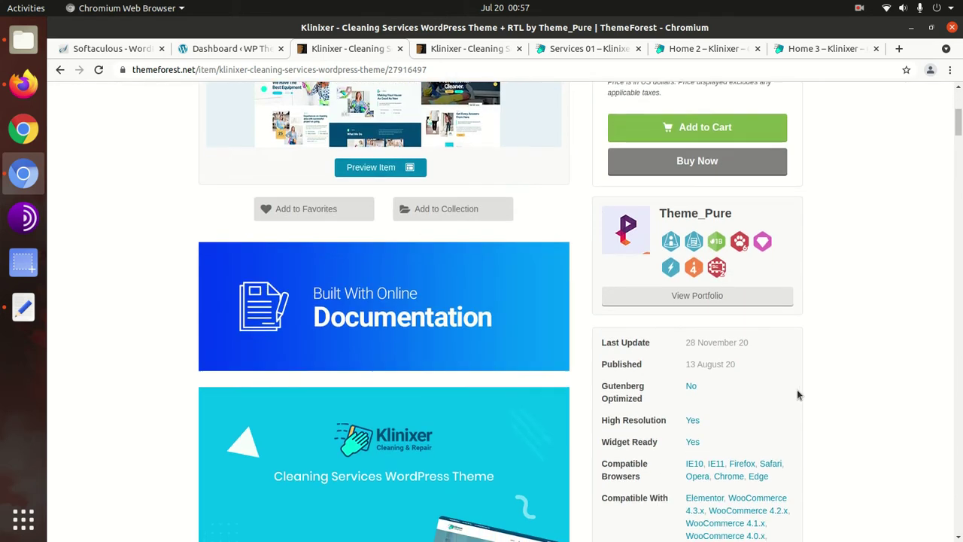
scroll(798, 394, "down", 5)
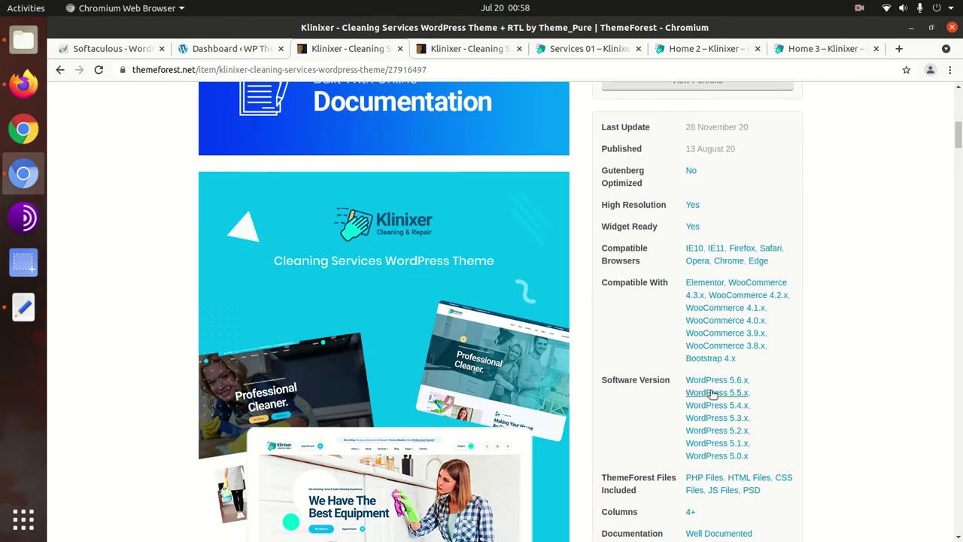
left_click_drag(793, 386, 708, 380)
left_click(778, 382)
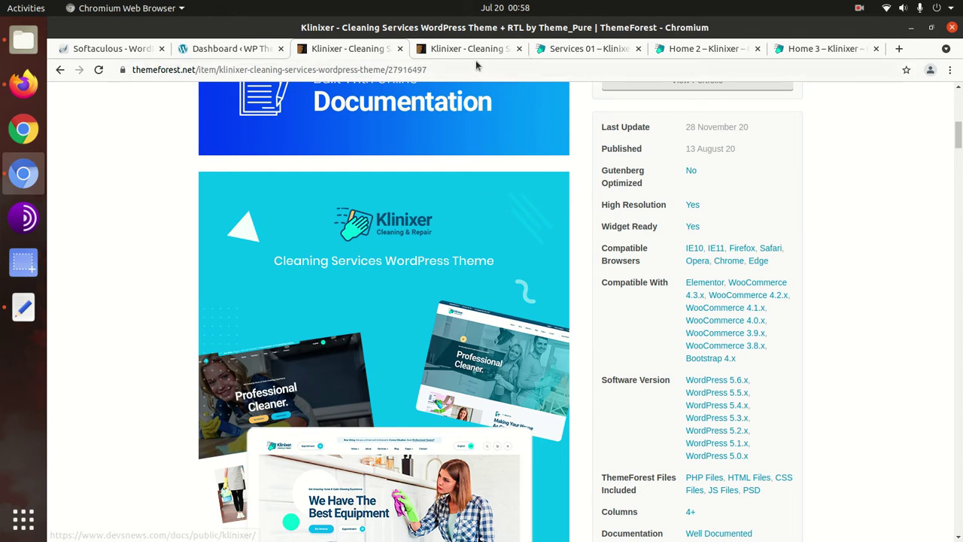
left_click(214, 49)
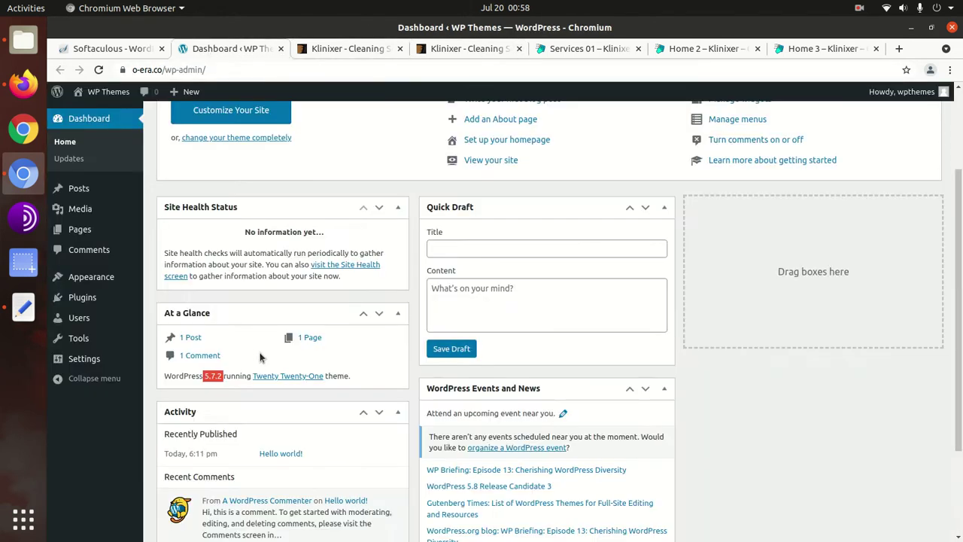
- Switch to the file manager and inspect bdevselement.zip and bdevs-toolkit.zip in the bundled-plugins folder of klinixer_v1.0.1
left_click(23, 40)
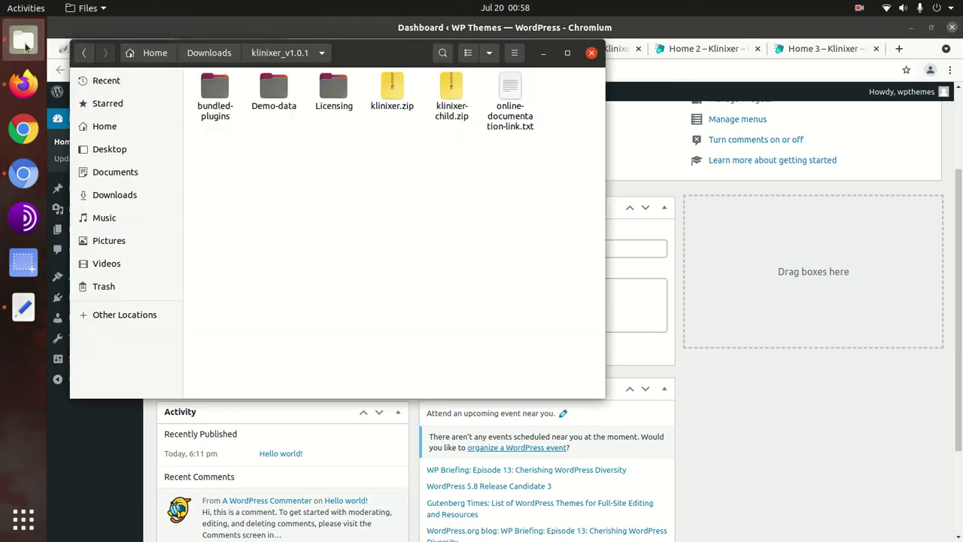
double_click(223, 91)
left_click(224, 118)
left_click(293, 115)
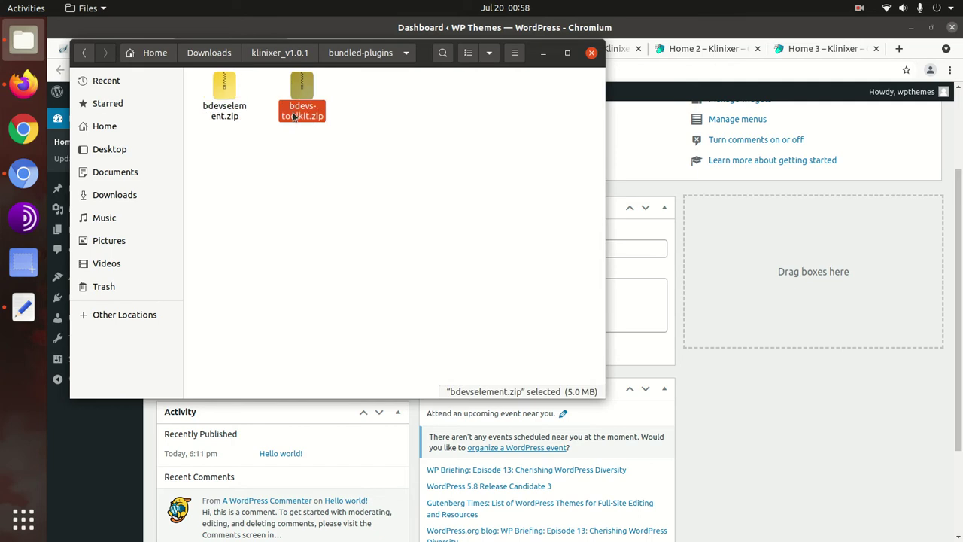
left_click(231, 116)
left_click(283, 110)
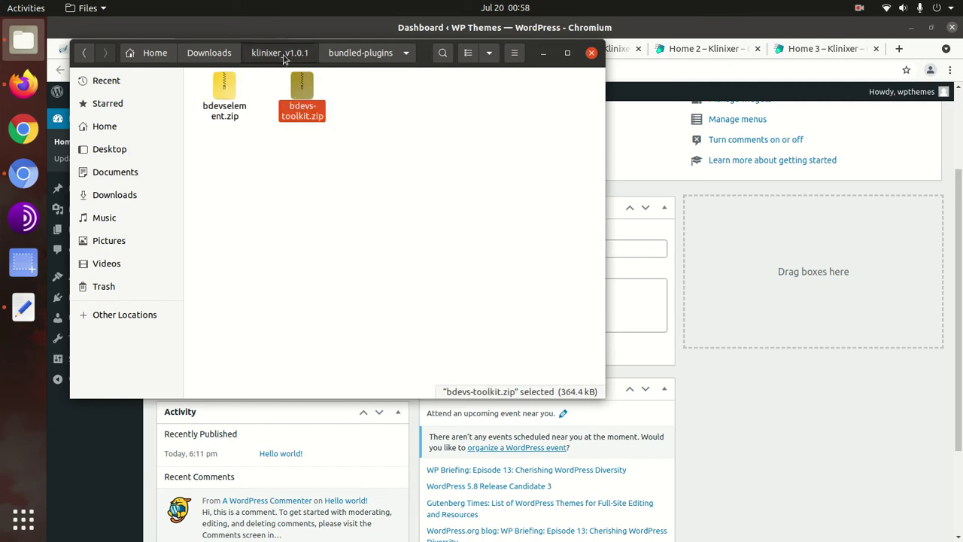
- Open the Demo-data folder of klinixer_v1.0.1 and inspect contents-demo.xml, customizer-data.dat and widget-settings.json
left_click(285, 55)
double_click(276, 94)
left_click(225, 119)
left_click(273, 120)
left_click(338, 130)
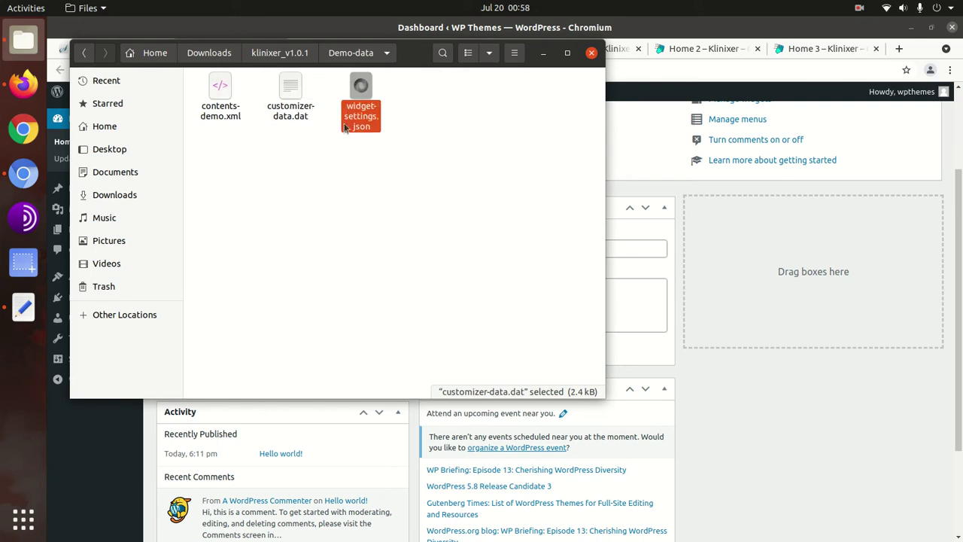
- Return to the klinixer_v1.0.1 folder, highlight klinixer.zip and klinixer-child.zip together, and minimize the file manager
left_click(286, 57)
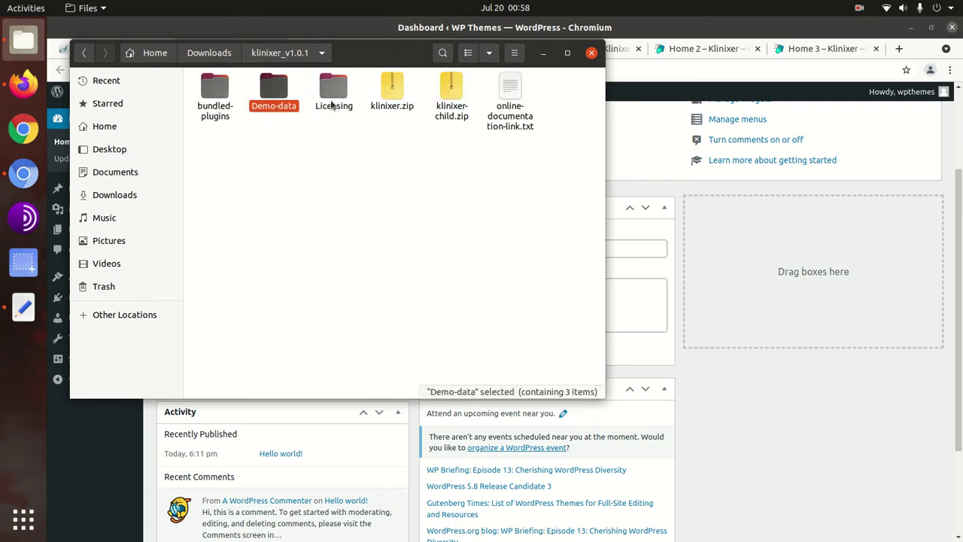
left_click(387, 94)
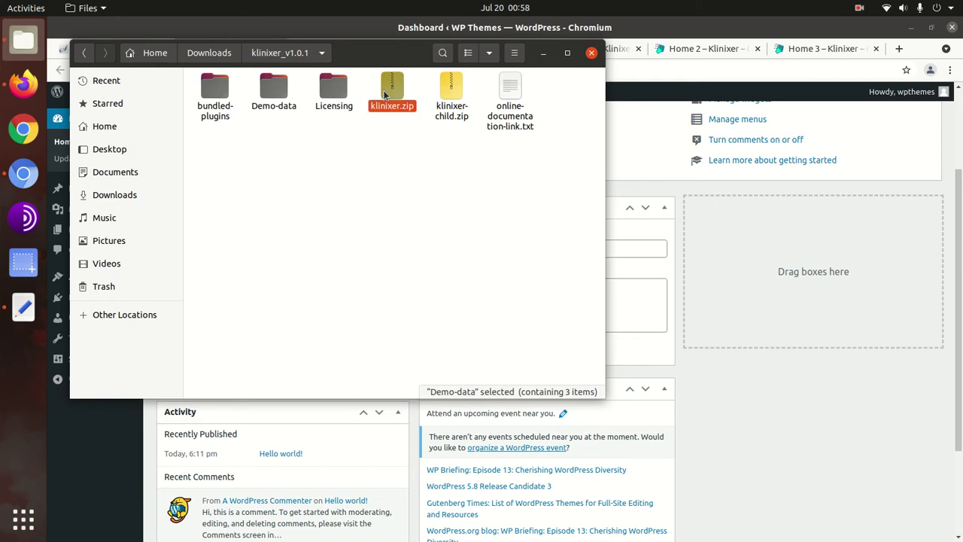
left_click(452, 90)
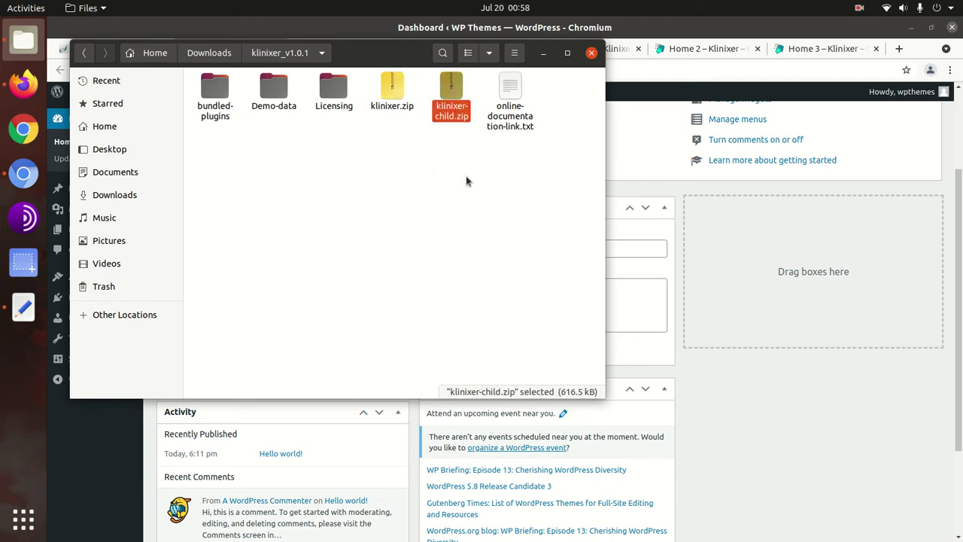
left_click(418, 176)
left_click_drag(429, 150, 435, 132)
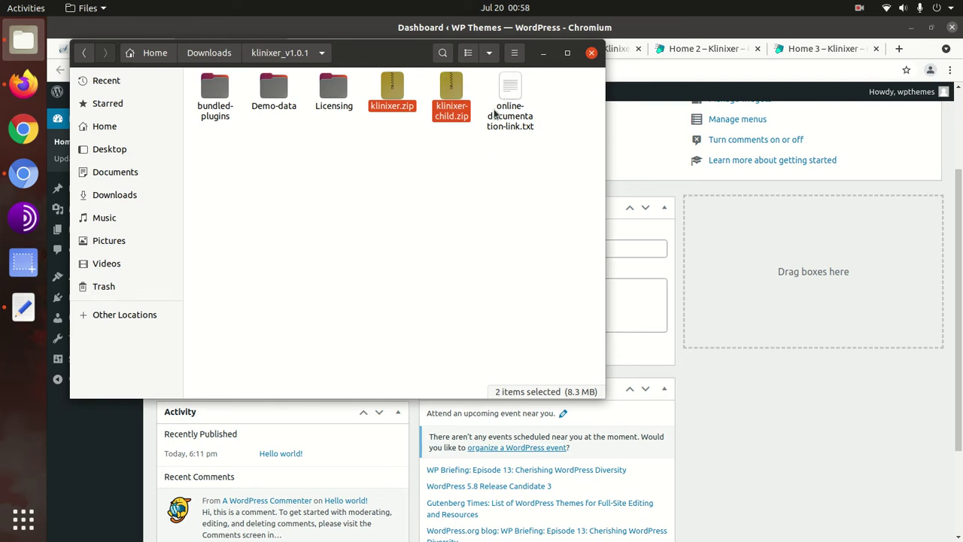
left_click(544, 54)
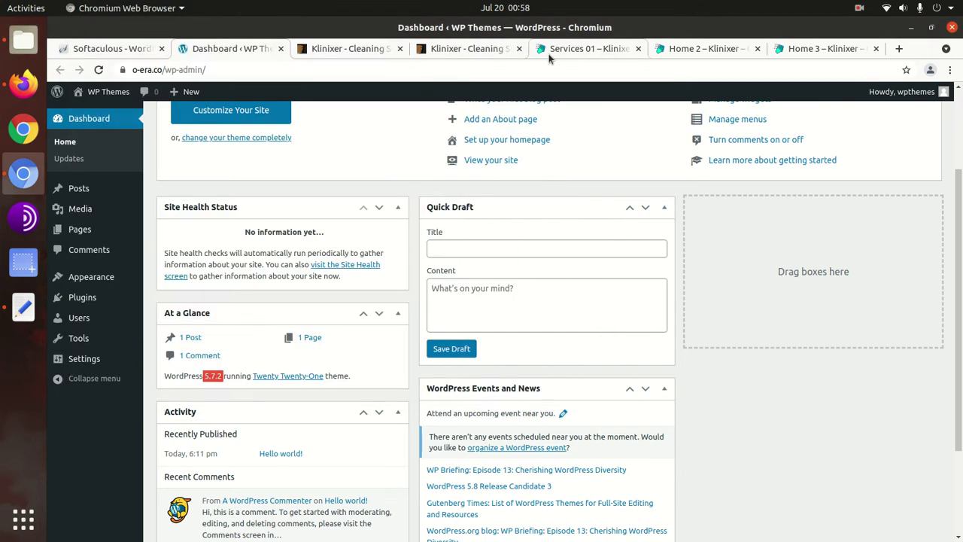
- Open the WordPress theme management page, start adding a new theme and show the theme upload form
mouse_move(127, 281)
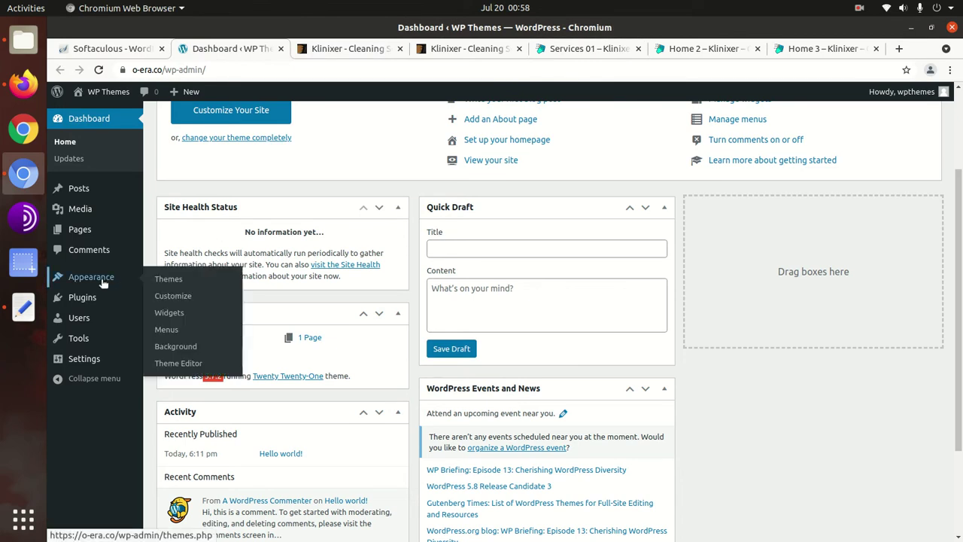
left_click(167, 280)
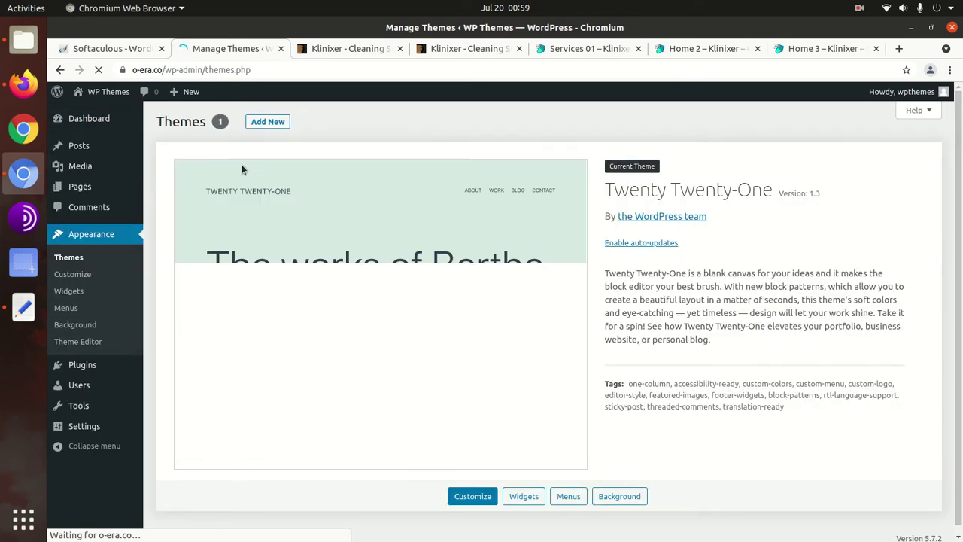
left_click(265, 123)
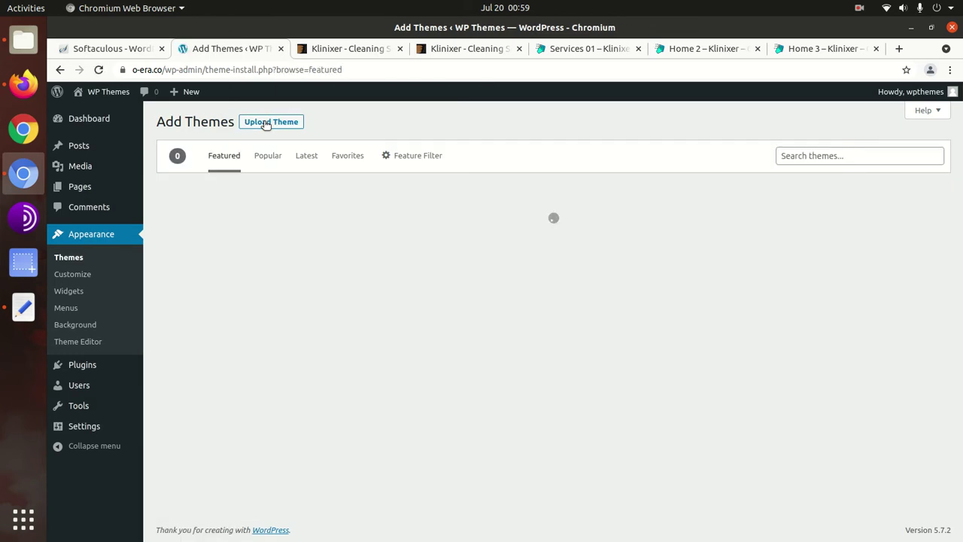
left_click(266, 124)
left_click(456, 232)
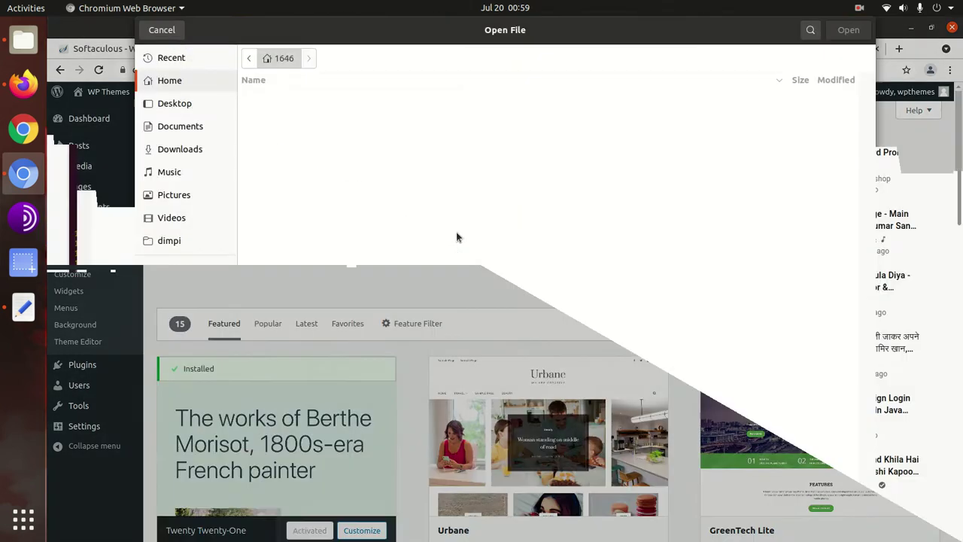
left_click(184, 153)
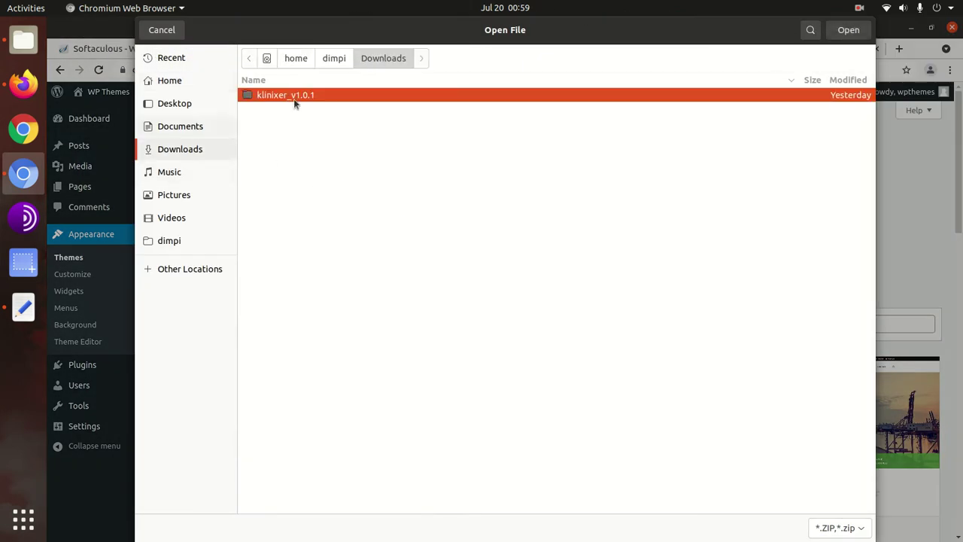
double_click(319, 97)
left_click(288, 138)
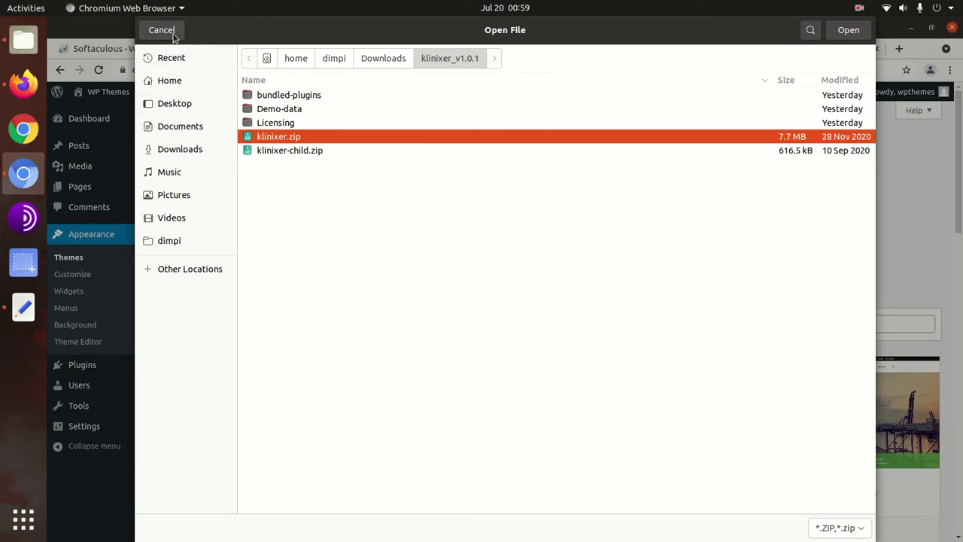
left_click(162, 30)
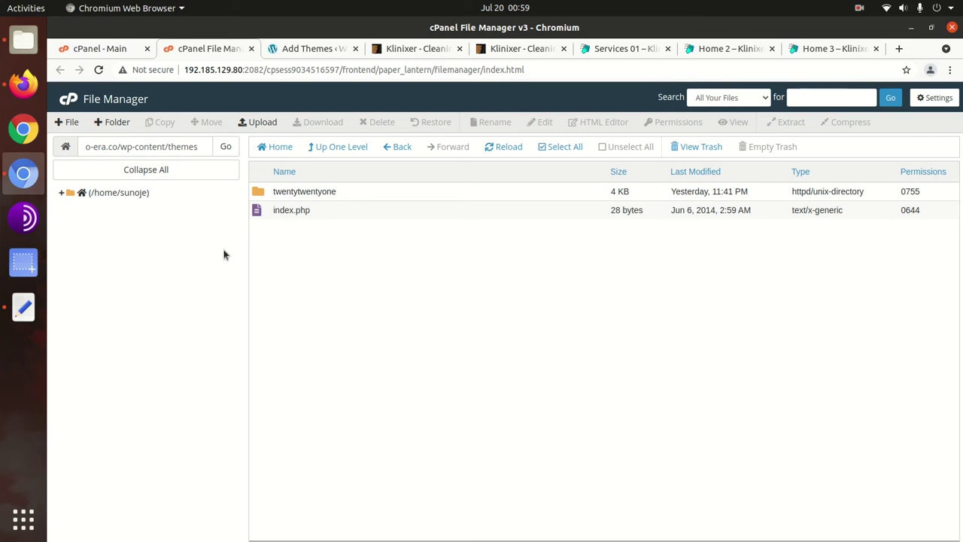
- Upload klinixer.zip from Downloads/klinixer_v1.0.1 into o-era.co/wp-content/themes with the cPanel File Manager and return to that folder
left_click(259, 122)
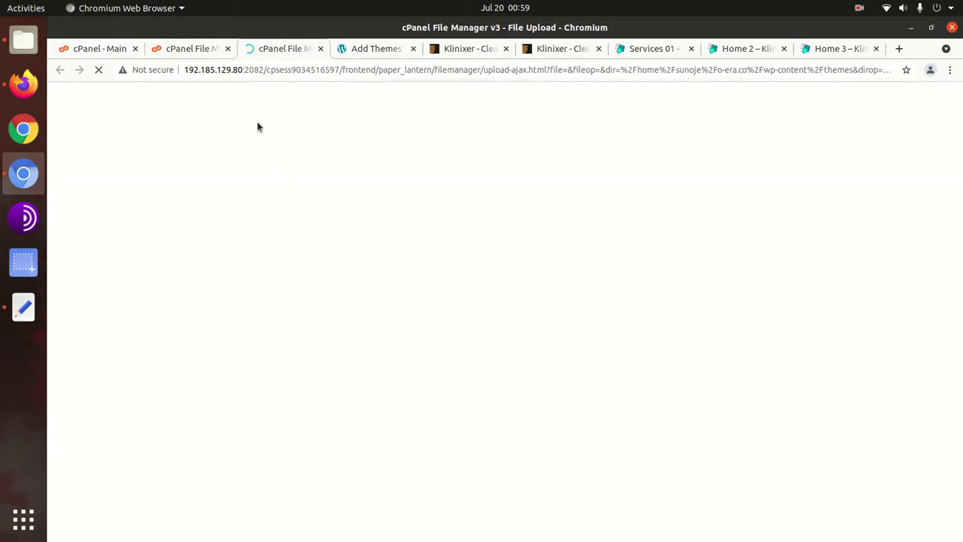
left_click(502, 293)
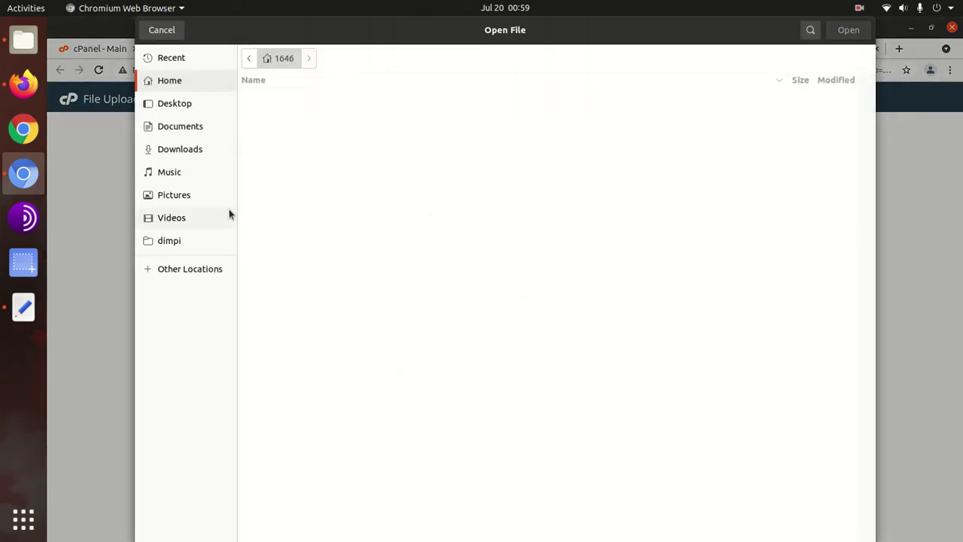
left_click(171, 151)
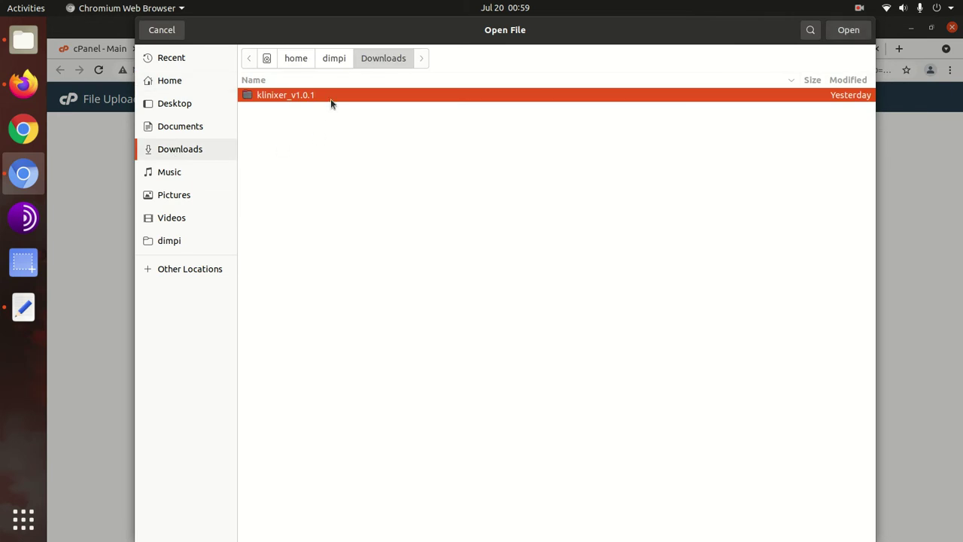
double_click(330, 99)
left_click(299, 138)
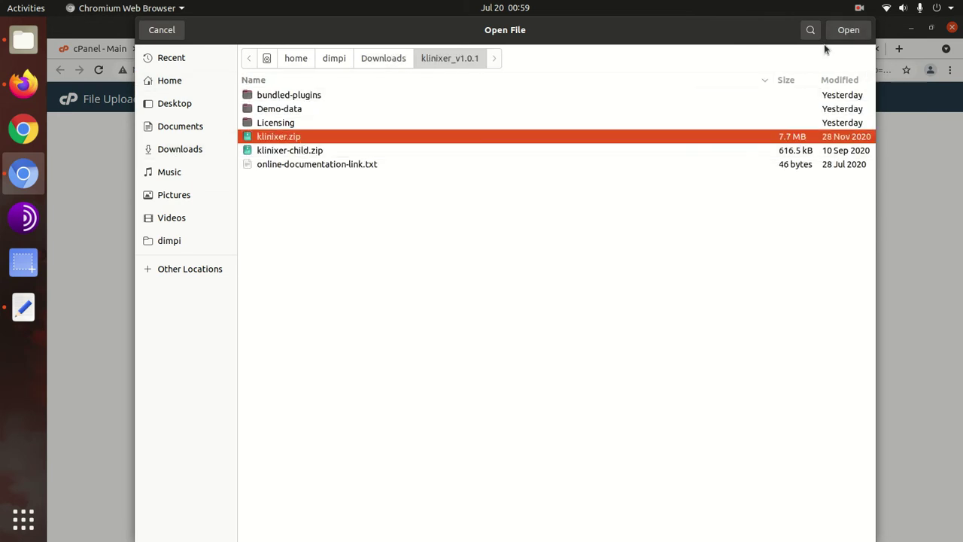
left_click(858, 35)
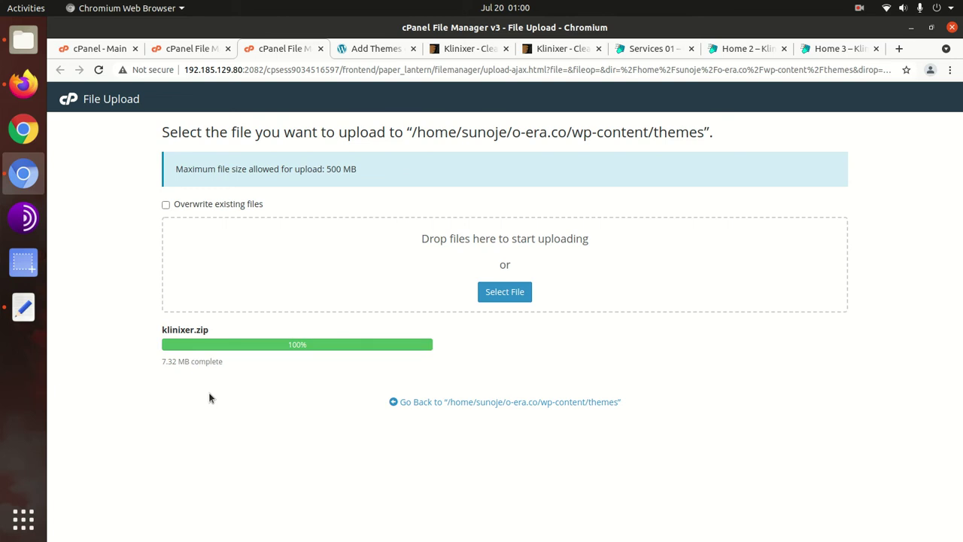
left_click(436, 402)
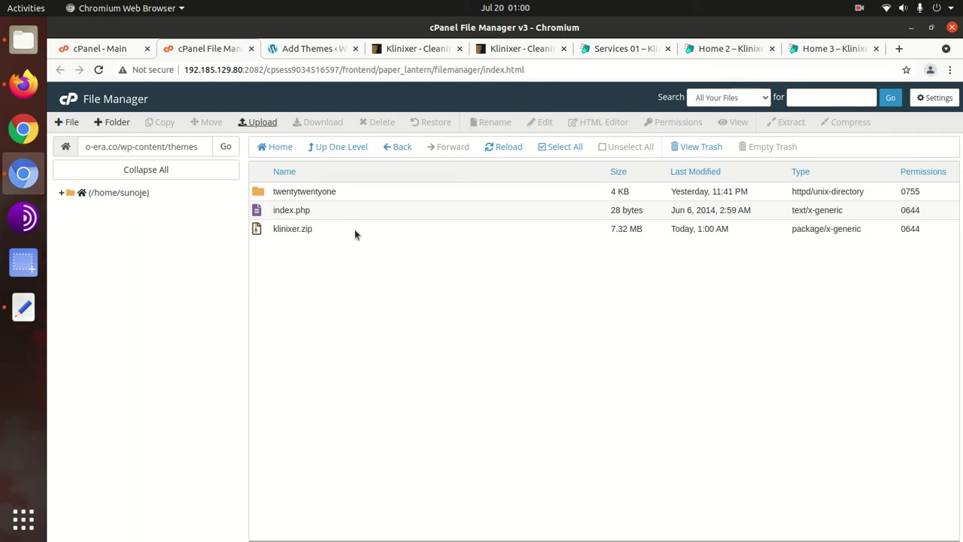
- Extract klinixer.zip into /o-era.co/wp-content/themes and reload the directory listing
left_click(354, 229)
right_click(354, 230)
left_click(387, 368)
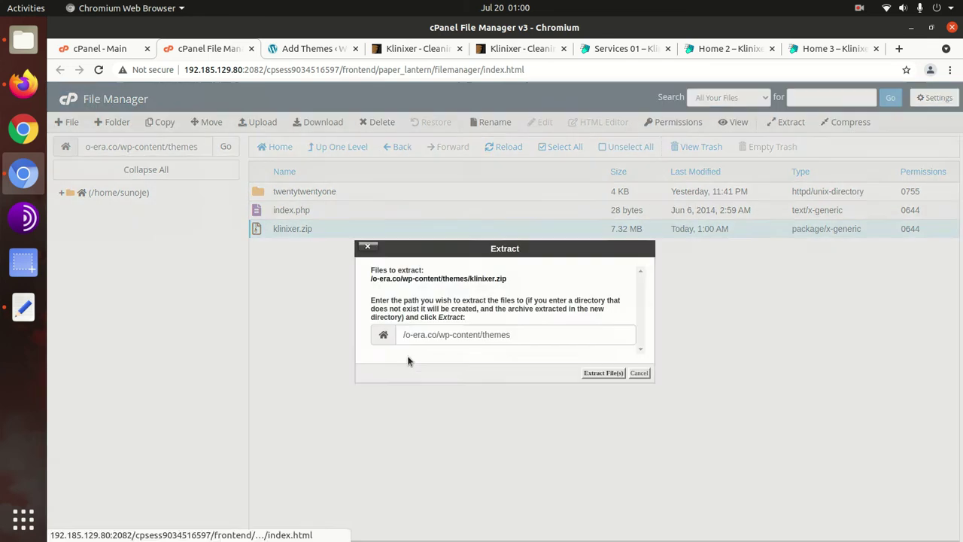
left_click(595, 373)
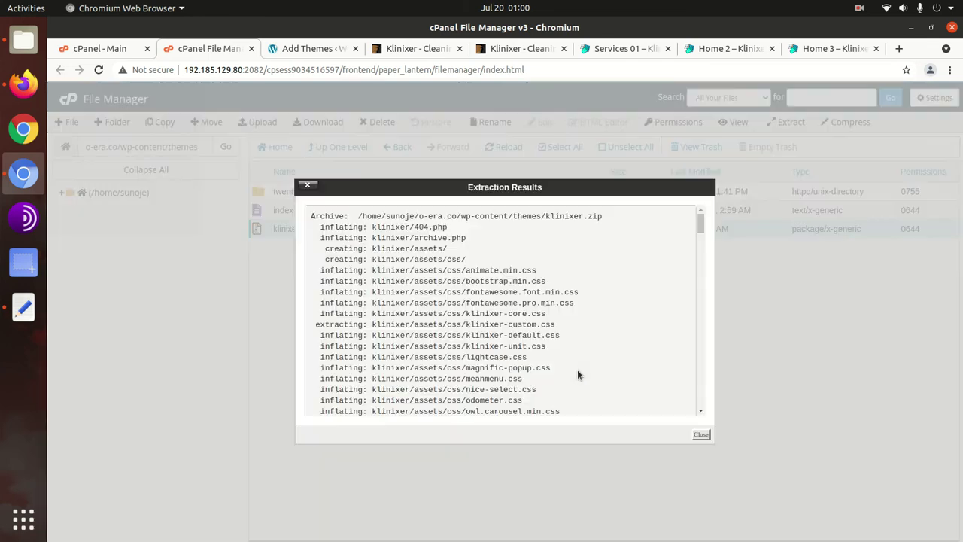
left_click(701, 434)
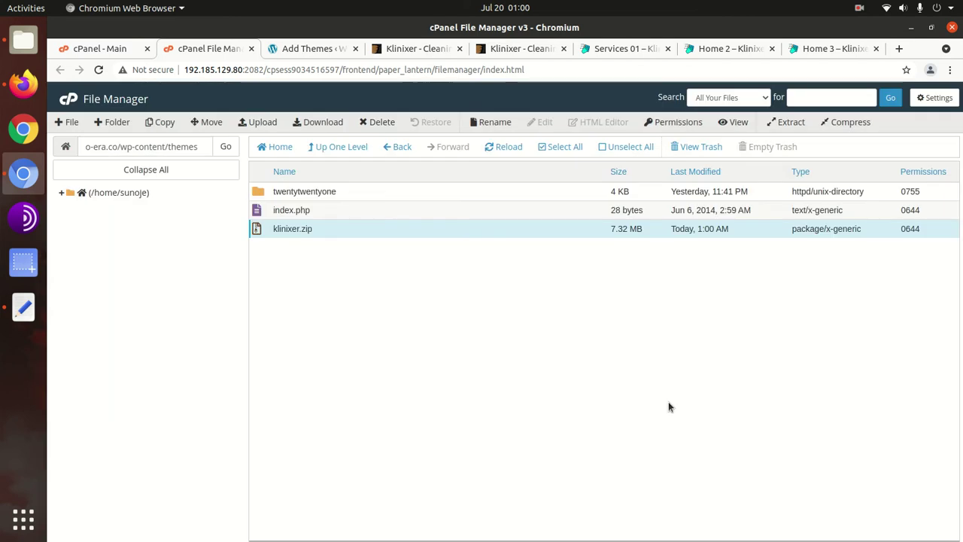
left_click(505, 147)
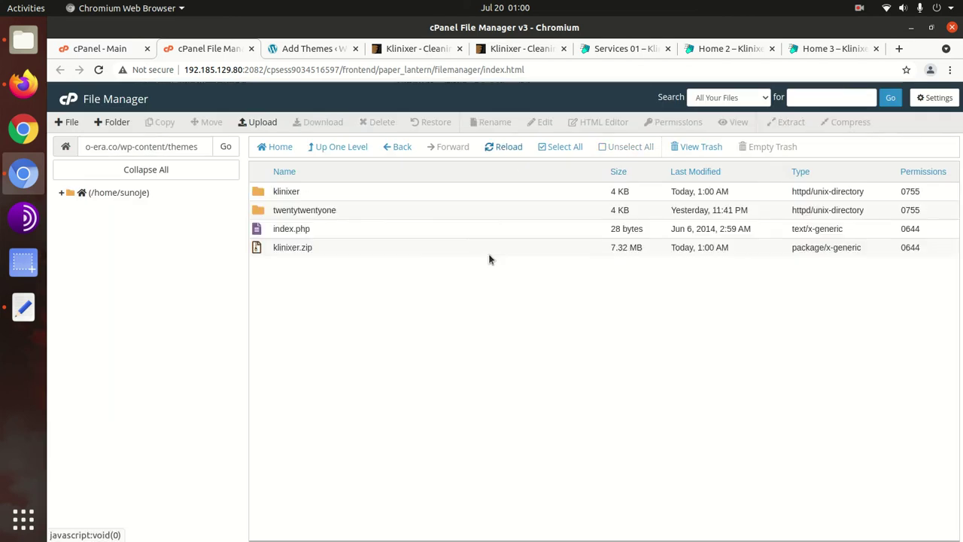
- Open the extracted klinixer theme folder and look through its subfolders and files
double_click(332, 191)
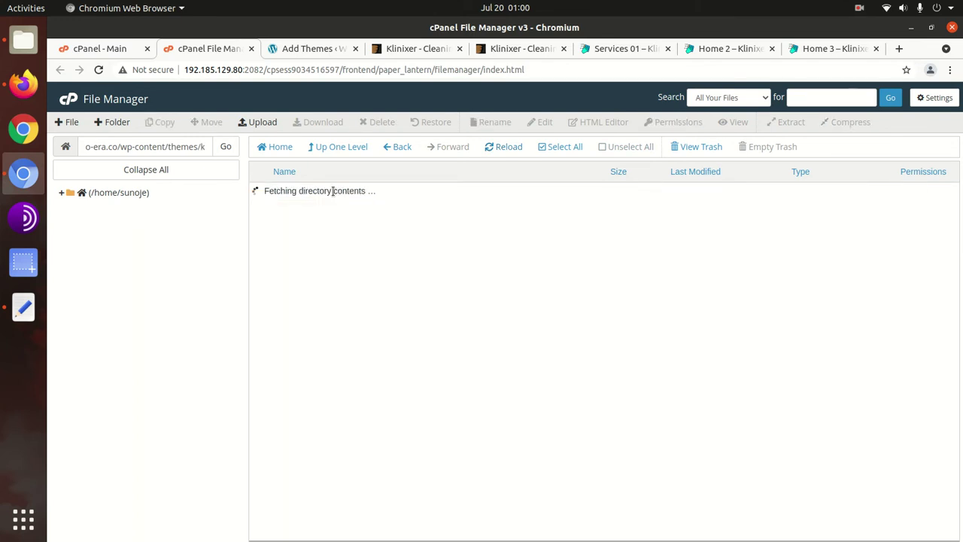
scroll(354, 256, "down", 2)
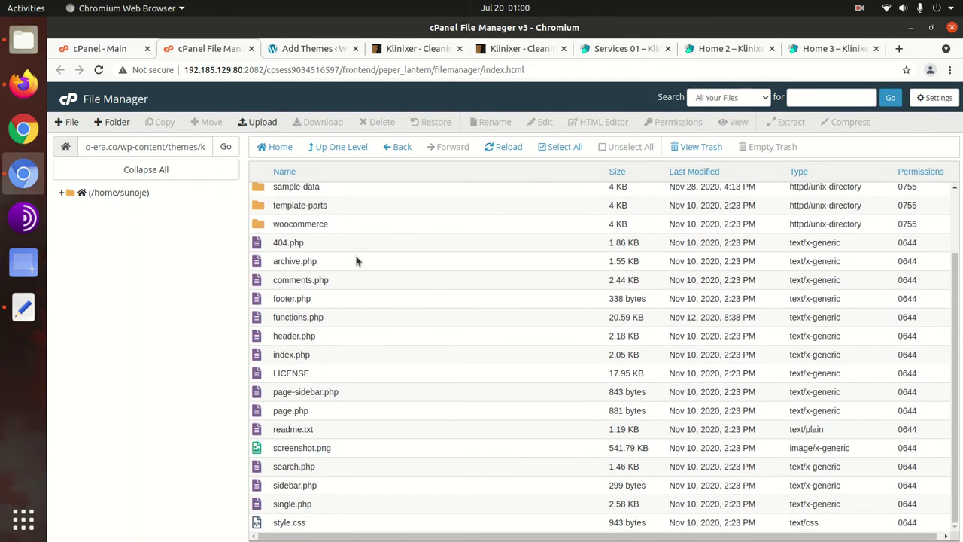
scroll(357, 261, "up", 3)
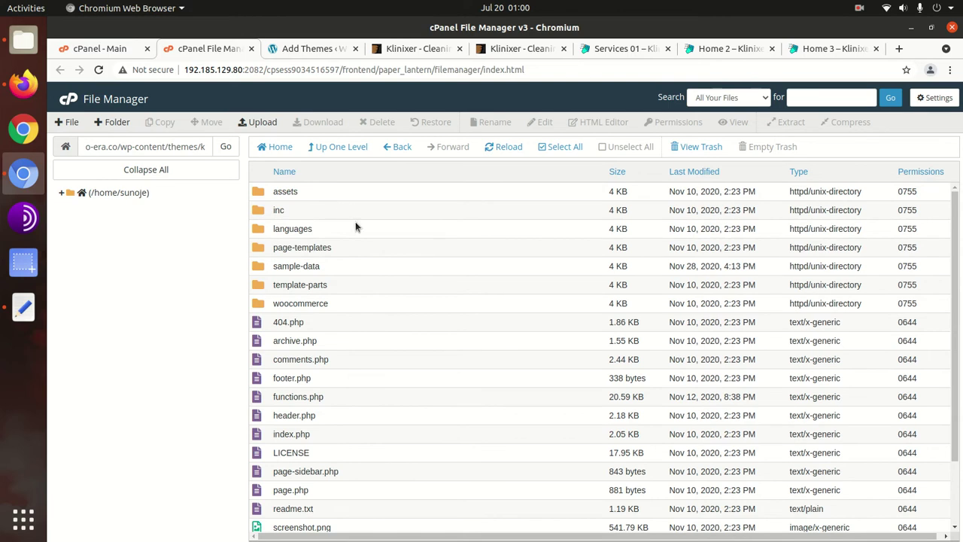
- Go back to the o-era.co/wp-content/themes folder and permanently delete klinixer.zip, skipping the trash
scroll(355, 221, "down", 1)
left_click(332, 147)
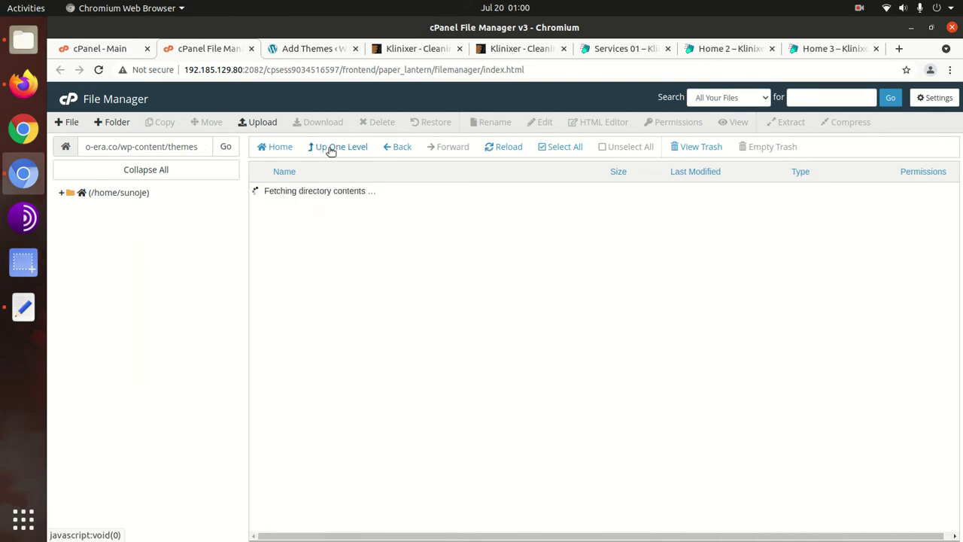
left_click(328, 246)
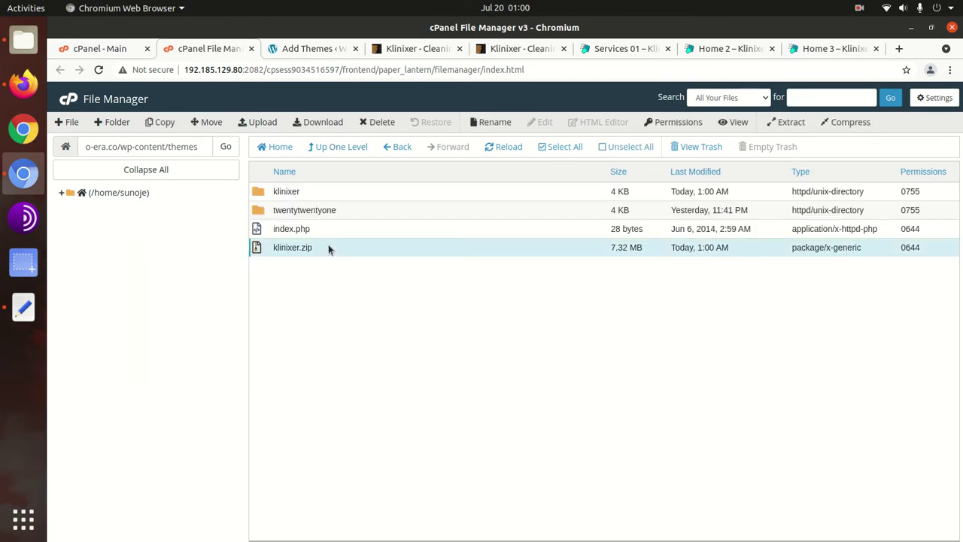
left_click(378, 122)
left_click(380, 317)
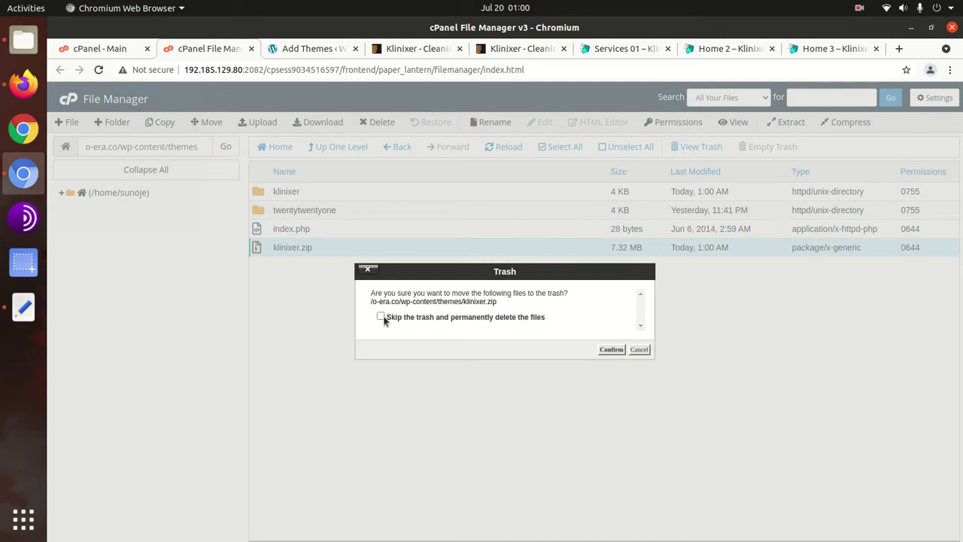
left_click(612, 350)
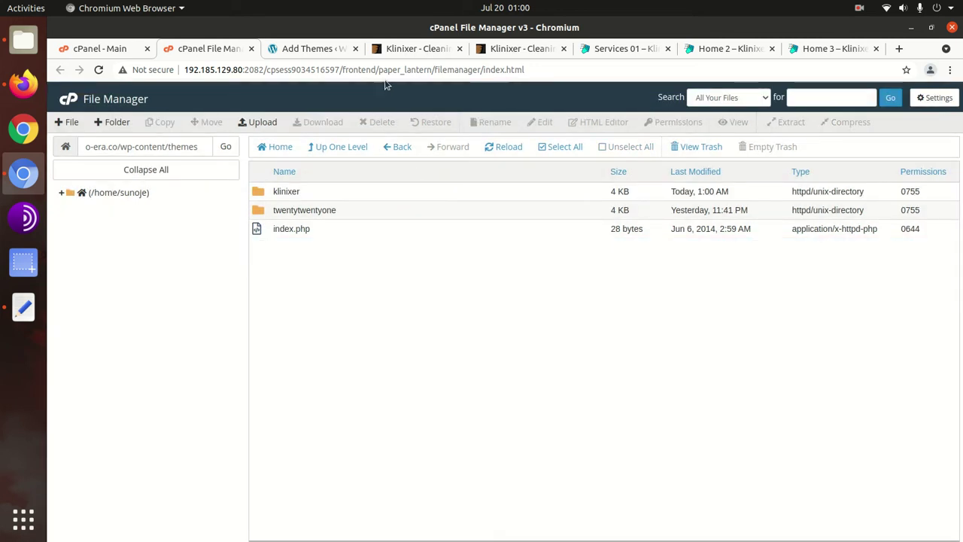
- Switch to the WordPress admin, open the installed themes page and show the details of the Klinixer theme
left_click(312, 50)
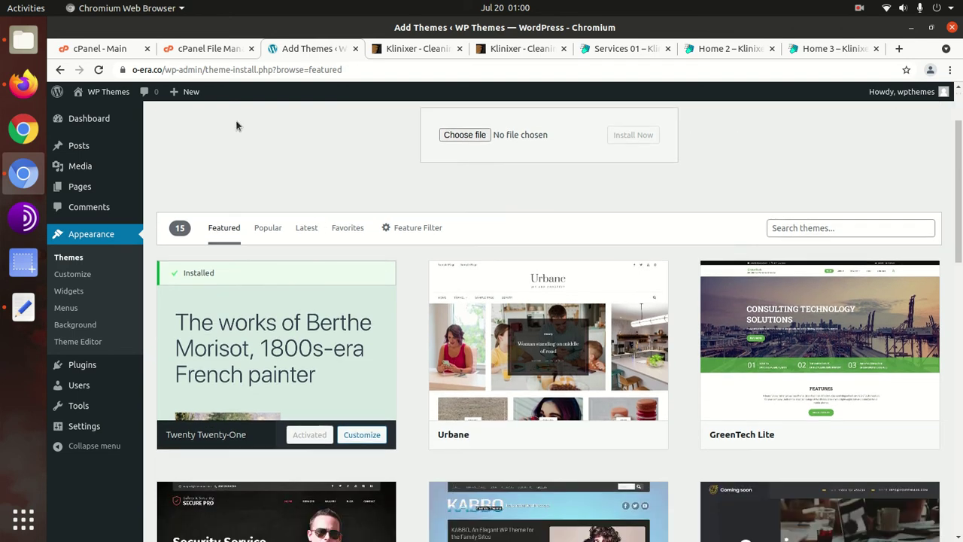
left_click(211, 50)
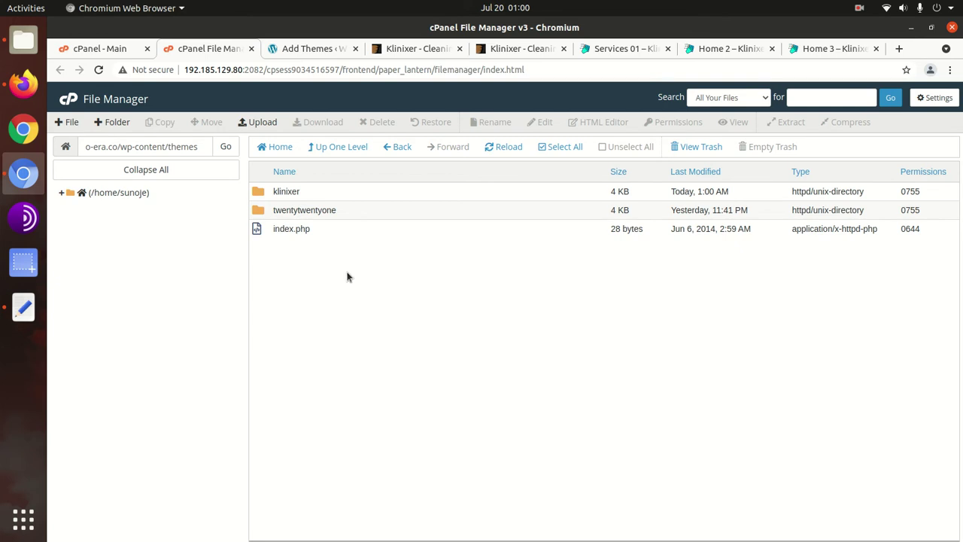
left_click(318, 50)
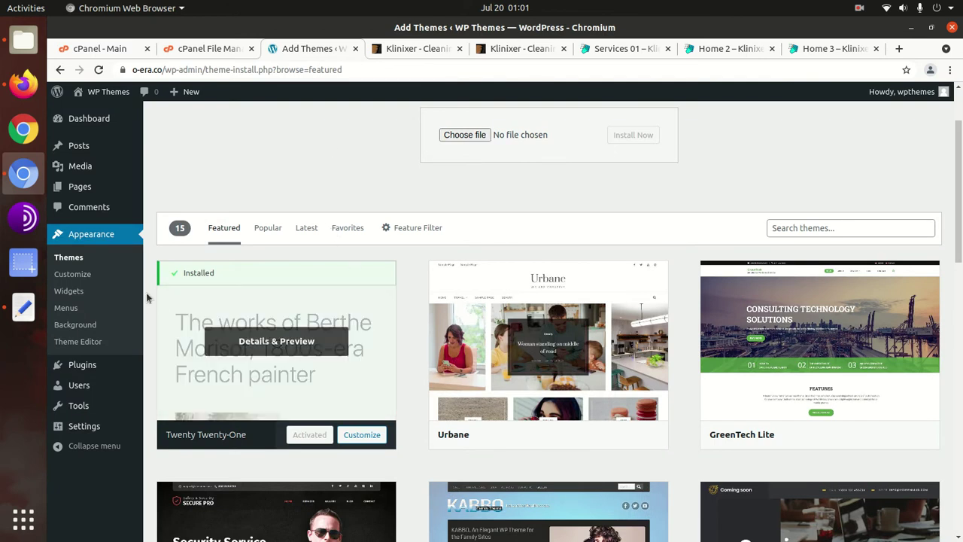
left_click(70, 259)
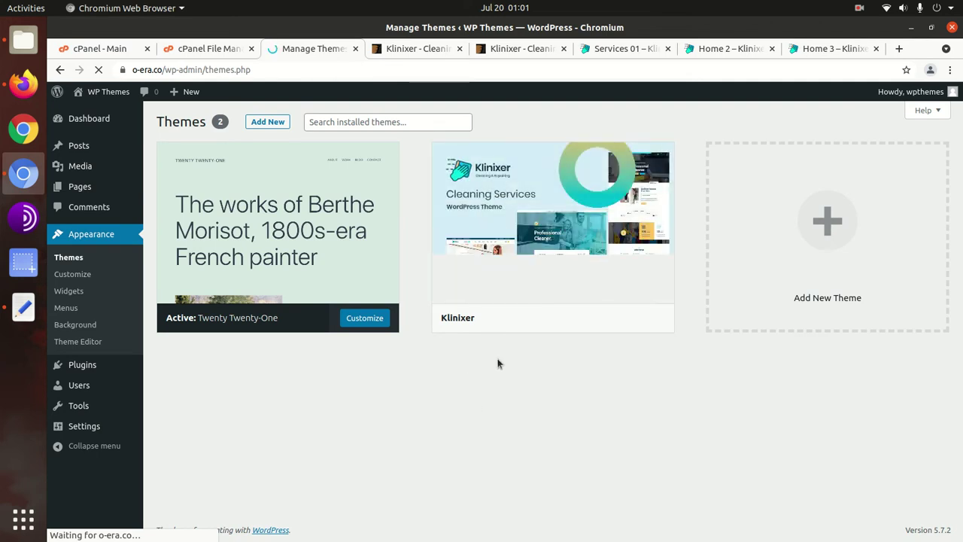
mouse_move(542, 249)
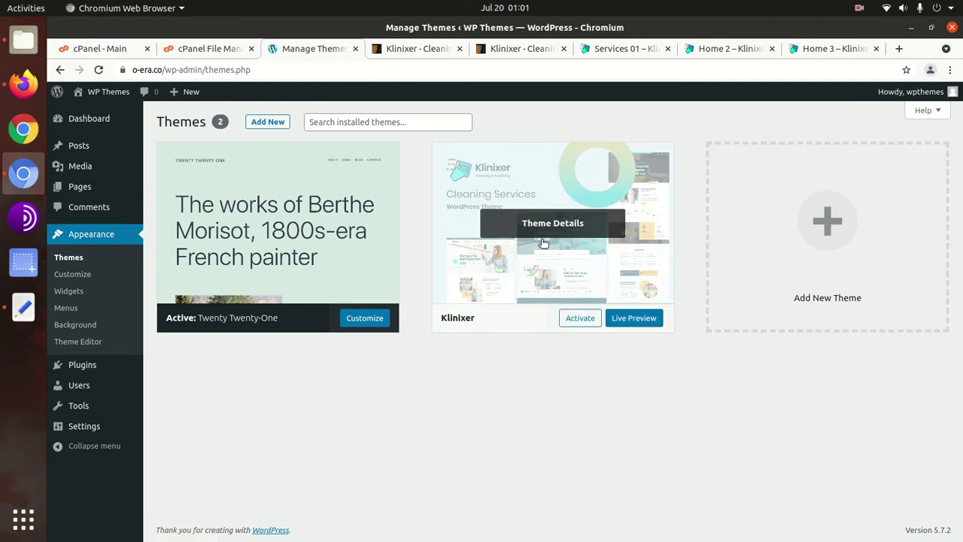
left_click(544, 230)
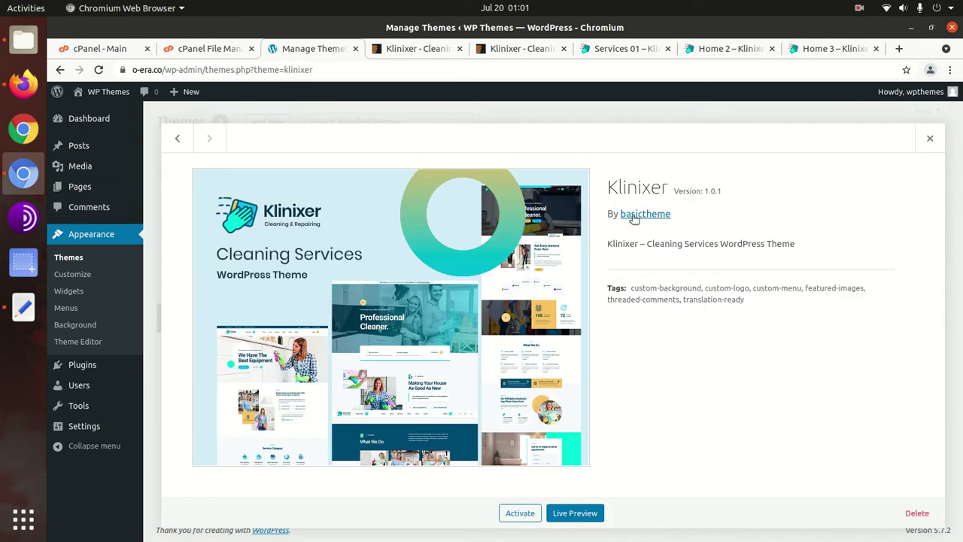
- Review the Klinixer theme's name, version and description, and activate the theme
double_click(618, 187)
left_click_drag(733, 189, 700, 191)
left_click_drag(603, 244, 646, 246)
left_click_drag(801, 246, 644, 245)
left_click(520, 513)
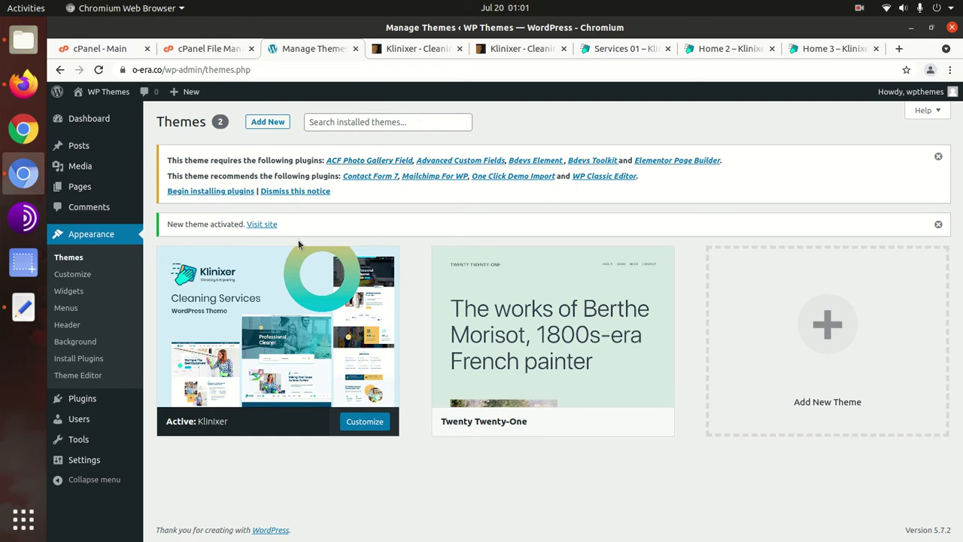
- Begin installing the theme's plugins and examine which listed plugins are required and which are recommended, including Elementor Page Builder and Advanced Custom Fields
left_click(230, 193)
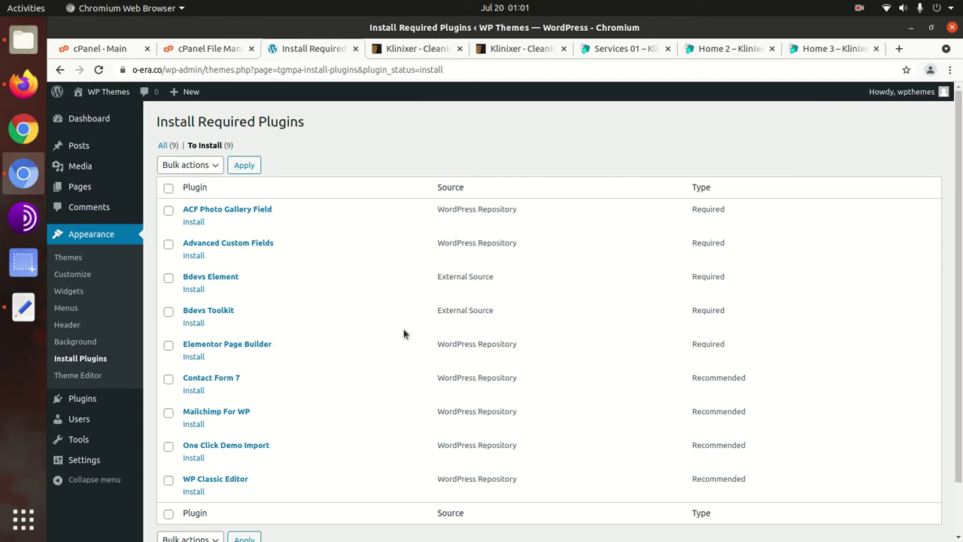
left_click_drag(761, 358, 654, 214)
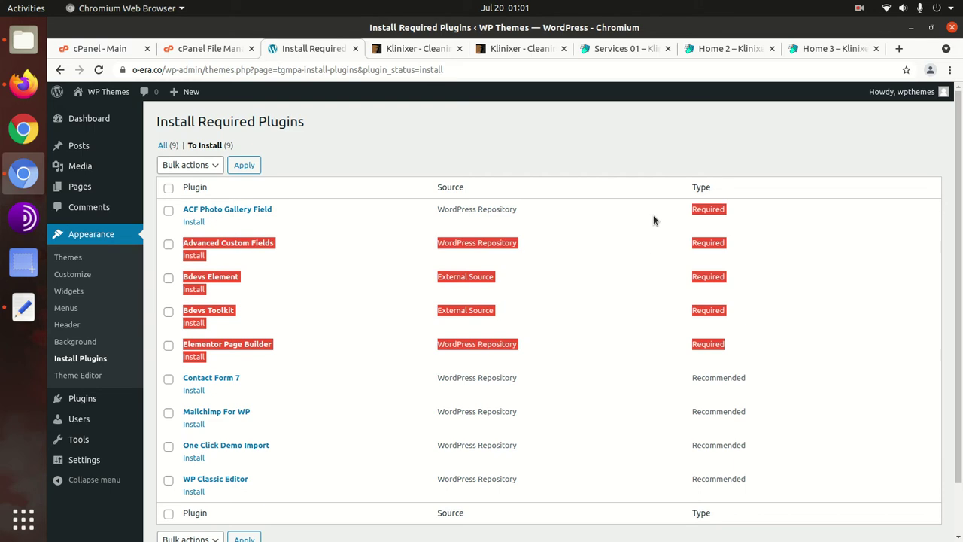
left_click(765, 382)
left_click_drag(766, 378, 769, 485)
left_click(800, 378)
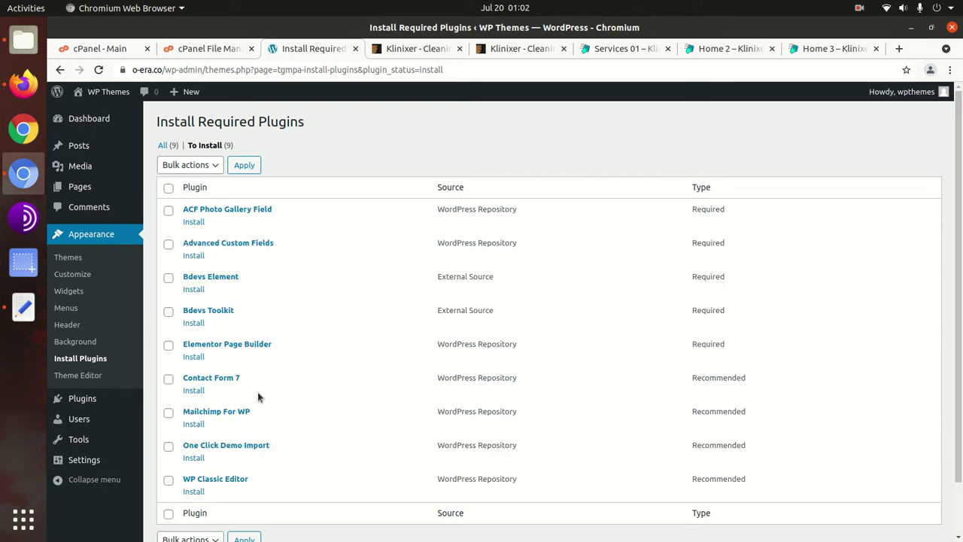
scroll(225, 448, "down", 1)
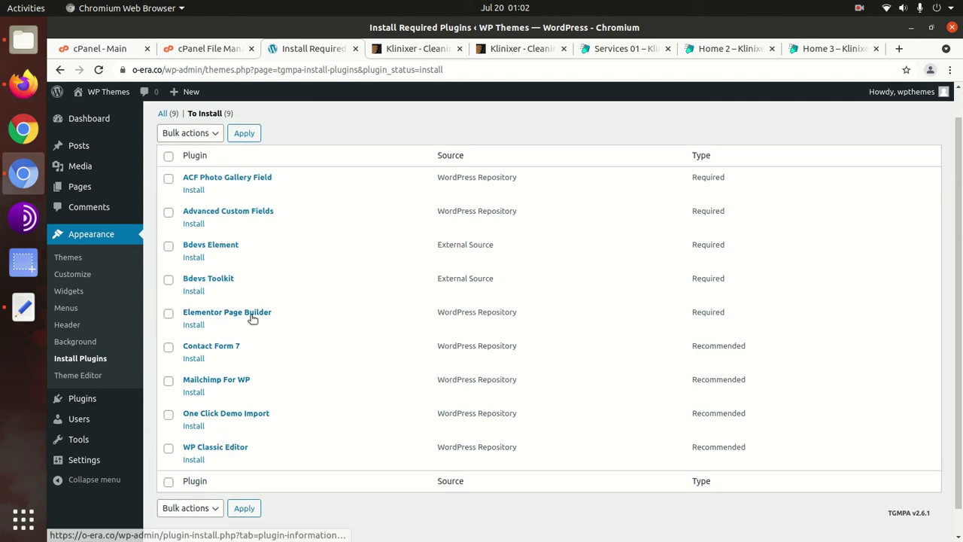
scroll(251, 314, "up", 1)
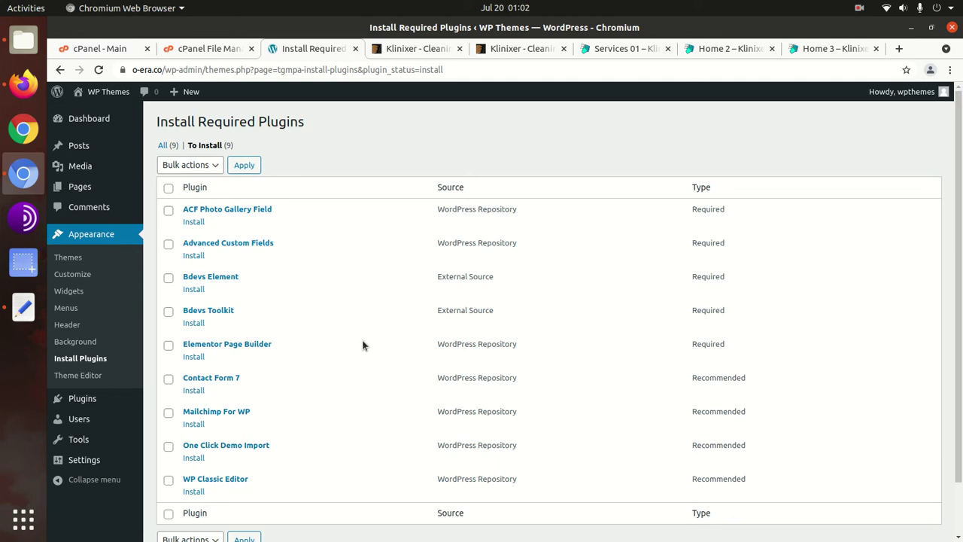
left_click_drag(292, 344, 182, 345)
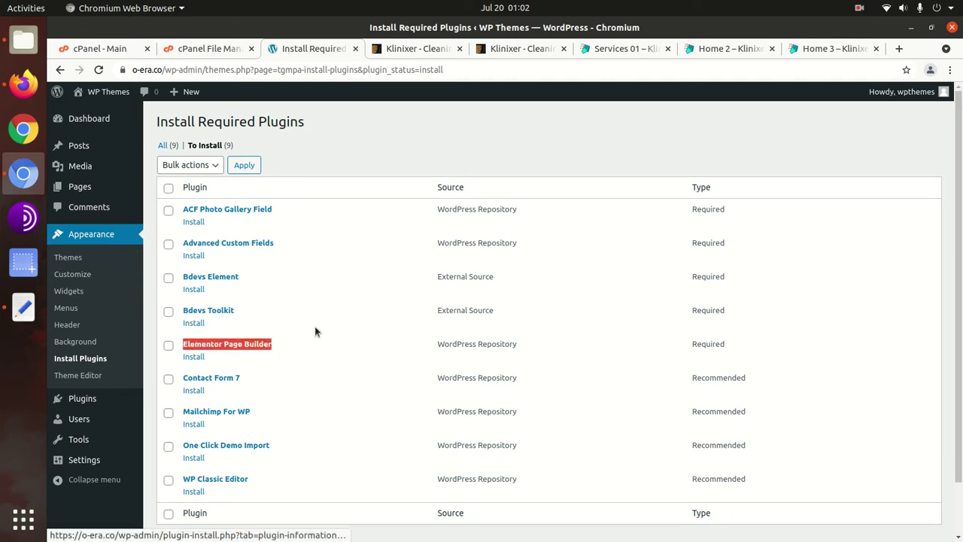
left_click_drag(294, 209, 181, 210)
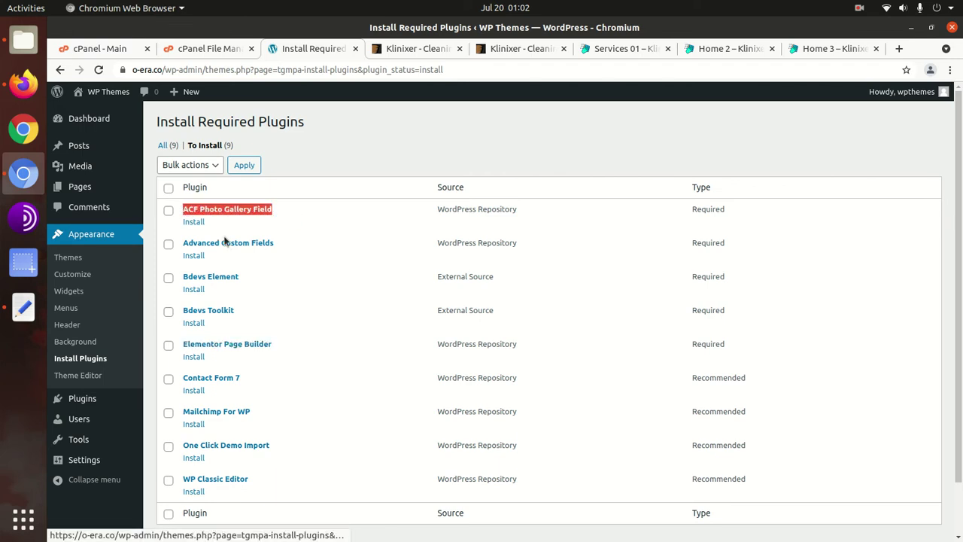
left_click_drag(287, 241, 181, 246)
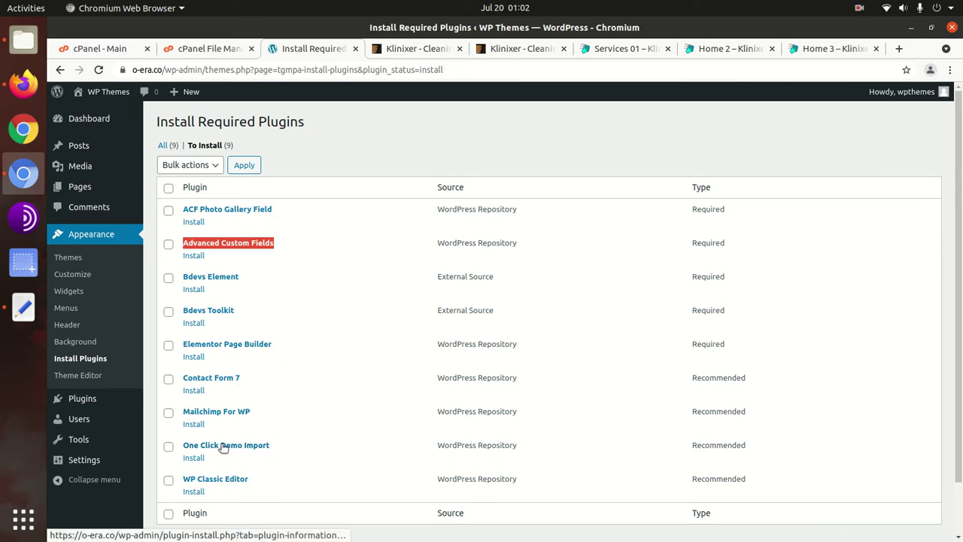
scroll(244, 414, "down", 1)
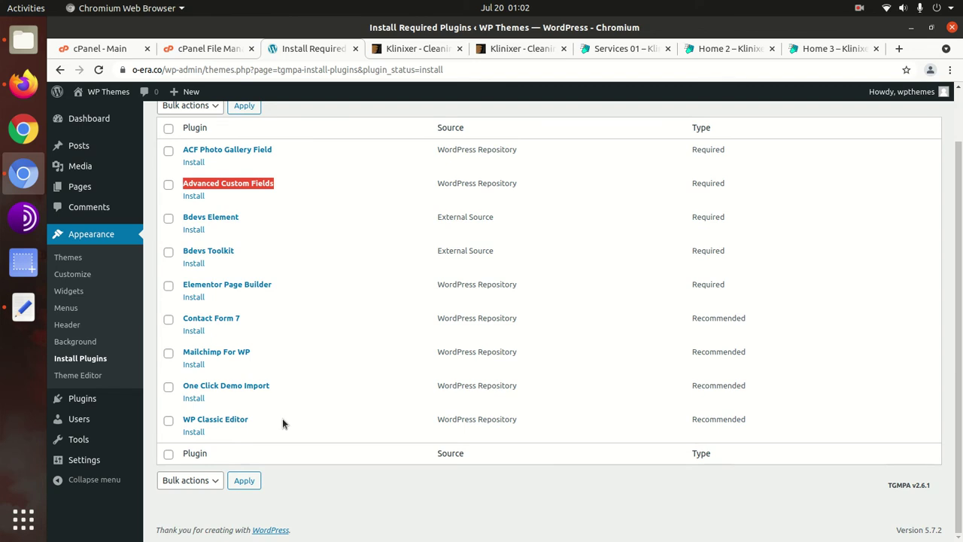
scroll(287, 377, "up", 1)
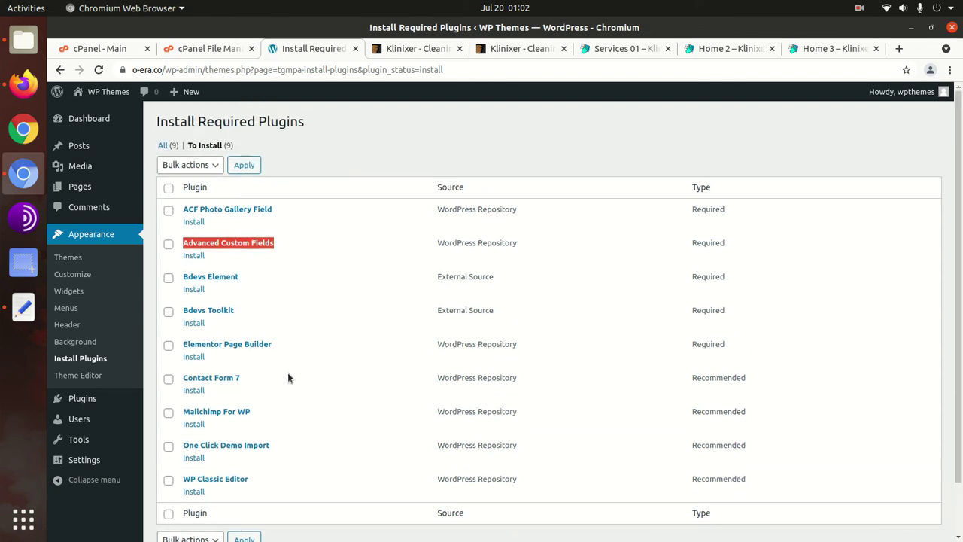
- Install all the listed required and recommended plugins with one bulk action and check the installation log
left_click(167, 191)
left_click(199, 165)
left_click(194, 190)
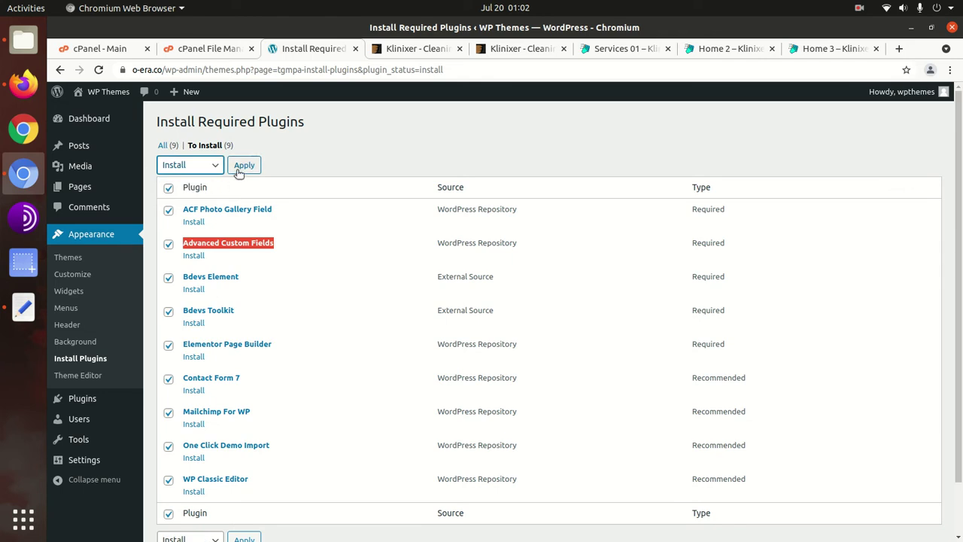
left_click(249, 166)
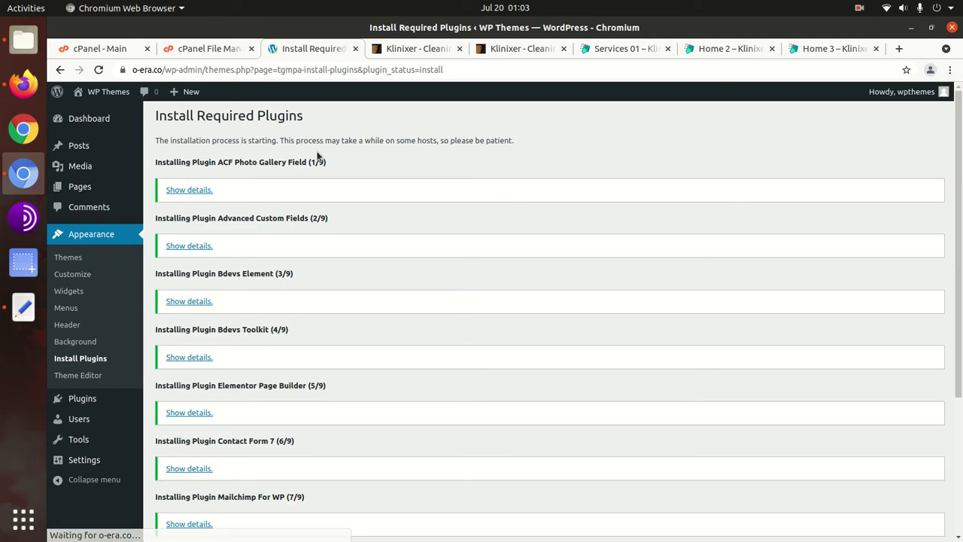
scroll(326, 181, "down", 5)
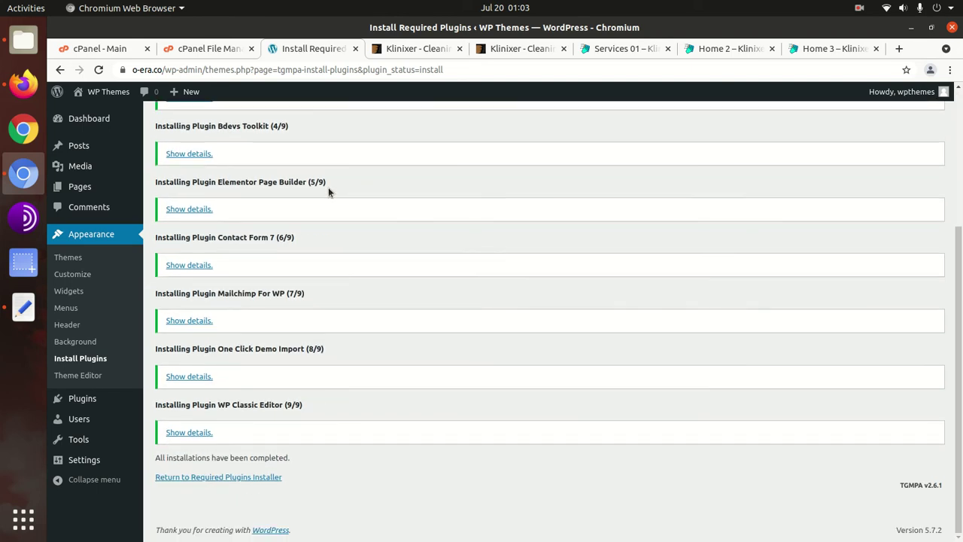
scroll(328, 190, "up", 5)
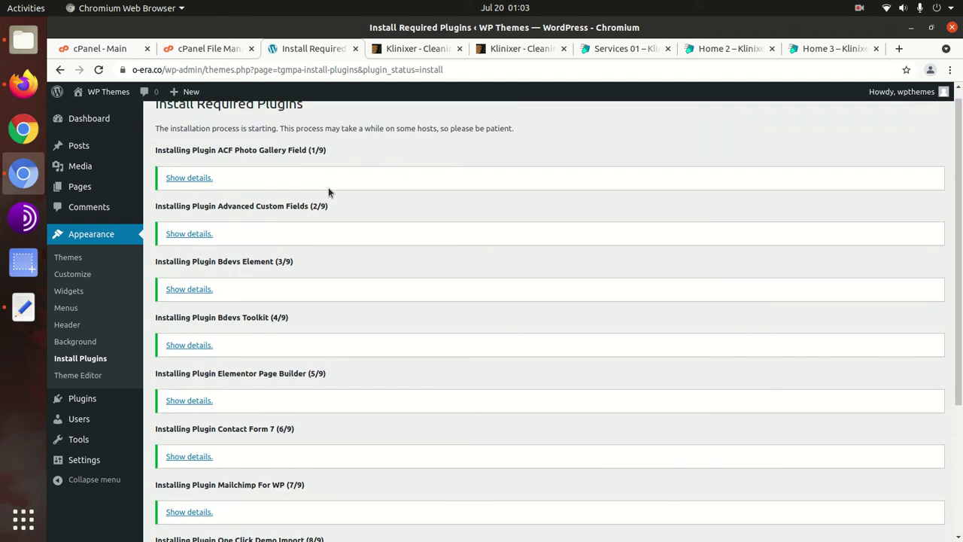
scroll(329, 191, "down", 4)
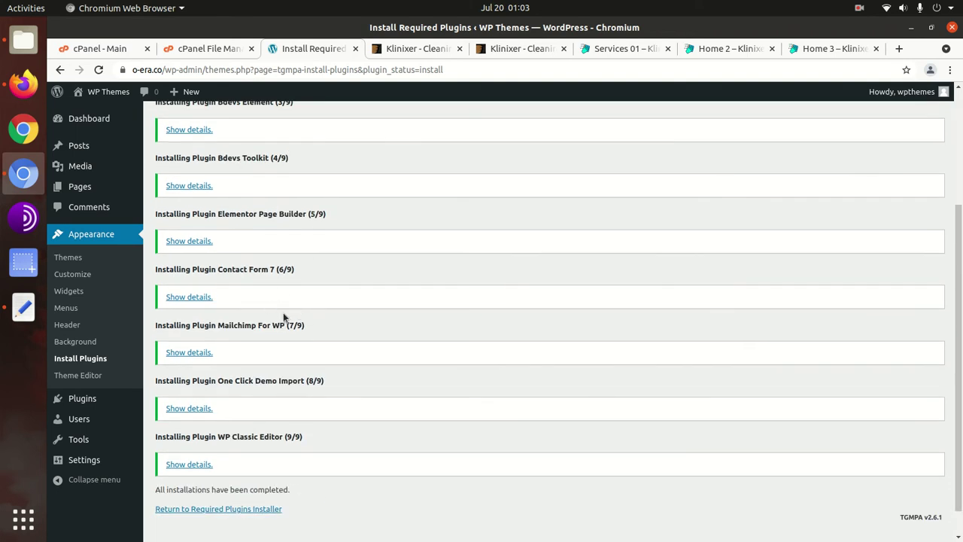
- Return to the required plugins installer and activate all the installed plugins in bulk
left_click(232, 511)
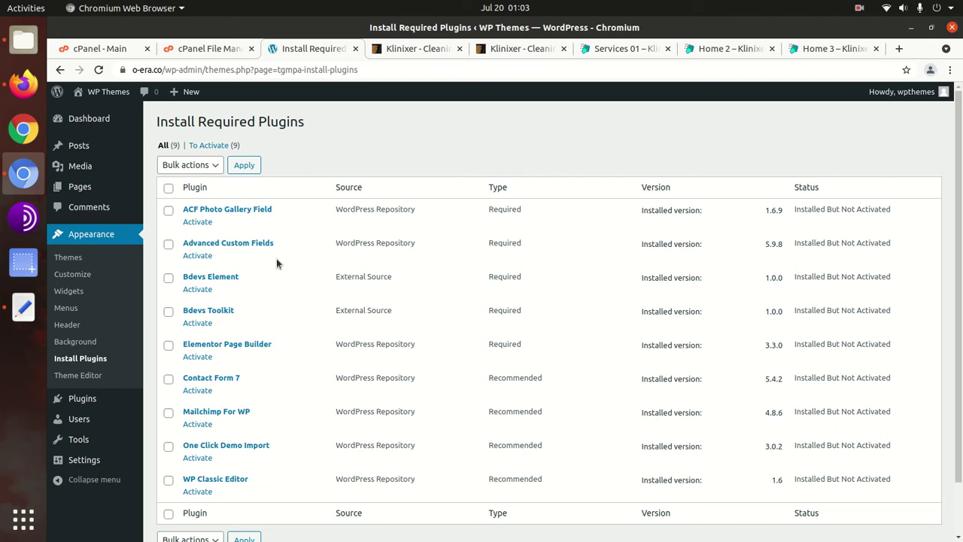
left_click(169, 189)
left_click(182, 165)
left_click(190, 213)
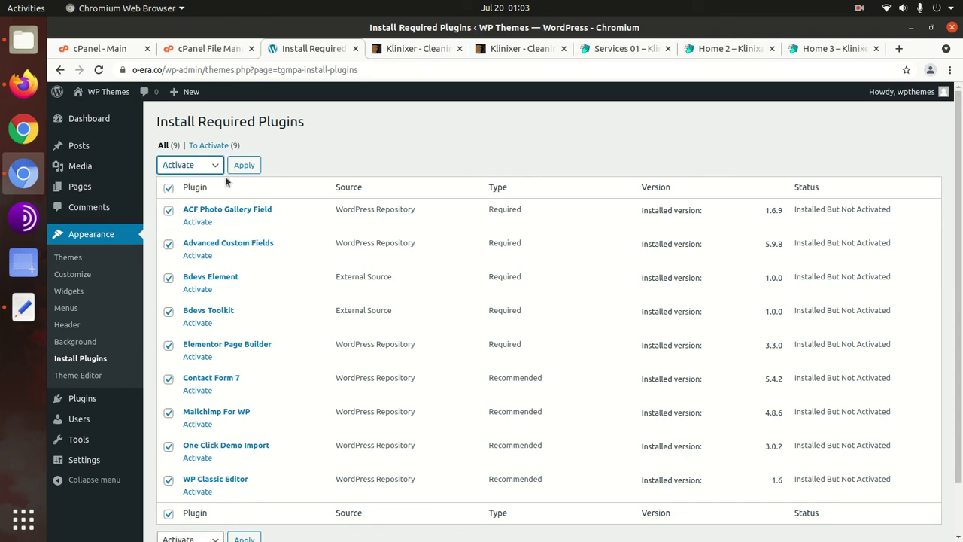
left_click(242, 173)
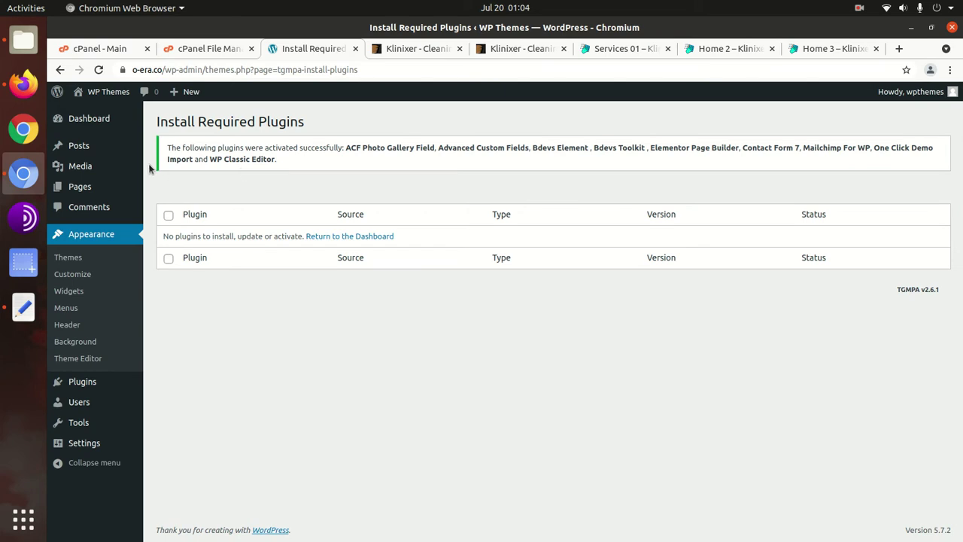
- Open the WordPress dashboard, visit the site in a new tab and look over its front page
mouse_move(98, 122)
left_click(94, 128)
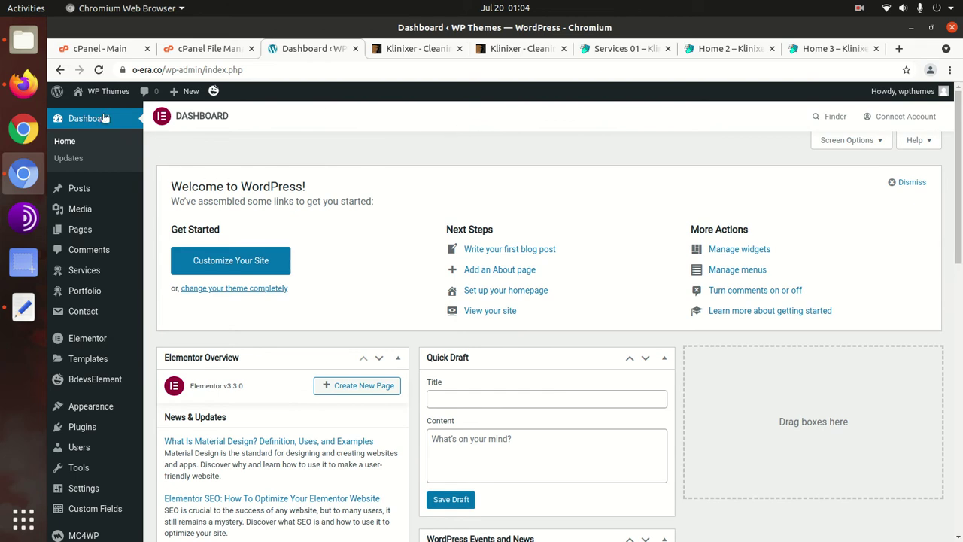
mouse_move(97, 93)
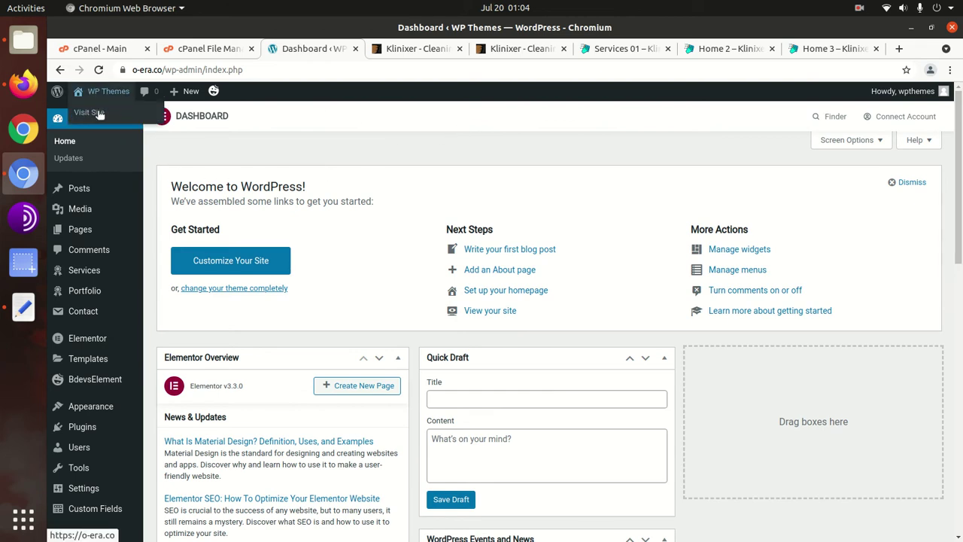
middle_click(94, 112)
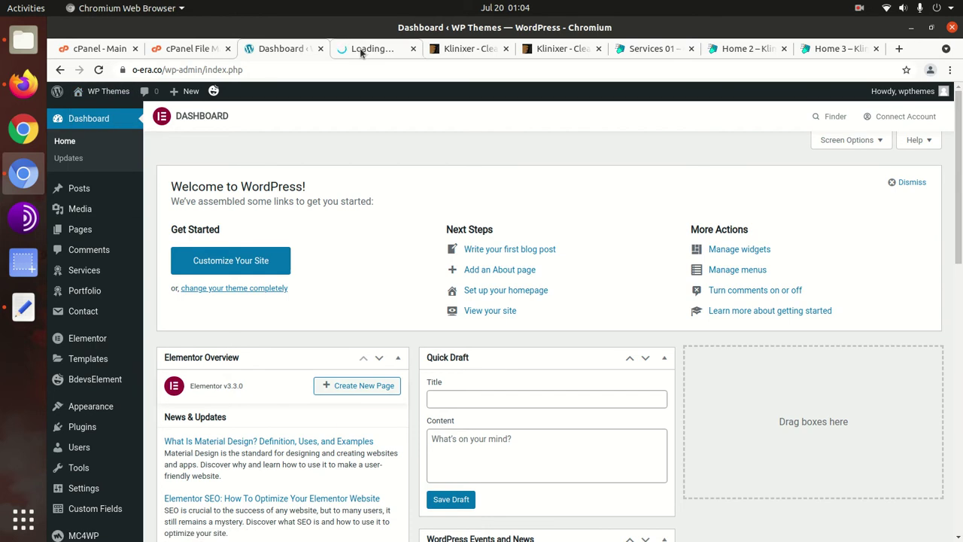
left_click(360, 48)
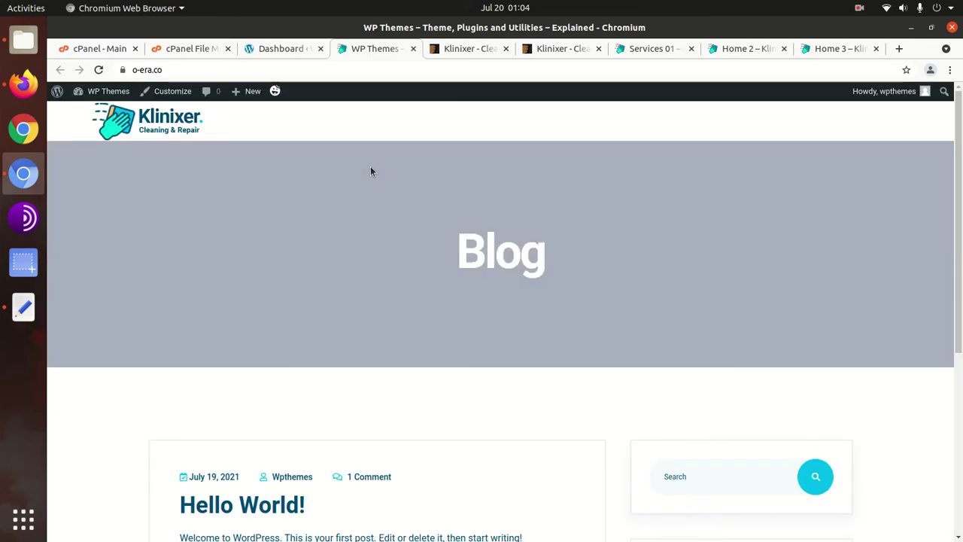
scroll(265, 214, "down", 4)
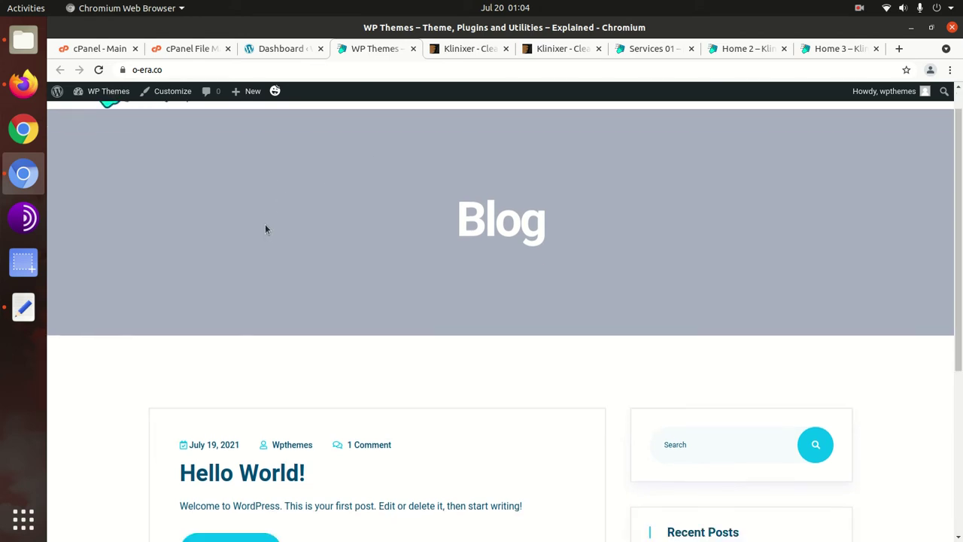
scroll(264, 240, "up", 3)
scroll(262, 242, "up", 1)
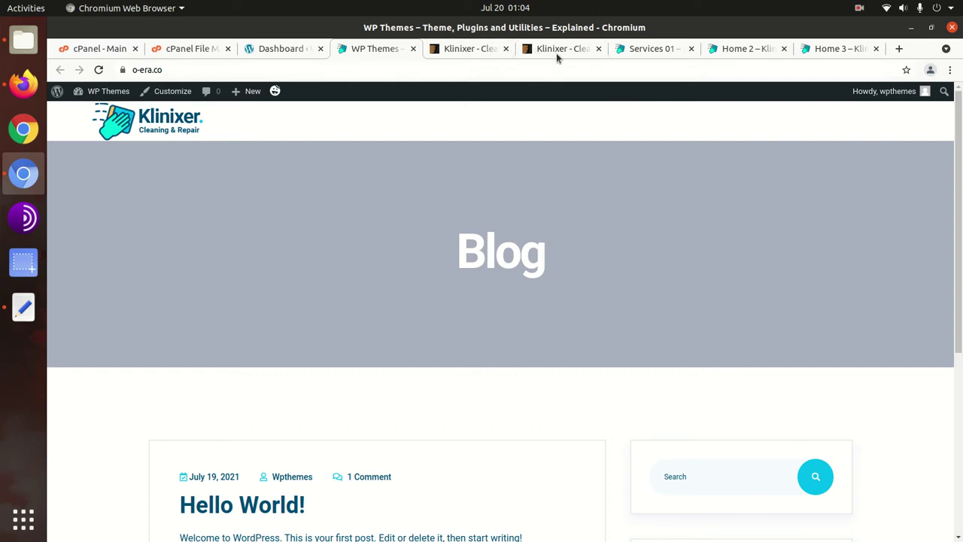
- Open the home page of the Klinixer live demo, look over its layout and compare it with the site's own front page
left_click(637, 50)
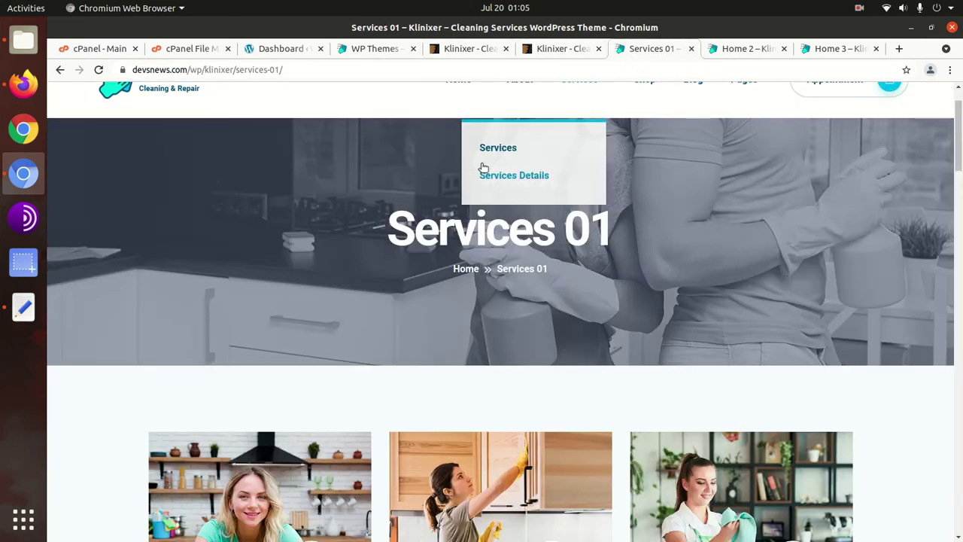
scroll(259, 156, "up", 2)
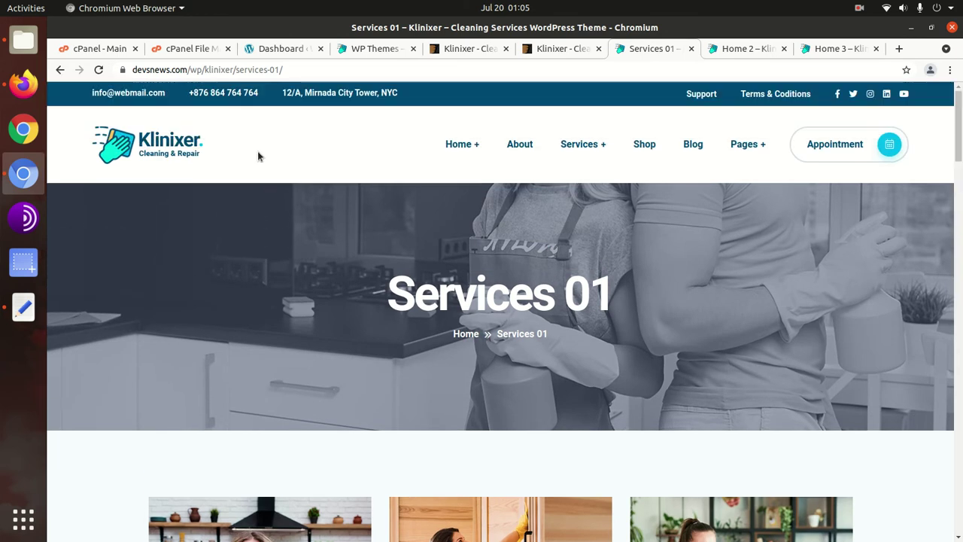
left_click(184, 150)
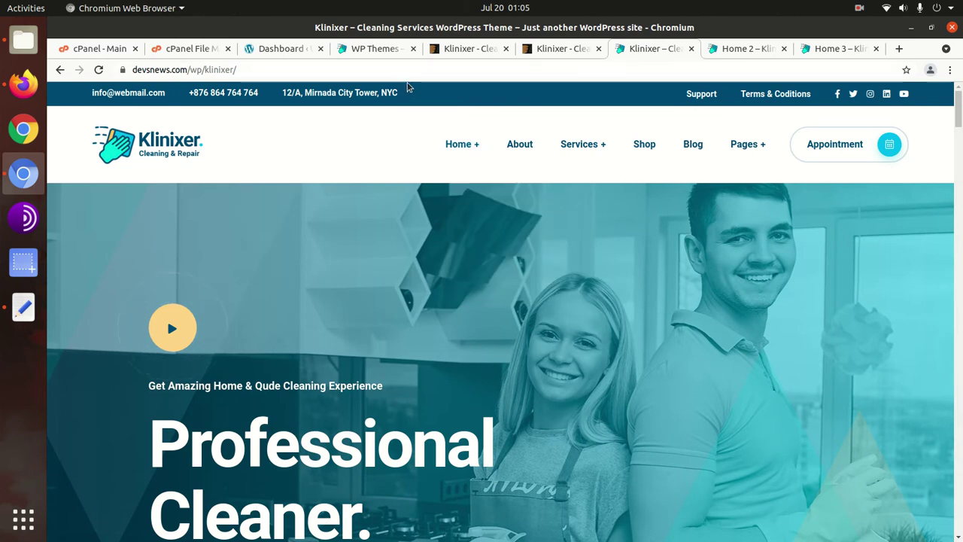
scroll(437, 239, "down", 2)
scroll(437, 239, "down", 2)
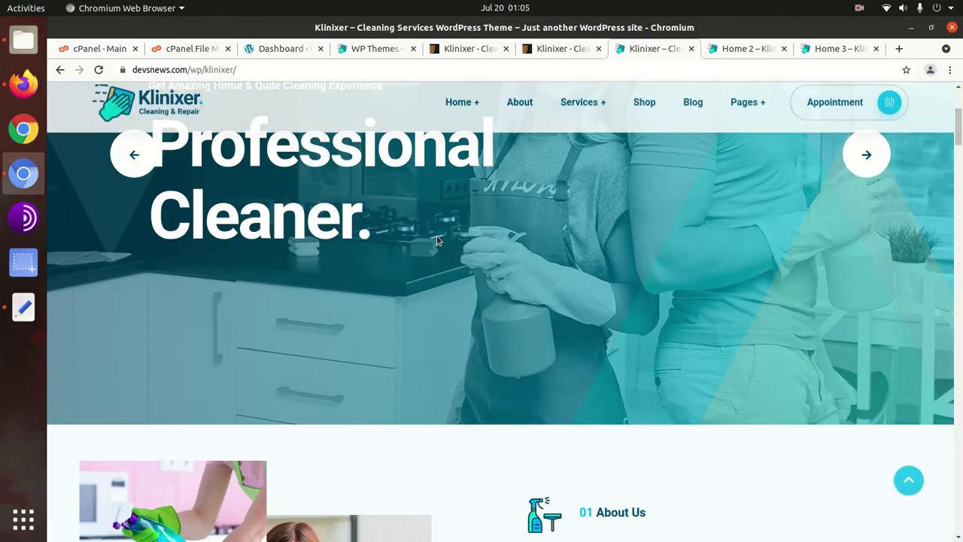
scroll(437, 239, "up", 4)
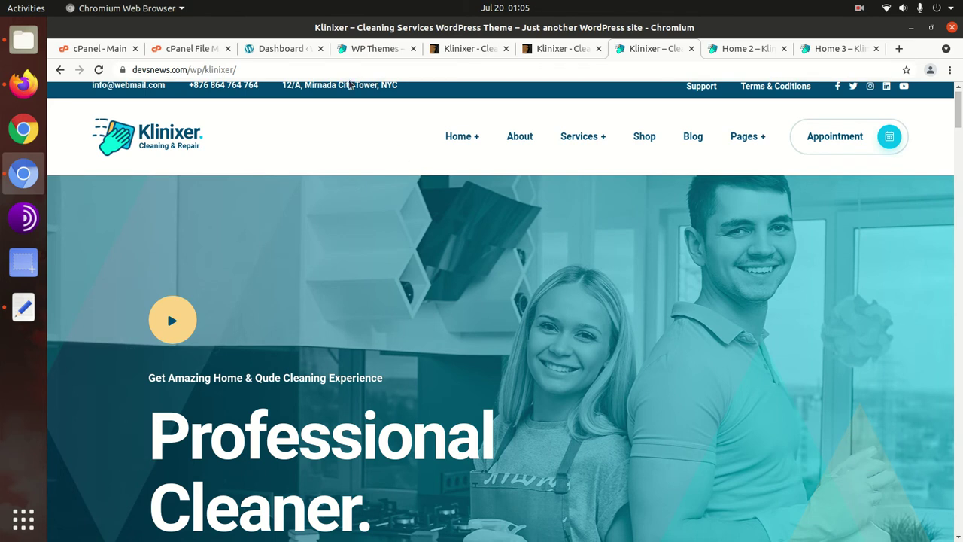
left_click(356, 48)
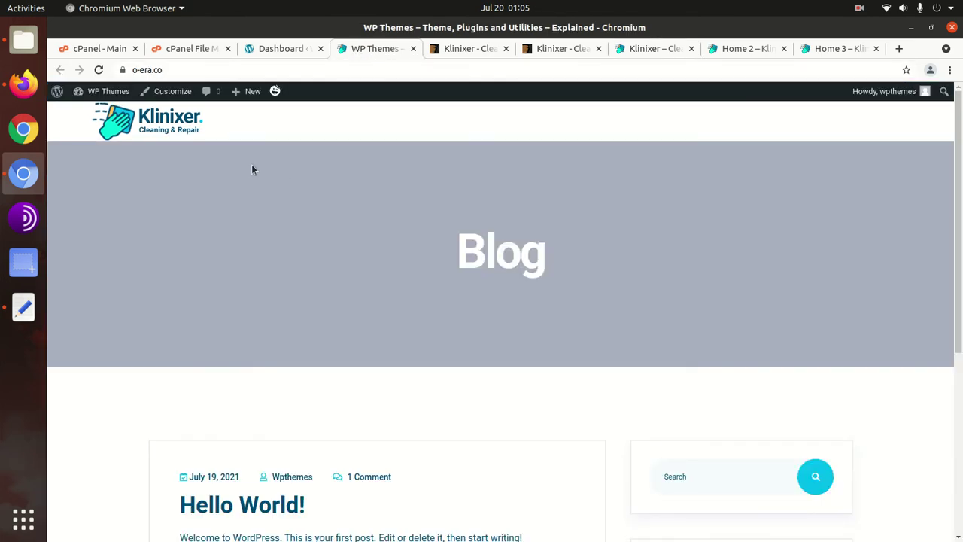
- Return to the WordPress dashboard, open the theme's demo data import page and look through the available home page demos
left_click(277, 50)
mouse_move(113, 185)
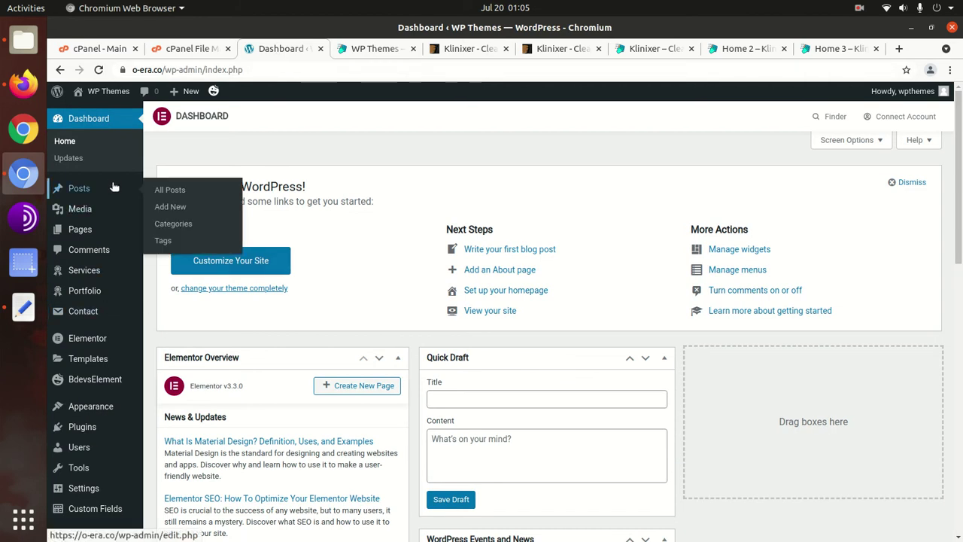
scroll(128, 316, "down", 1)
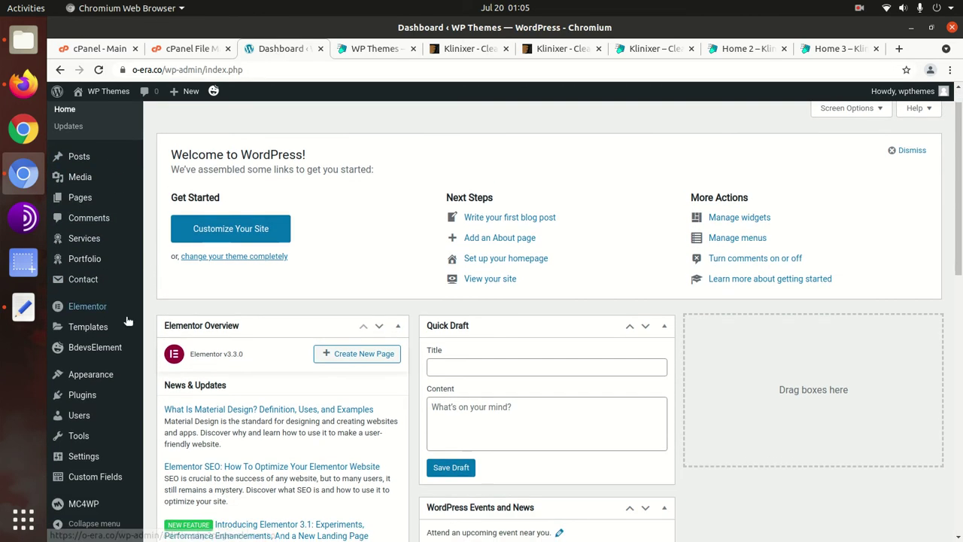
mouse_move(101, 379)
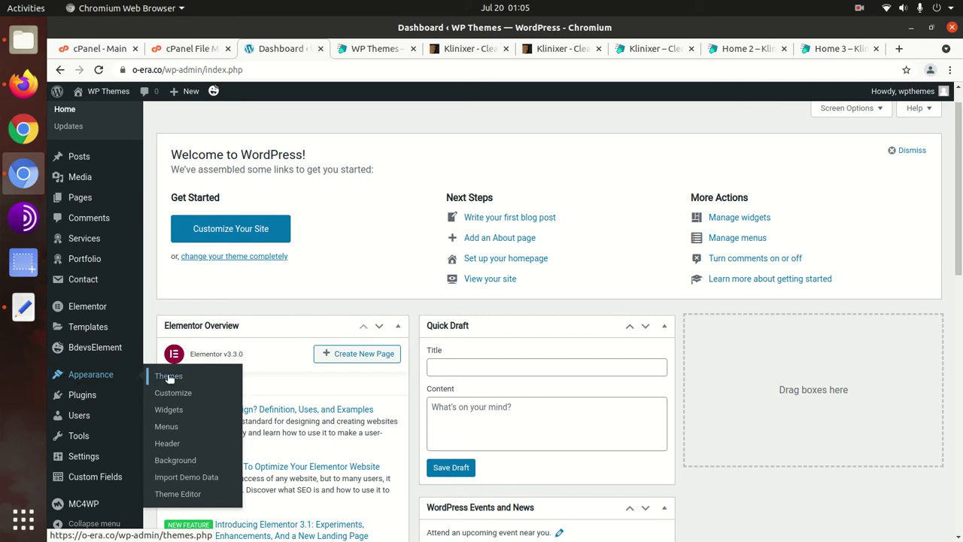
left_click(173, 482)
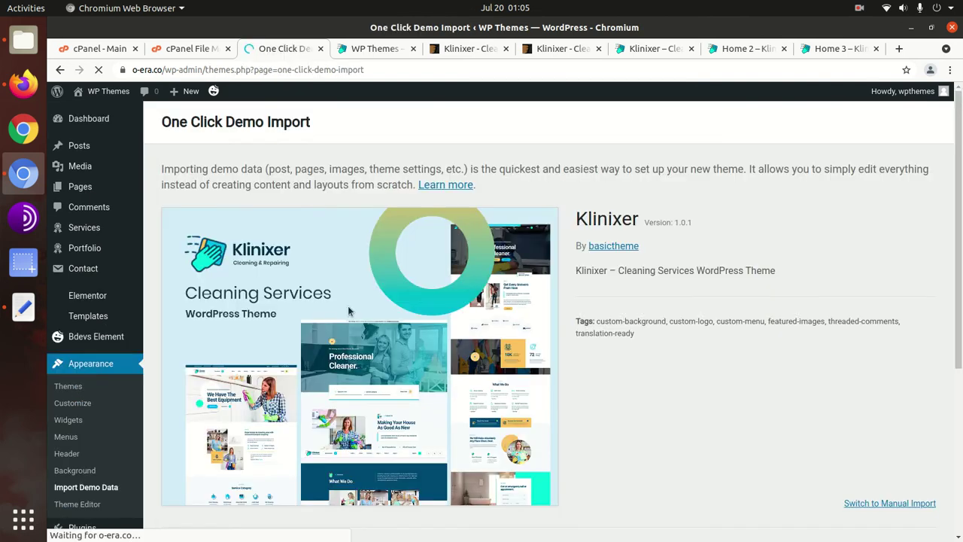
scroll(323, 298, "down", 3)
scroll(323, 298, "down", 5)
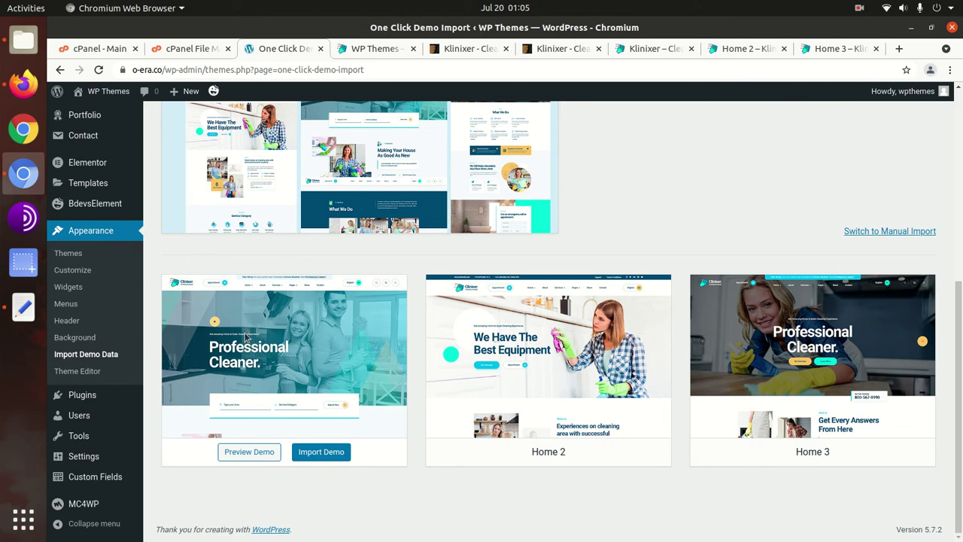
- Import the Home 1 demo, leaving the suggested WPForms, All in One SEO and MonsterInsights plugins unselected
left_click(313, 453)
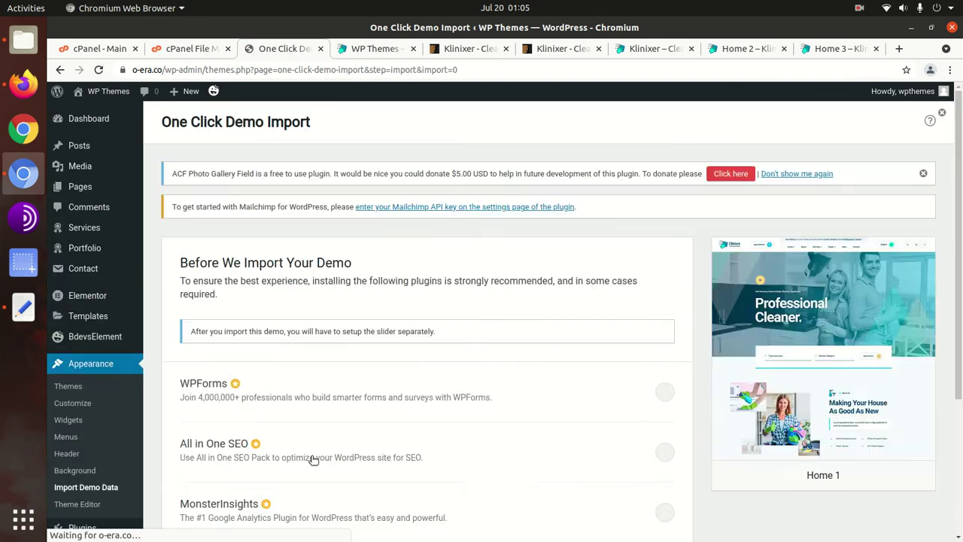
scroll(196, 304, "down", 4)
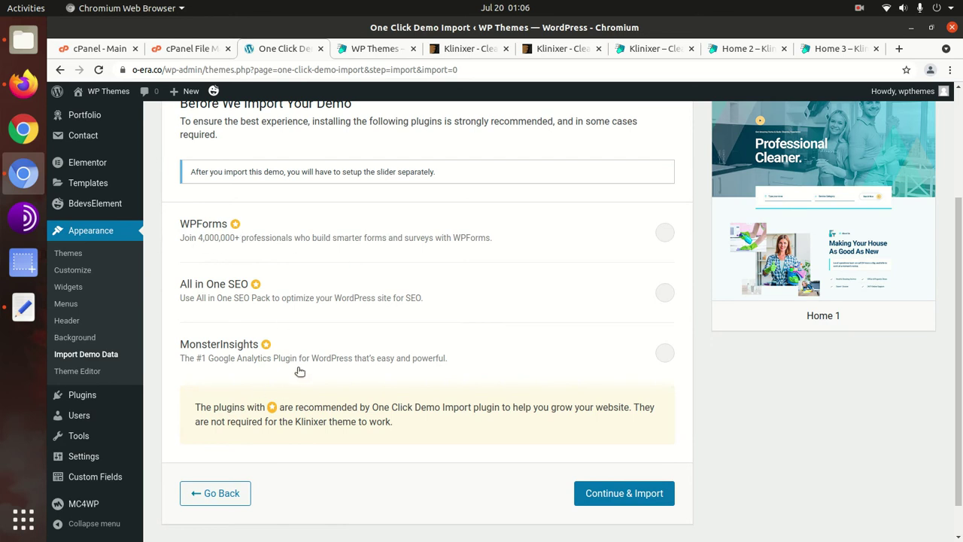
scroll(293, 369, "up", 3)
scroll(288, 317, "down", 2)
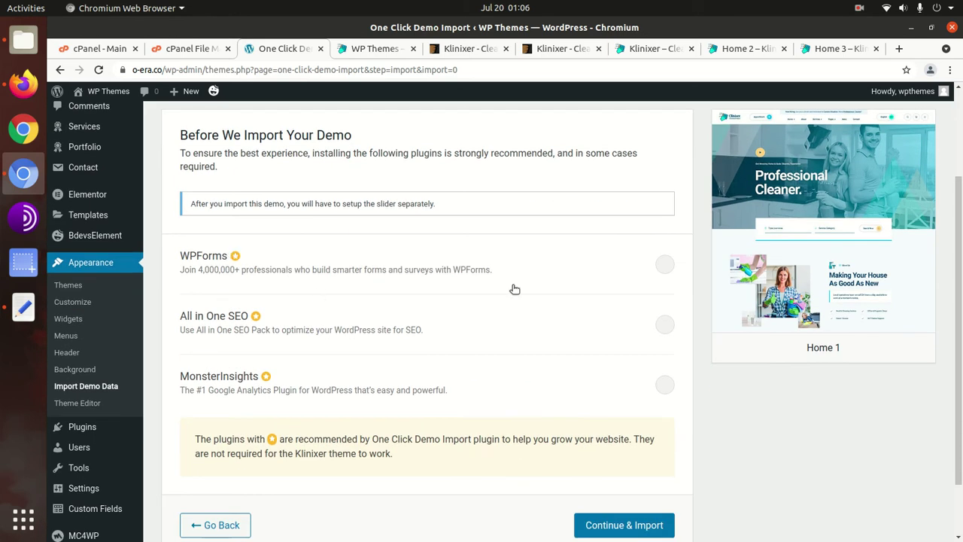
scroll(580, 294, "down", 2)
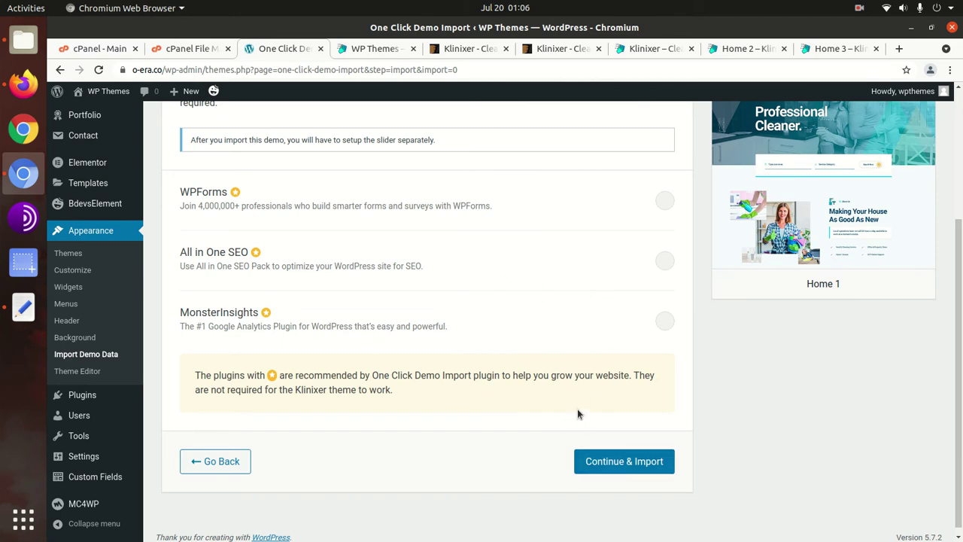
scroll(579, 412, "up", 3)
scroll(578, 413, "down", 3)
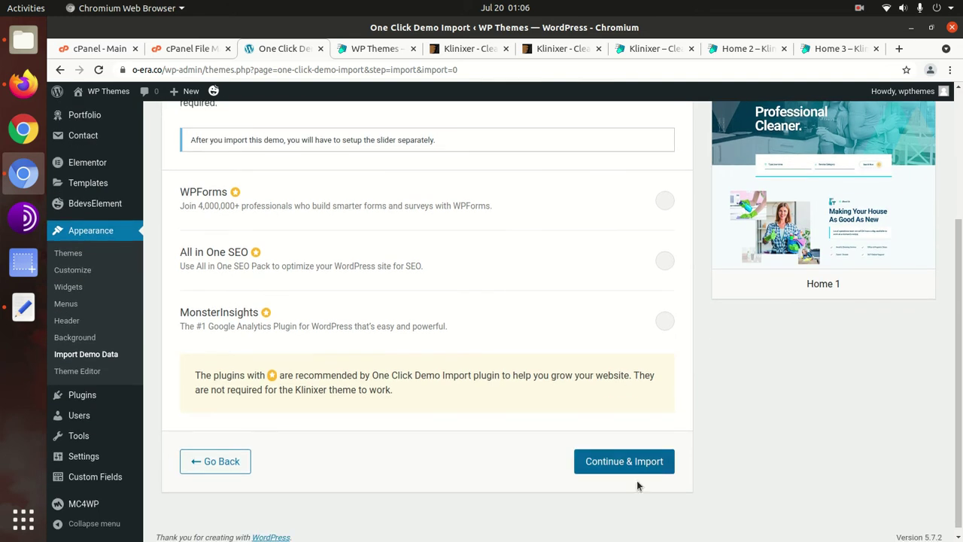
left_click(622, 462)
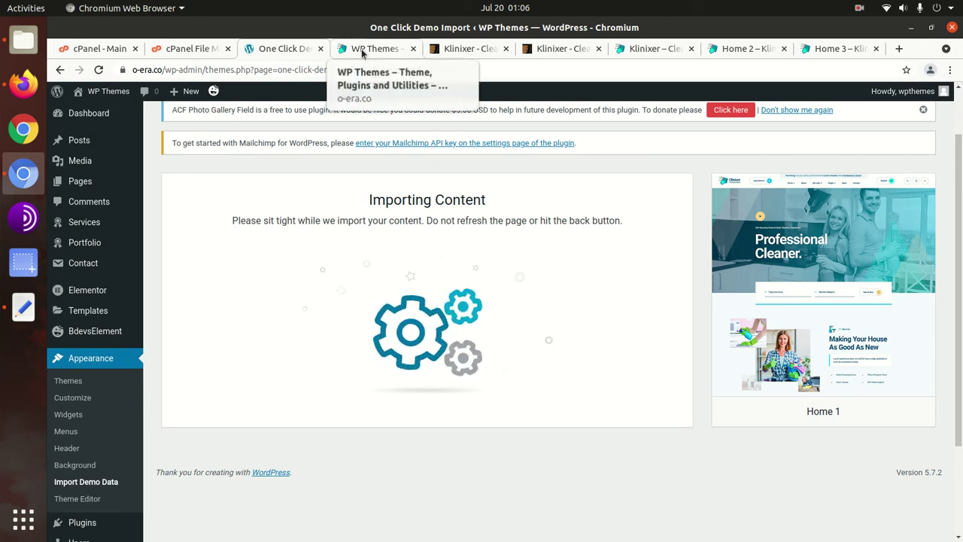
left_click(363, 50)
left_click(472, 51)
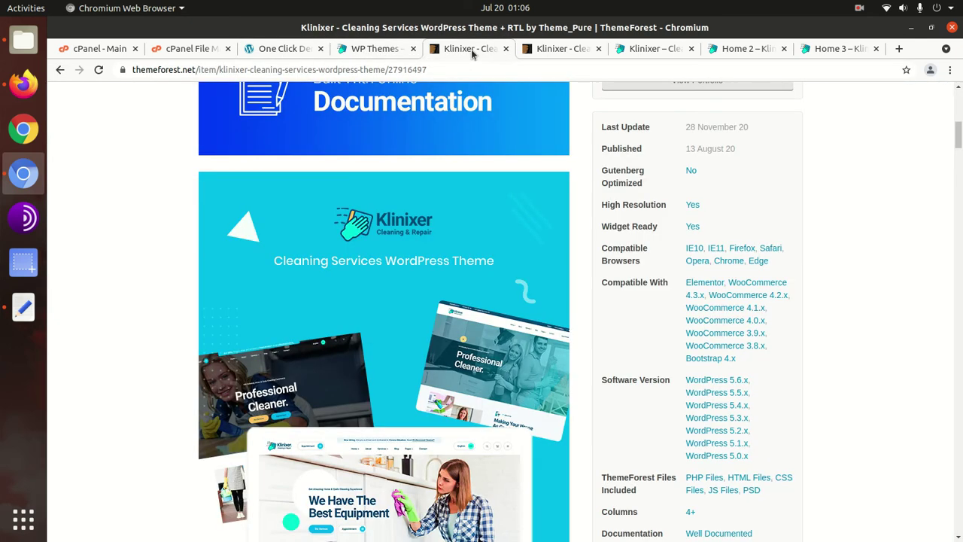
left_click(563, 49)
left_click(655, 50)
left_click(732, 50)
left_click(834, 50)
left_click(746, 50)
left_click(659, 52)
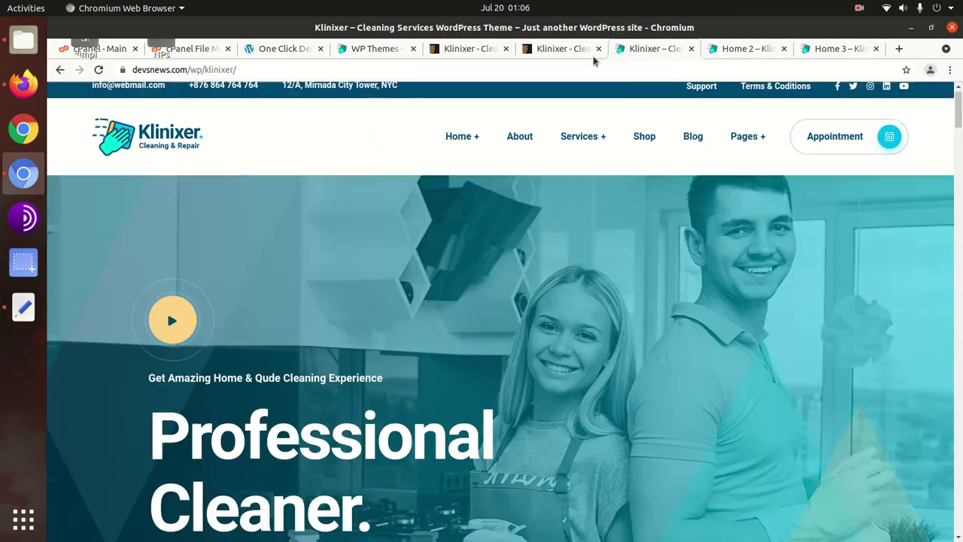
left_click(566, 50)
left_click(460, 51)
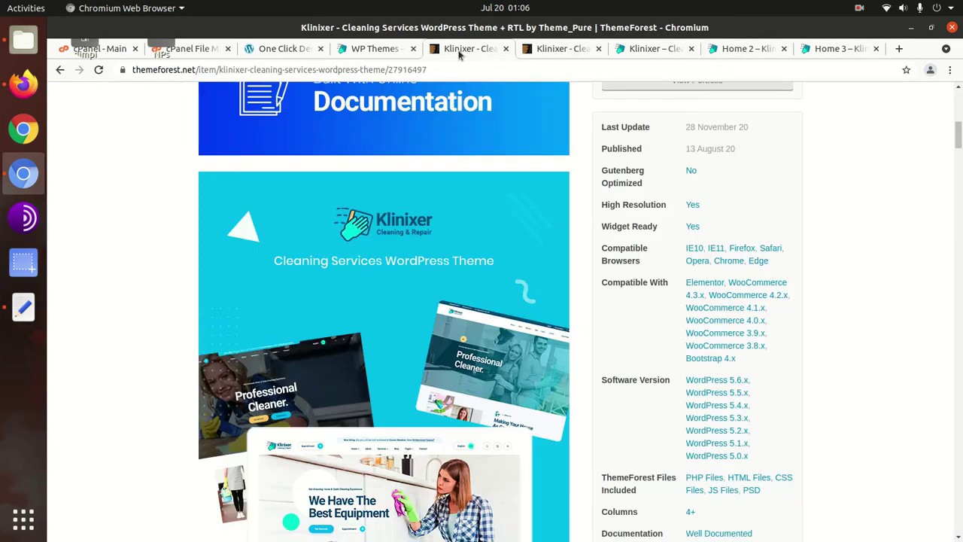
left_click(379, 49)
- Return to the demo import page and read through the warnings about items that were not imported
left_click(300, 49)
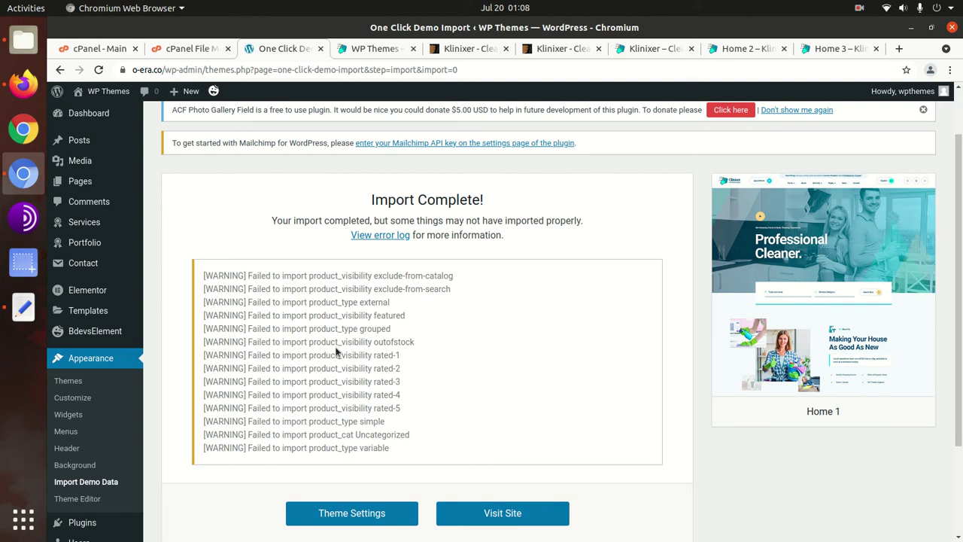
scroll(350, 344, "down", 1)
left_click_drag(283, 295, 317, 296)
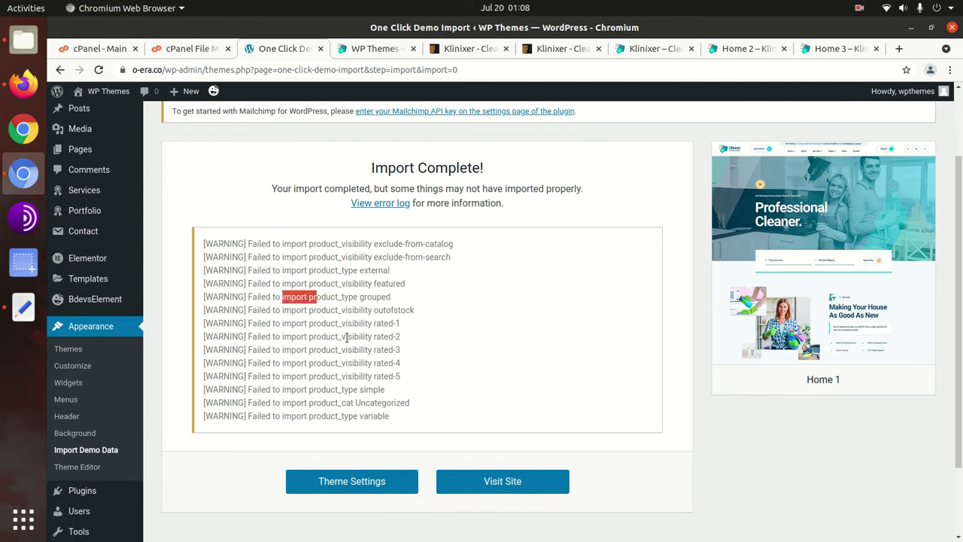
mouse_move(313, 335)
left_mouse_down()
mouse_move(364, 333)
mouse_move(292, 350)
mouse_move(308, 337)
left_mouse_up()
left_click_drag(418, 427, 228, 245)
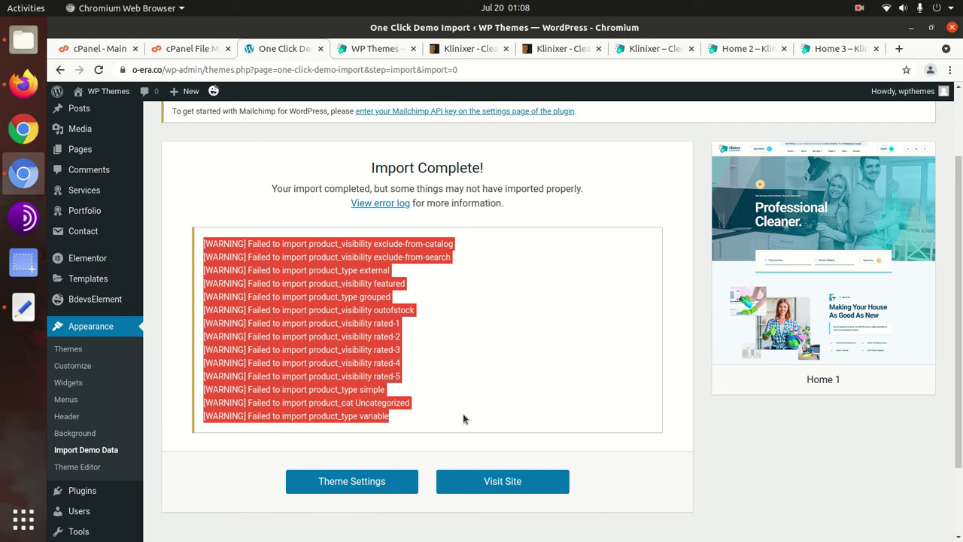
- Visit the site from the import page and look over its home page sections and the home style options in its navigation
left_click(489, 480)
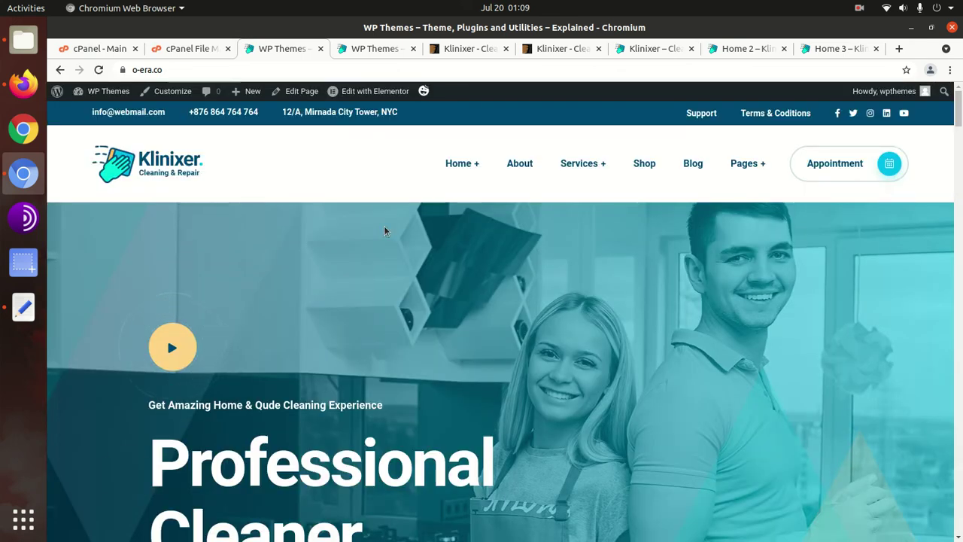
mouse_move(387, 283)
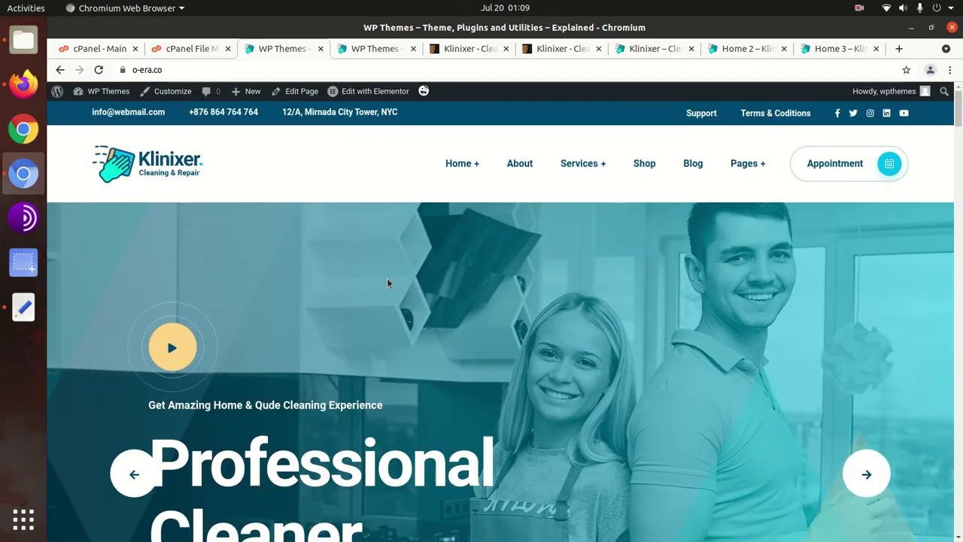
scroll(387, 283, "down", 2)
scroll(387, 283, "down", 1)
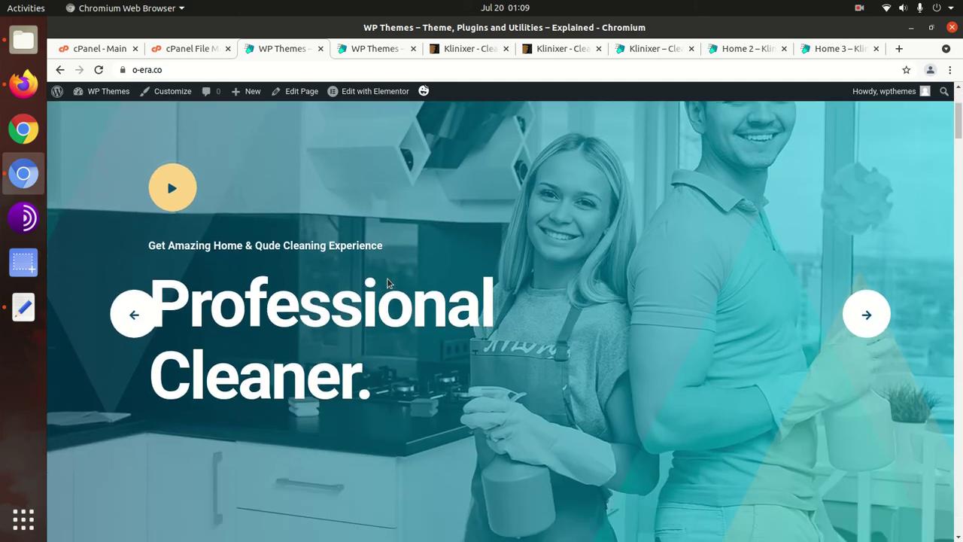
scroll(387, 283, "down", 4)
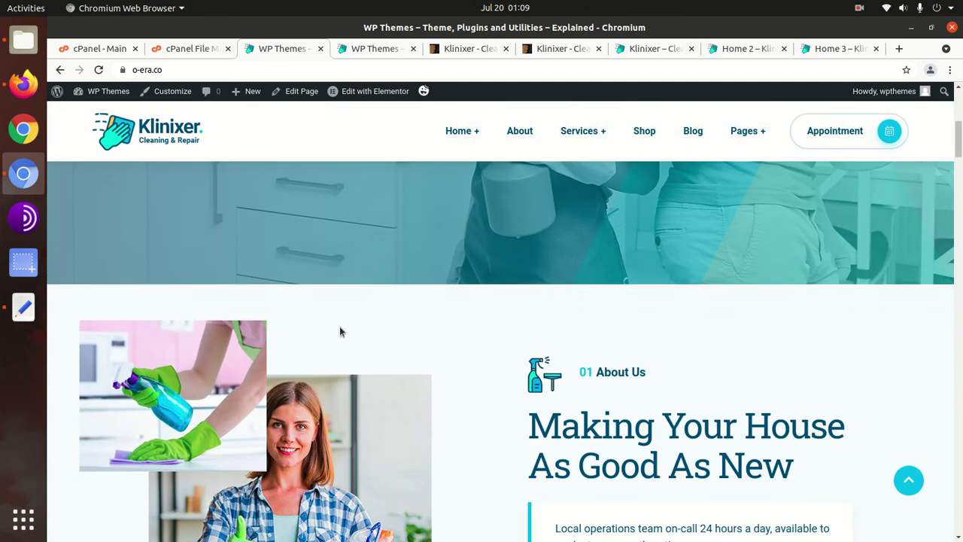
scroll(339, 329, "down", 2)
scroll(319, 276, "down", 5)
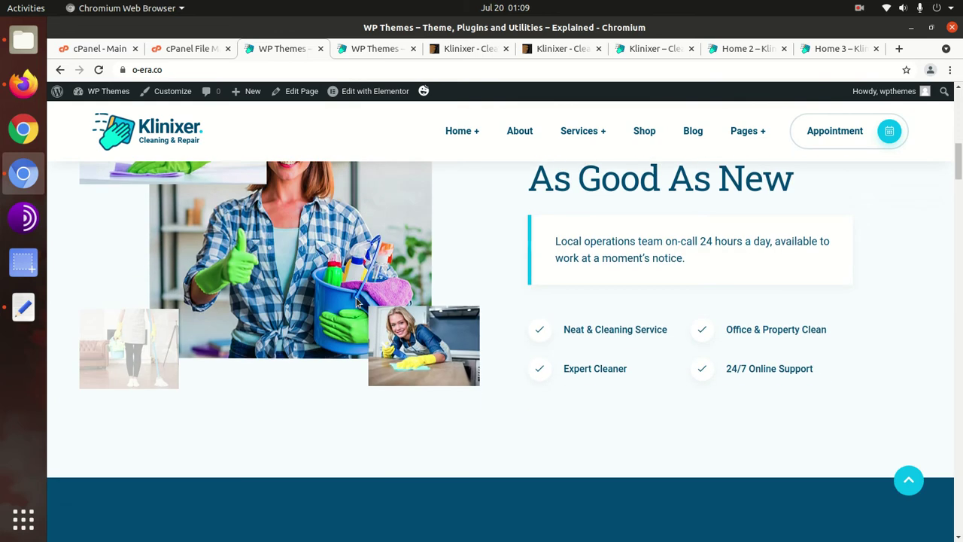
scroll(357, 302, "down", 5)
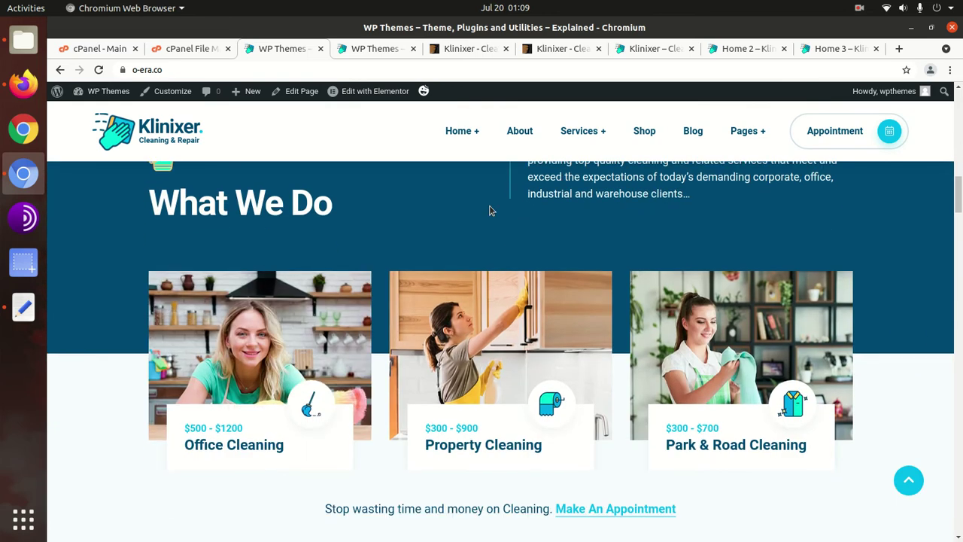
mouse_move(475, 132)
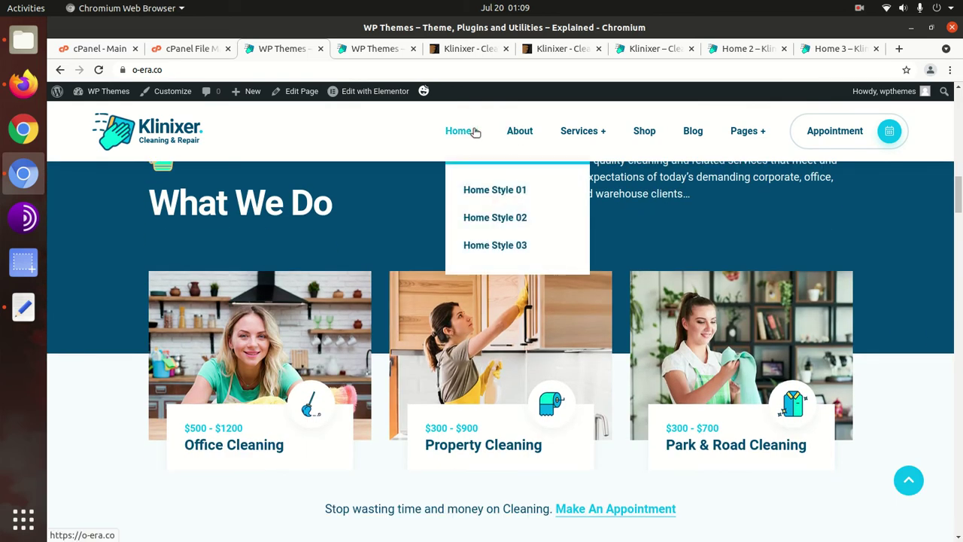
- Open the site's About page and look over its banner and content
left_click(519, 132)
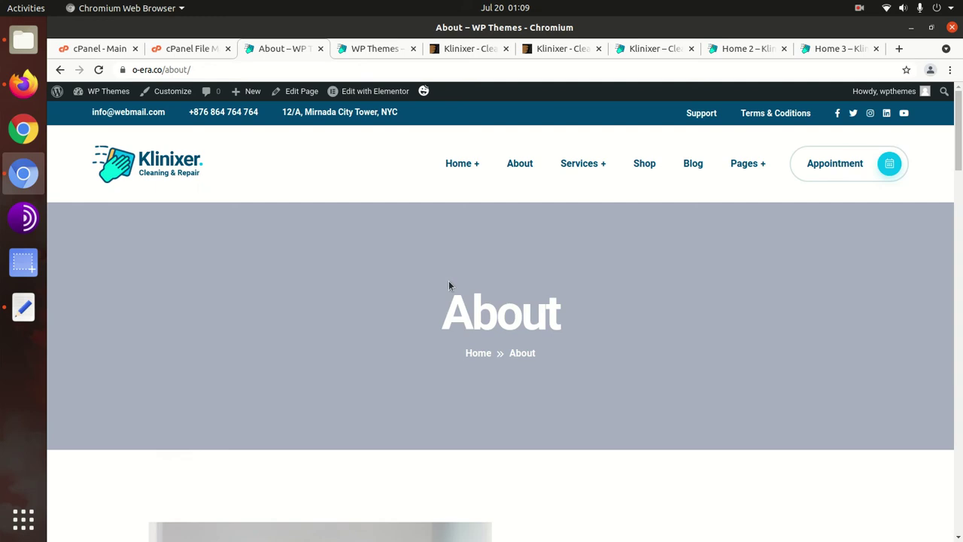
scroll(456, 309, "down", 3)
scroll(450, 323, "down", 2)
- Open the site's Services page, look through its banner and service cards, and switch to the theme's live demo for comparison
mouse_move(590, 131)
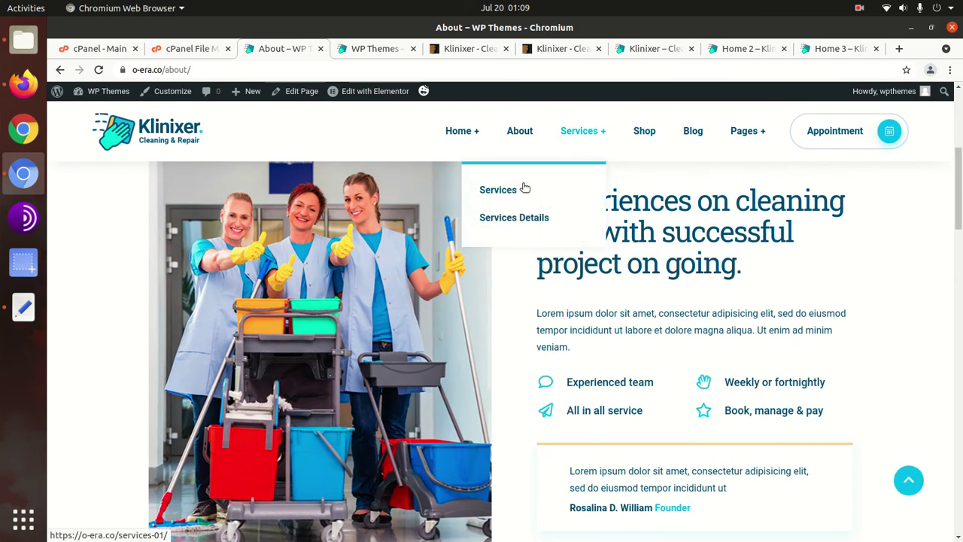
left_click(498, 191)
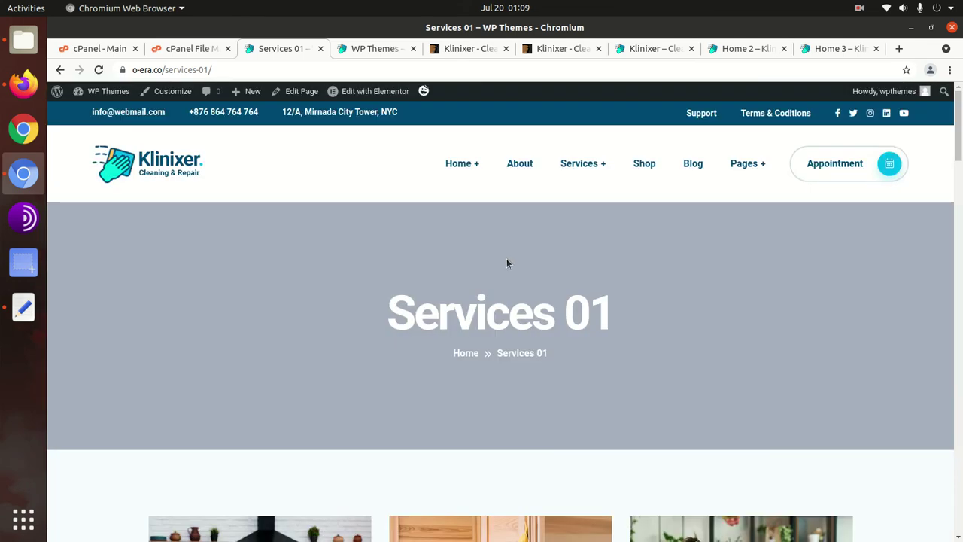
scroll(516, 296, "down", 6)
scroll(521, 295, "up", 3)
scroll(520, 295, "up", 3)
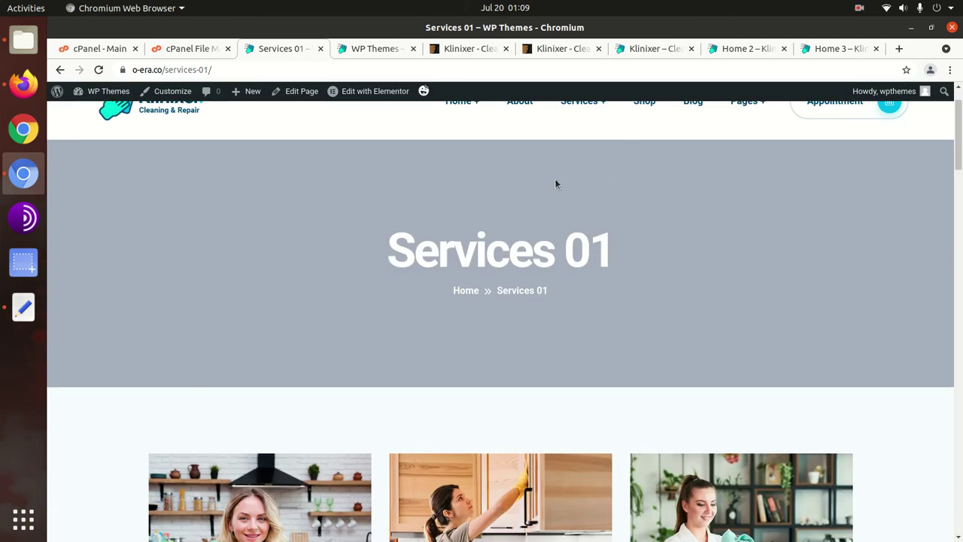
scroll(598, 241, "up", 2)
left_click(647, 47)
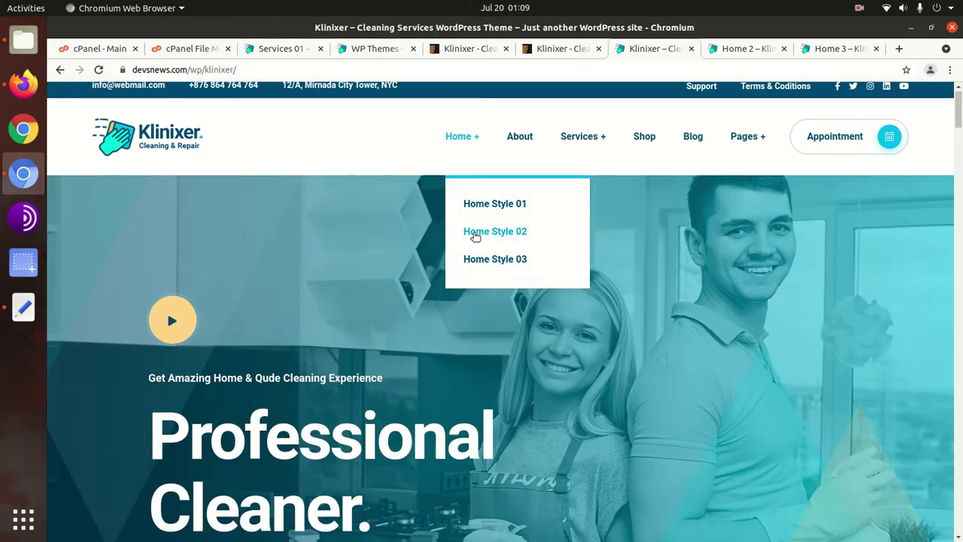
- Switch back from the live demo to the installed site and load its home page
scroll(476, 113, "up", 1)
left_click(369, 48)
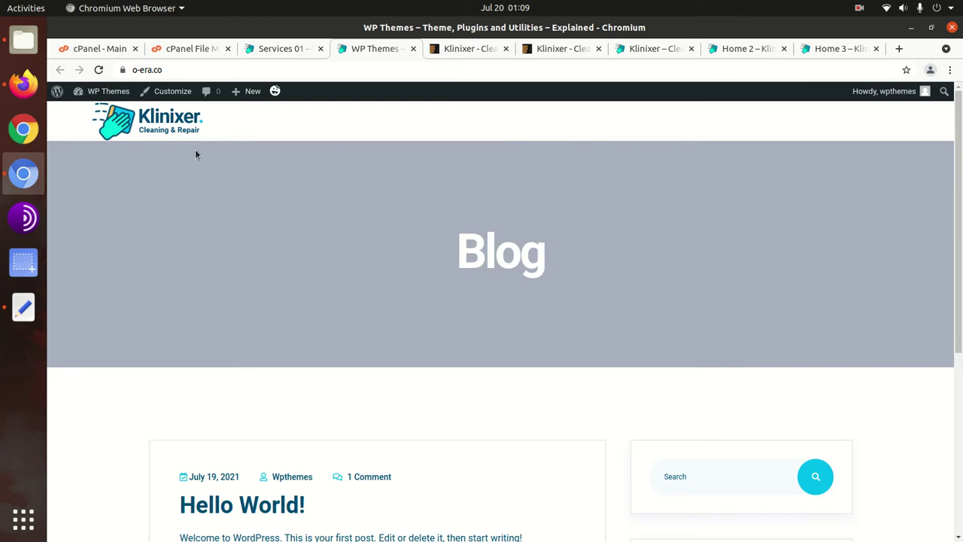
left_click(167, 131)
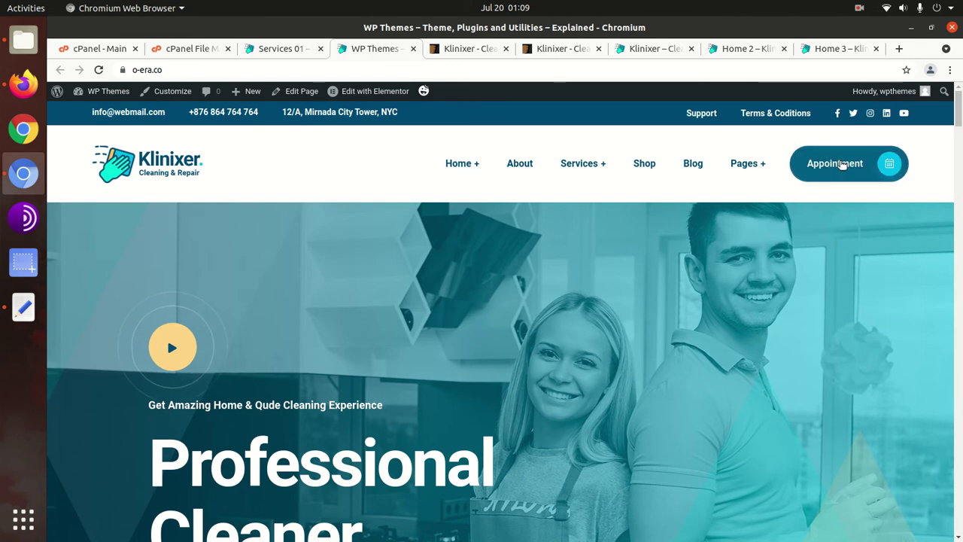
- Open the header's Appointment link, look over the page it leads to, and return to the home page
left_click(842, 165)
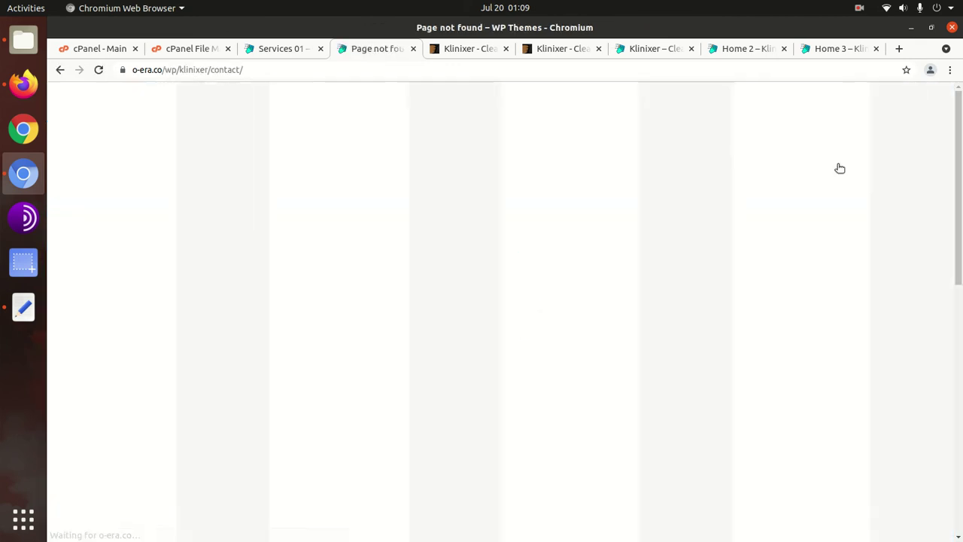
scroll(476, 338, "down", 3)
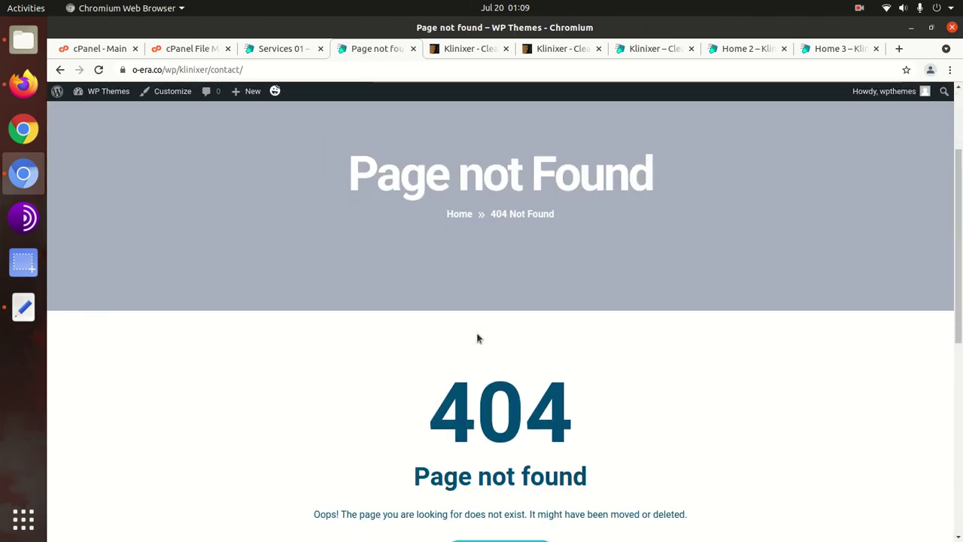
scroll(476, 338, "down", 5)
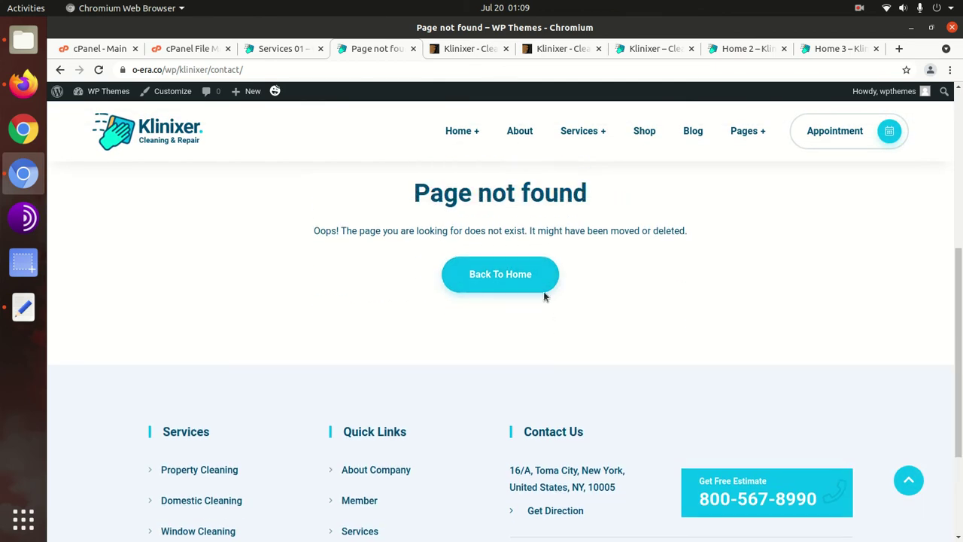
scroll(546, 295, "up", 5)
scroll(514, 257, "up", 2)
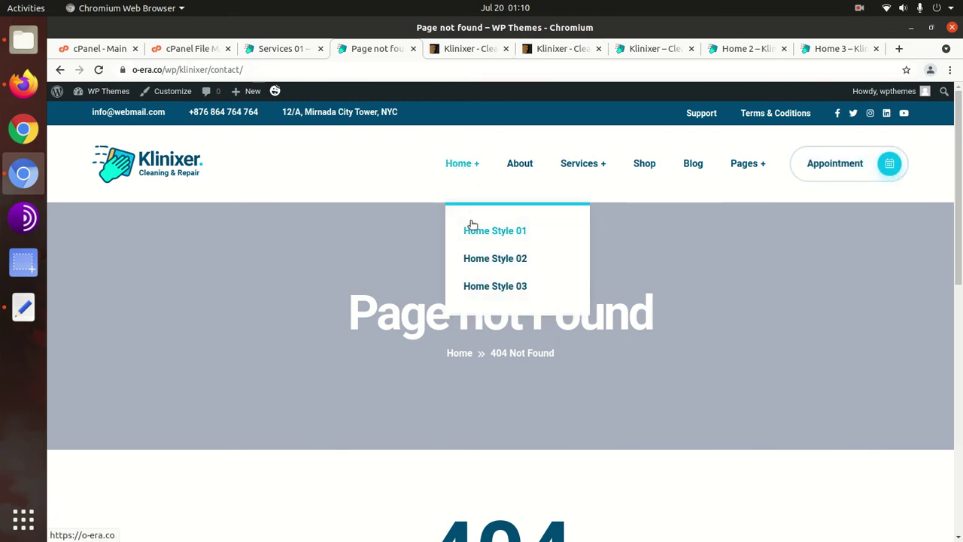
left_click(169, 166)
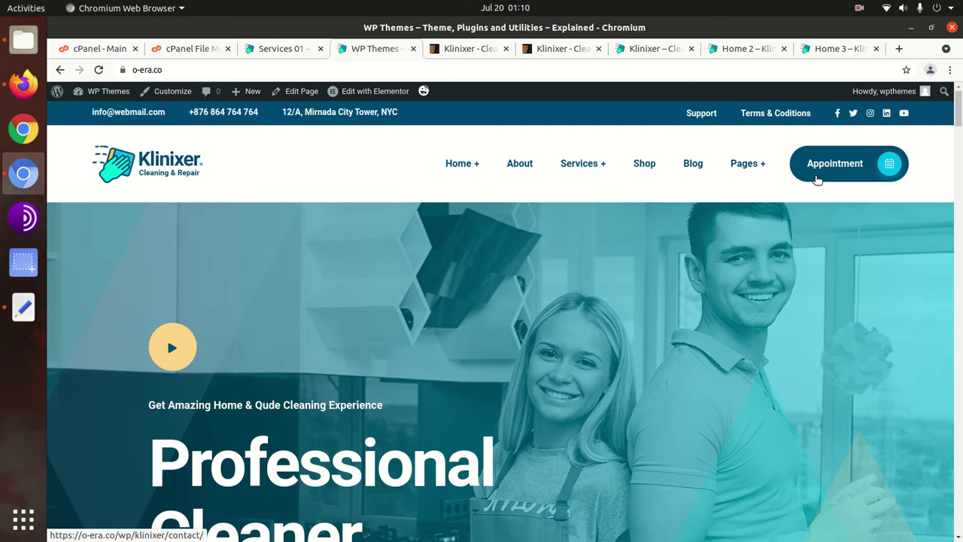
mouse_move(744, 168)
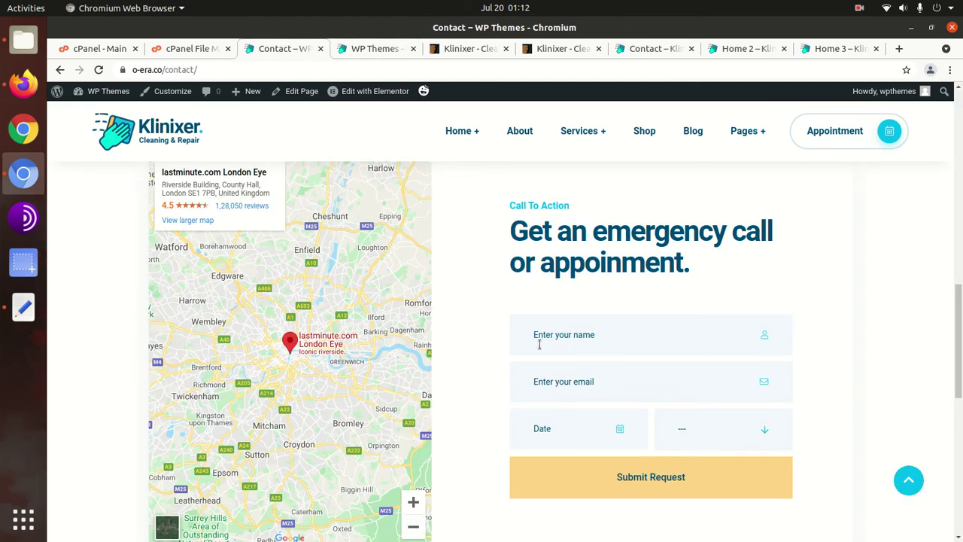
- Check the Contact page's address, appointment form fields and subject options, then go back to the home page
left_click(204, 70)
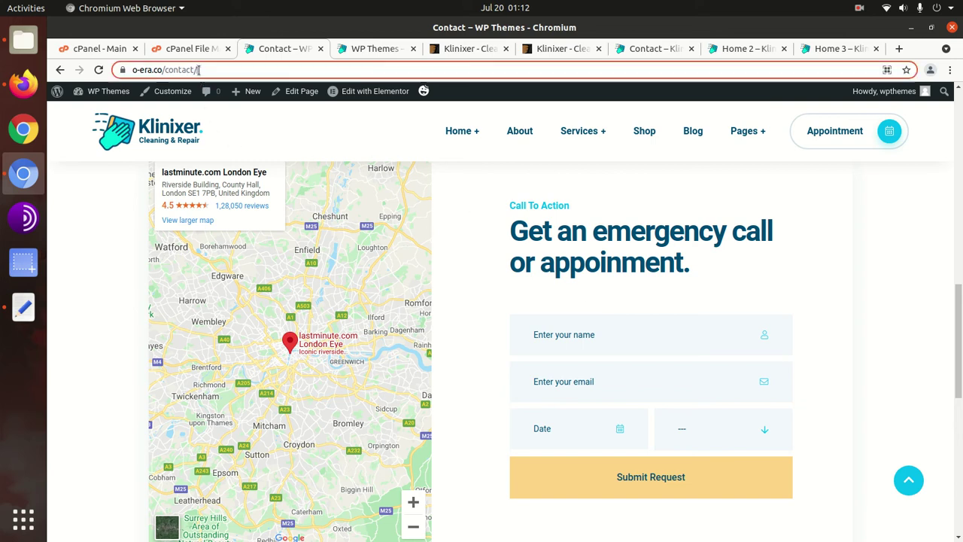
left_click_drag(170, 67, 168, 68)
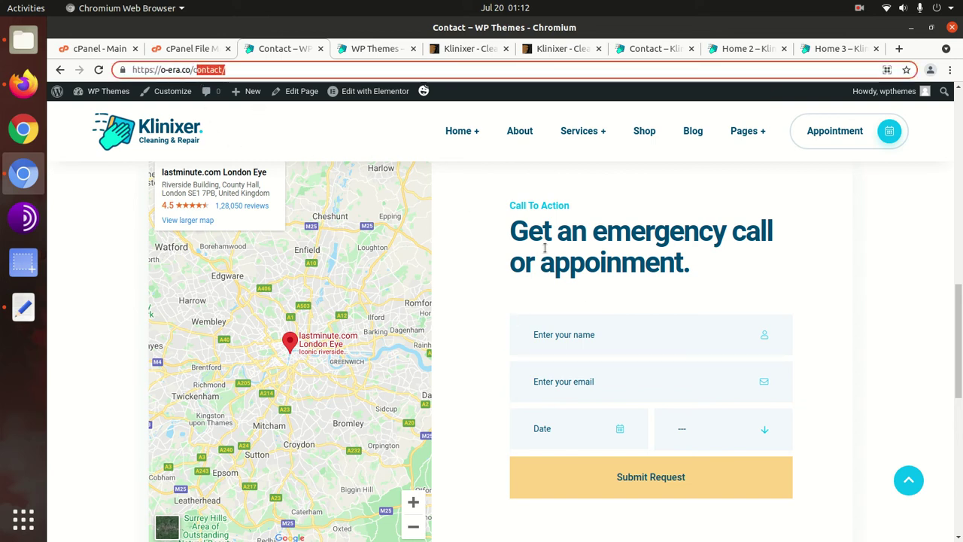
left_click(596, 338)
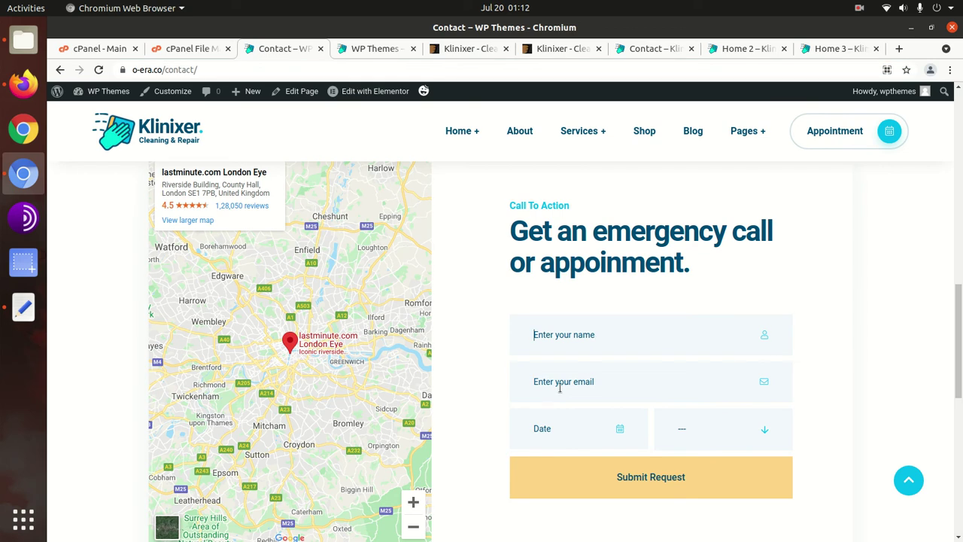
left_click(697, 434)
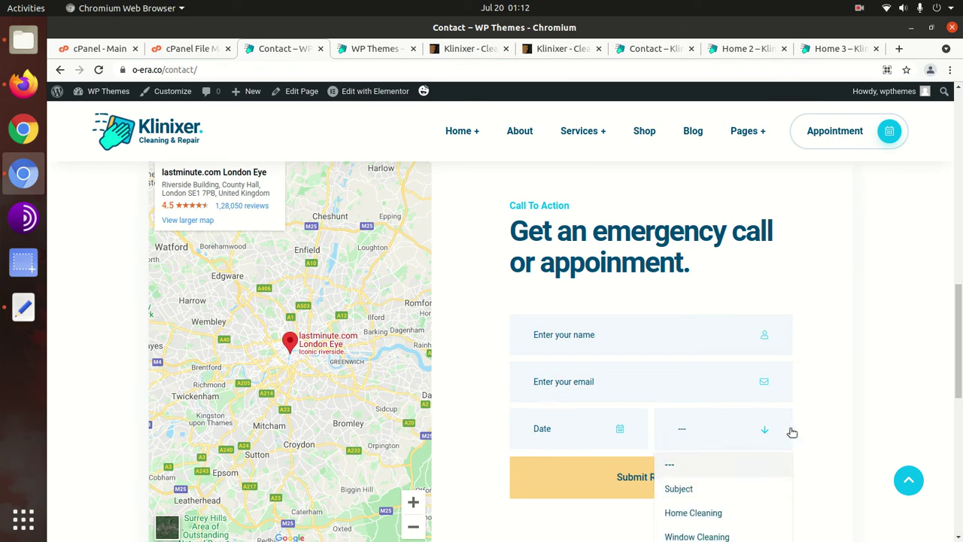
scroll(860, 366, "down", 2)
left_click(537, 442)
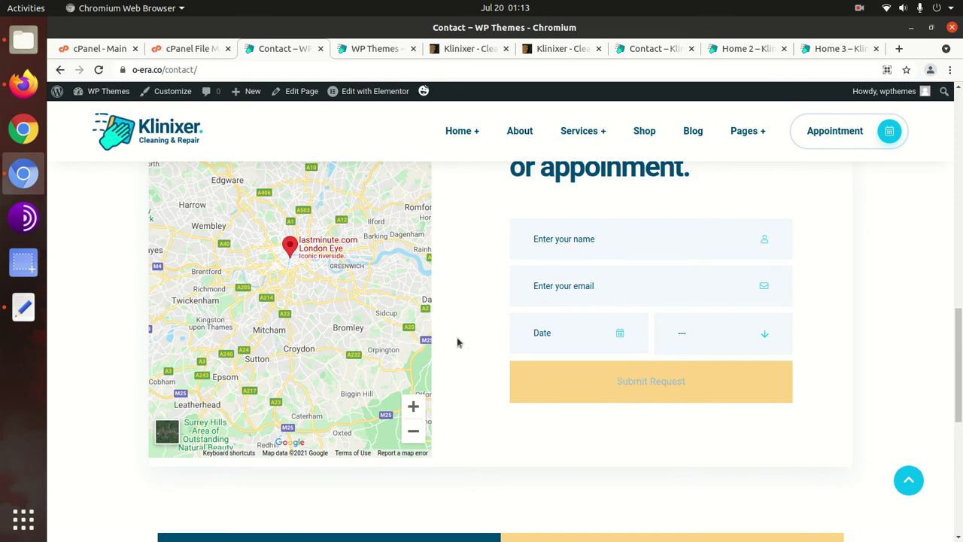
scroll(423, 389, "up", 5)
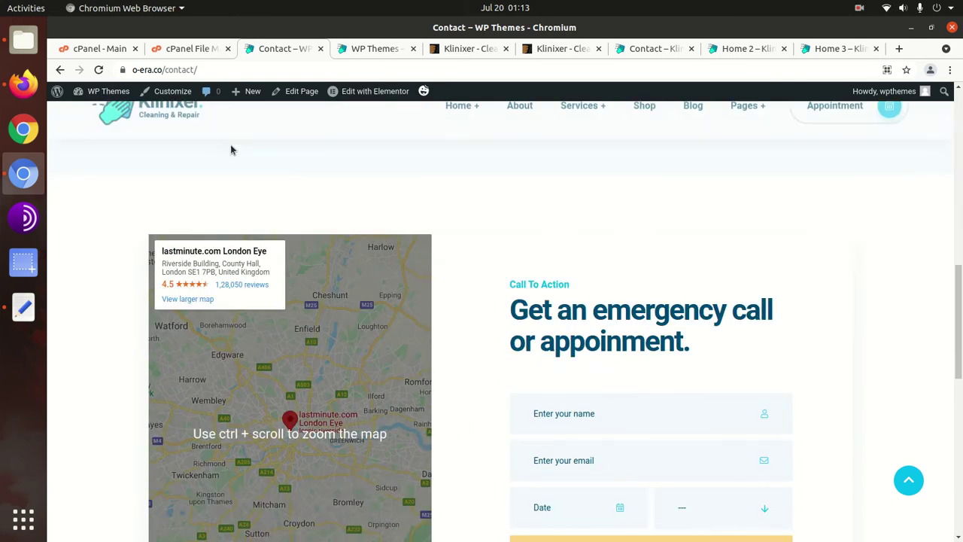
scroll(259, 222, "up", 5)
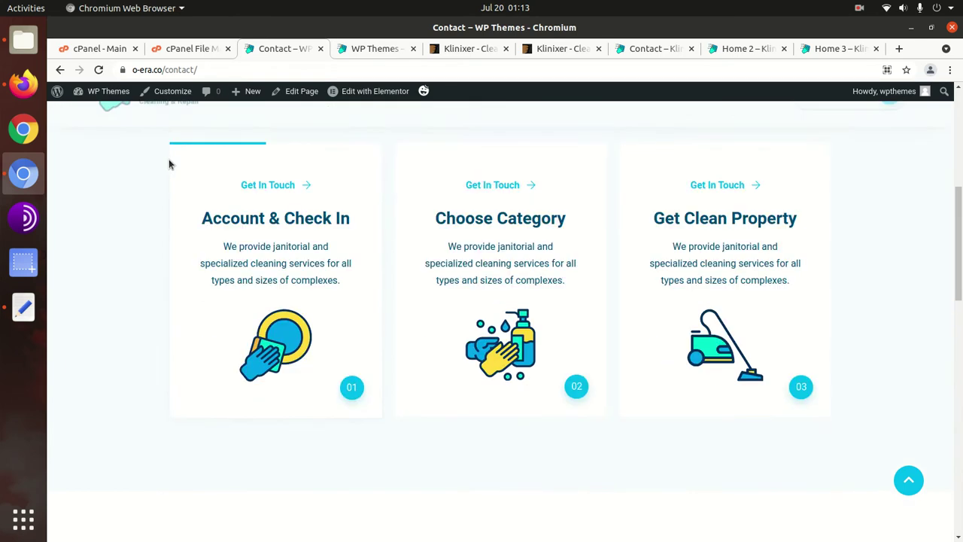
left_click(161, 130)
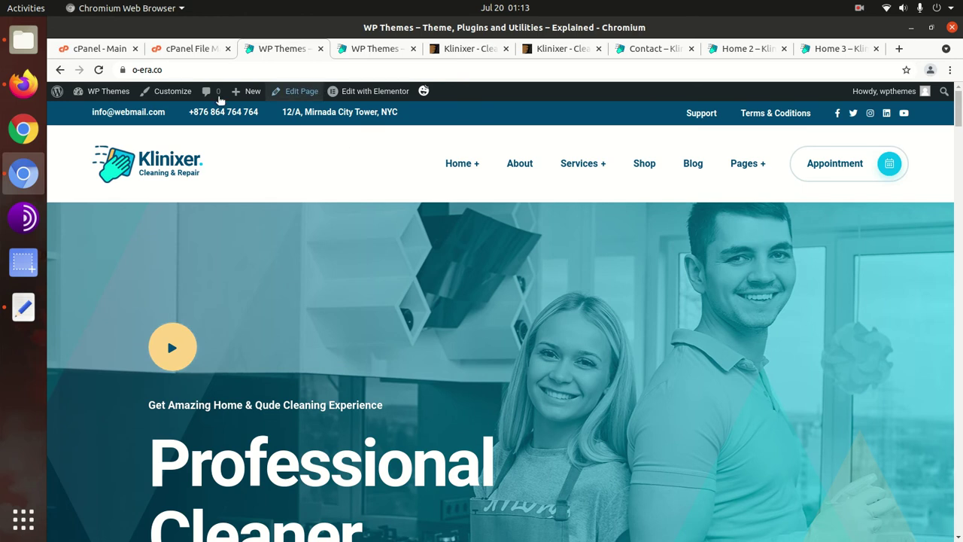
- Open the site's WordPress dashboard and close the duplicate tab of the site
mouse_move(105, 91)
left_click(103, 113)
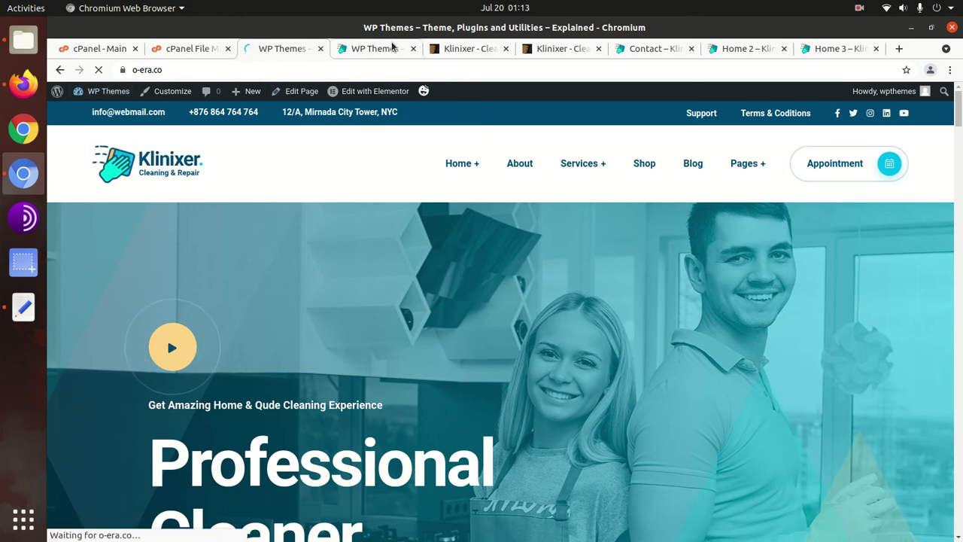
left_click(413, 48)
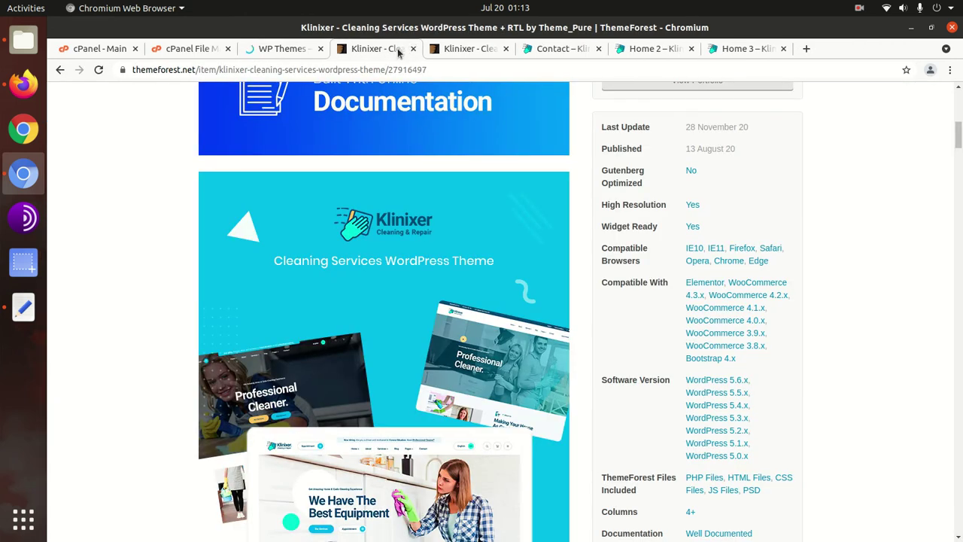
left_click(276, 52)
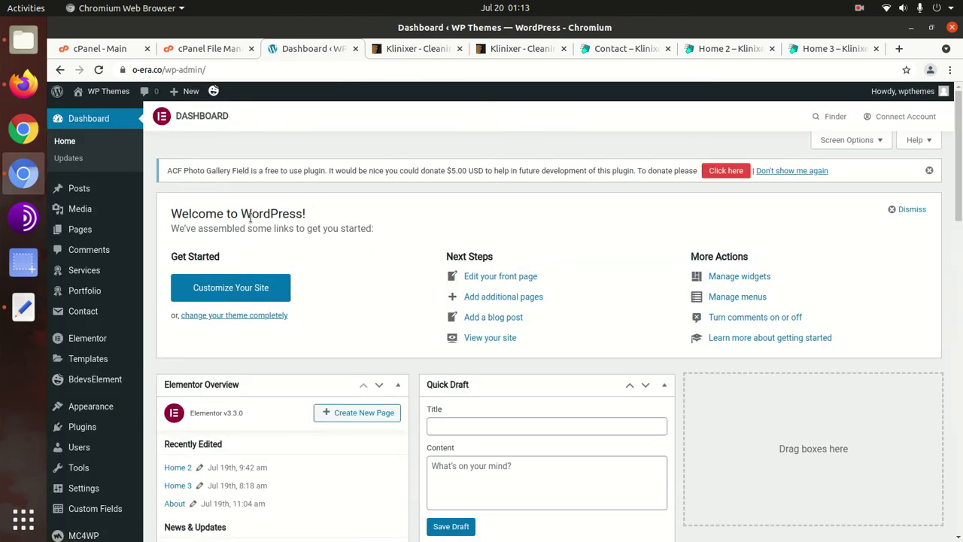
- Open the Services and Portfolio post lists from the dashboard in separate new tabs
scroll(244, 259, "down", 1)
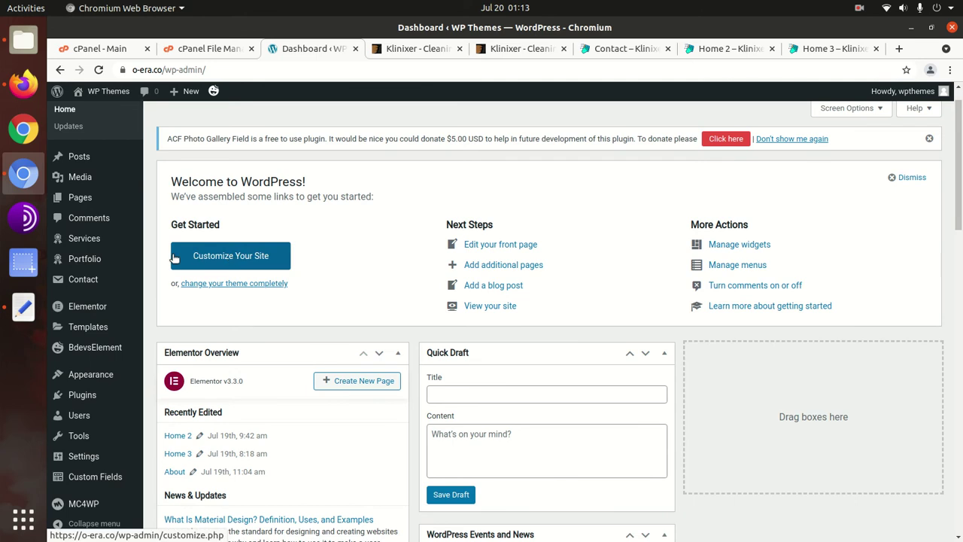
mouse_move(80, 243)
scroll(95, 233, "up", 1)
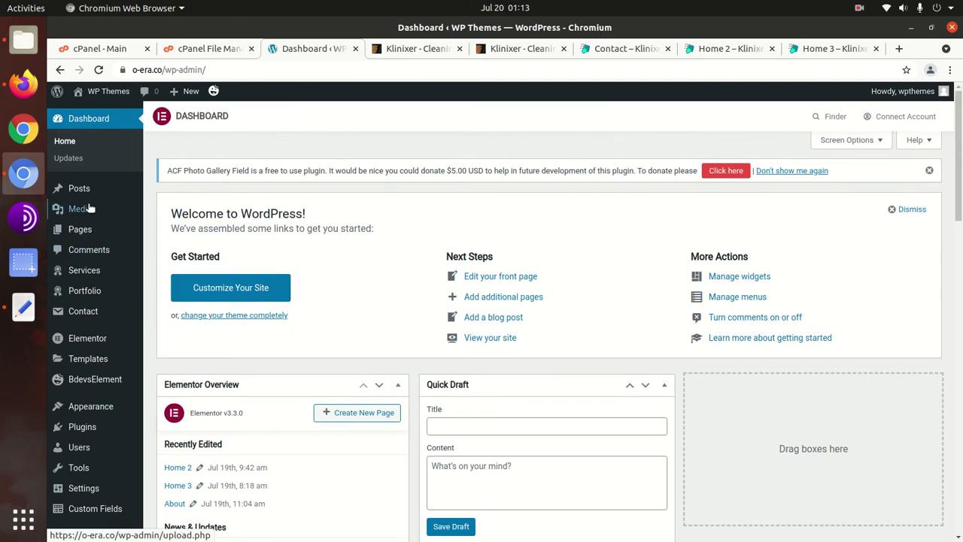
mouse_move(99, 273)
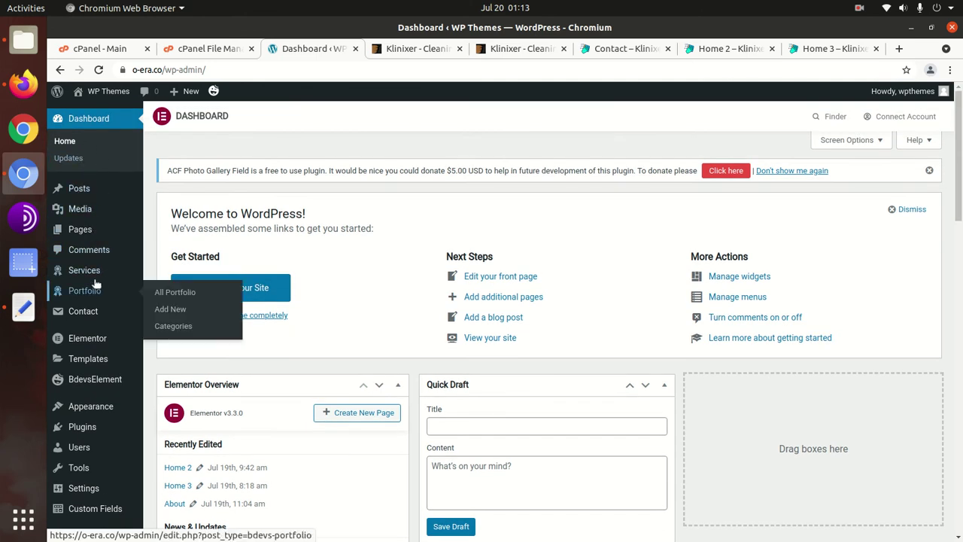
middle_click(186, 273)
mouse_move(98, 292)
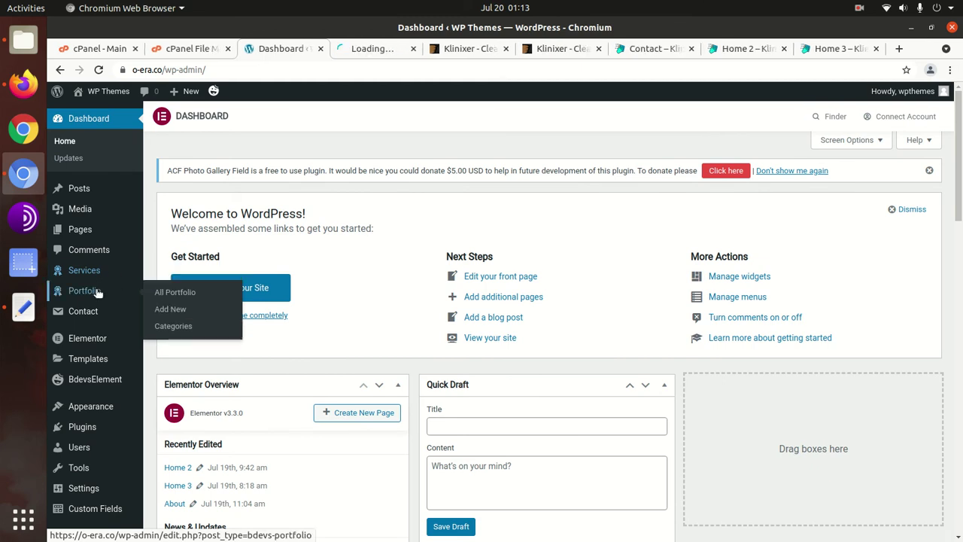
middle_click(160, 301)
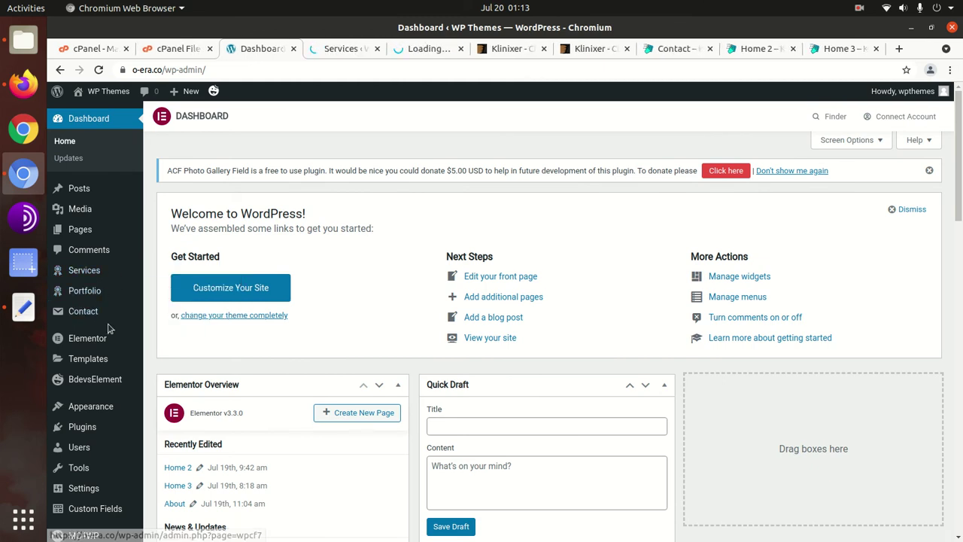
- Look through the remaining admin entries, including BdevsElement, Appearance, Plugins, Settings and MC4WP
scroll(105, 338, "down", 3)
mouse_move(105, 350)
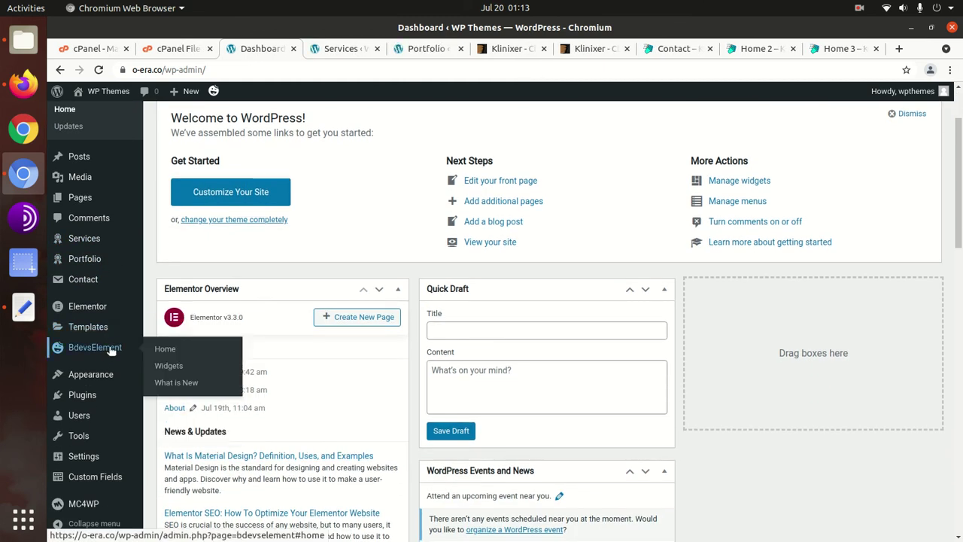
scroll(108, 357, "down", 3)
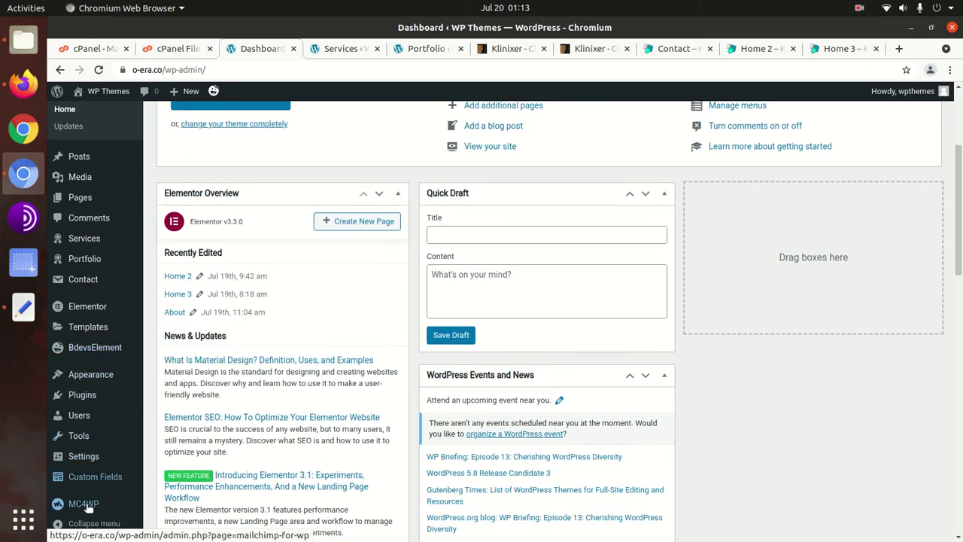
mouse_move(89, 468)
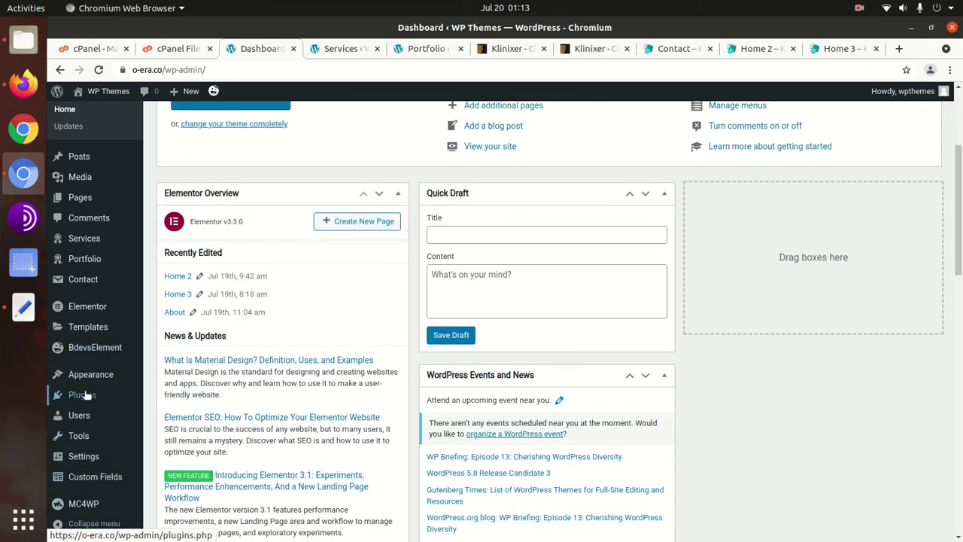
mouse_move(86, 386)
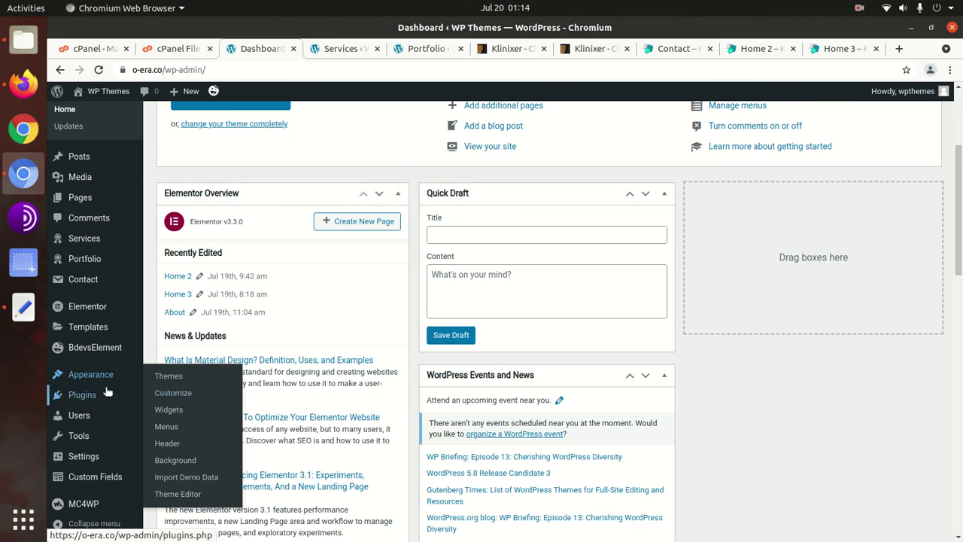
scroll(98, 405, "down", 1)
mouse_move(98, 405)
scroll(98, 405, "down", 2)
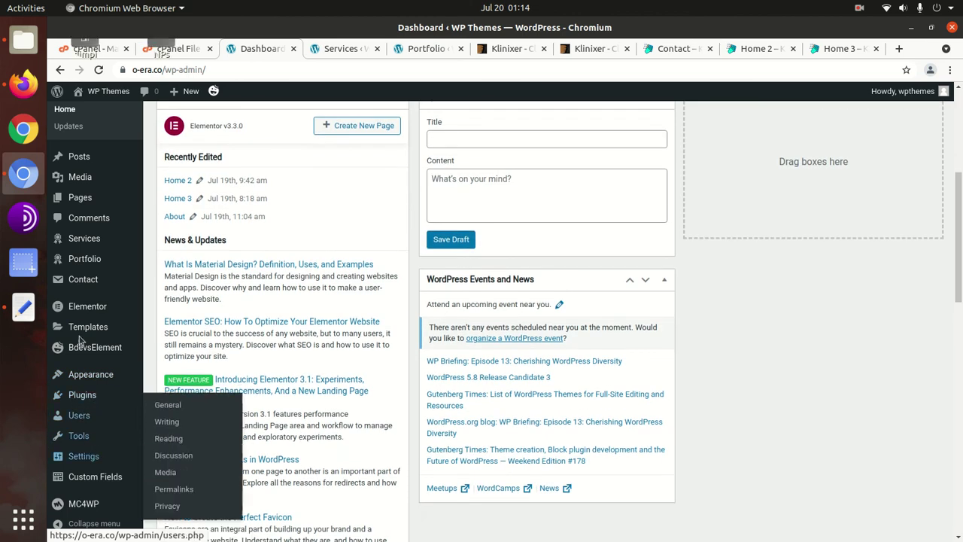
- Open the Road Cleaning service for editing from the Services list and read through its main content
left_click(336, 50)
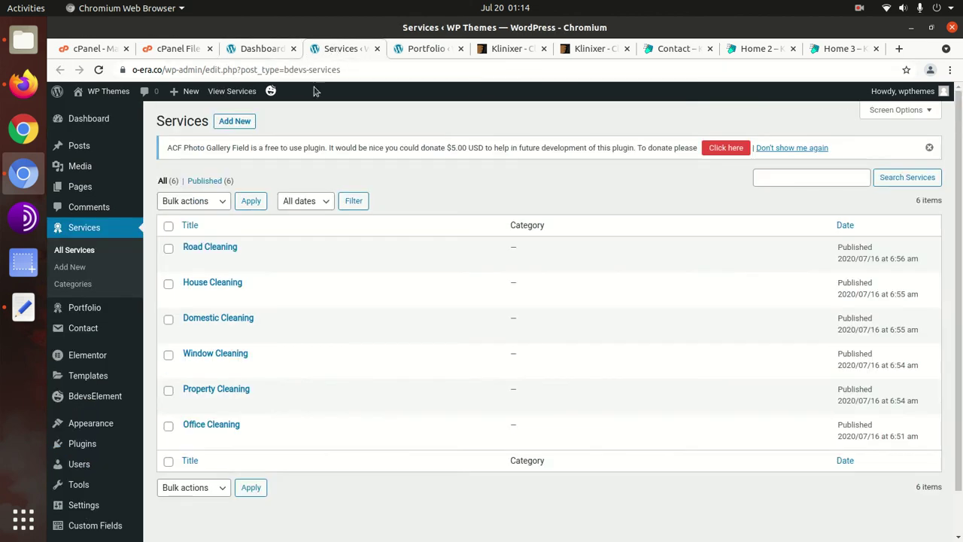
left_click(189, 263)
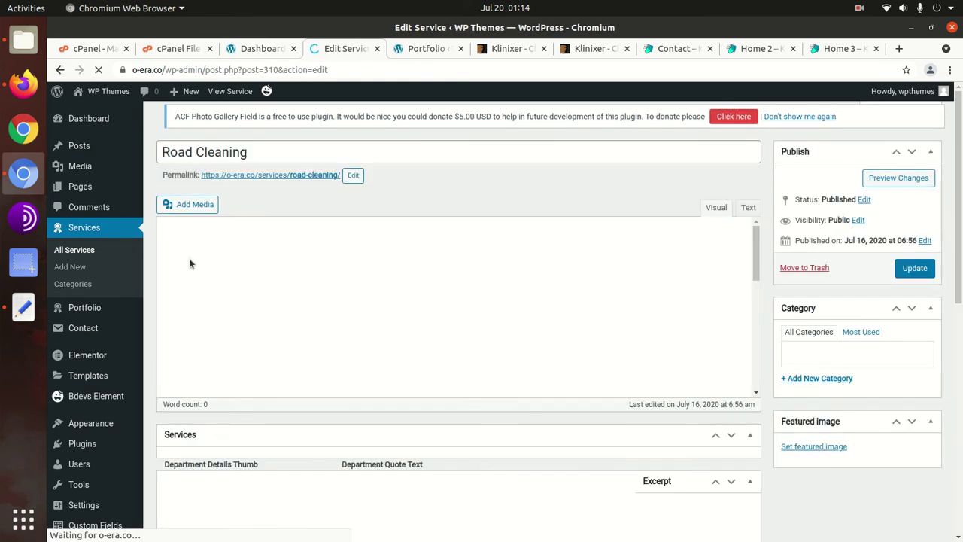
scroll(295, 272, "down", 3)
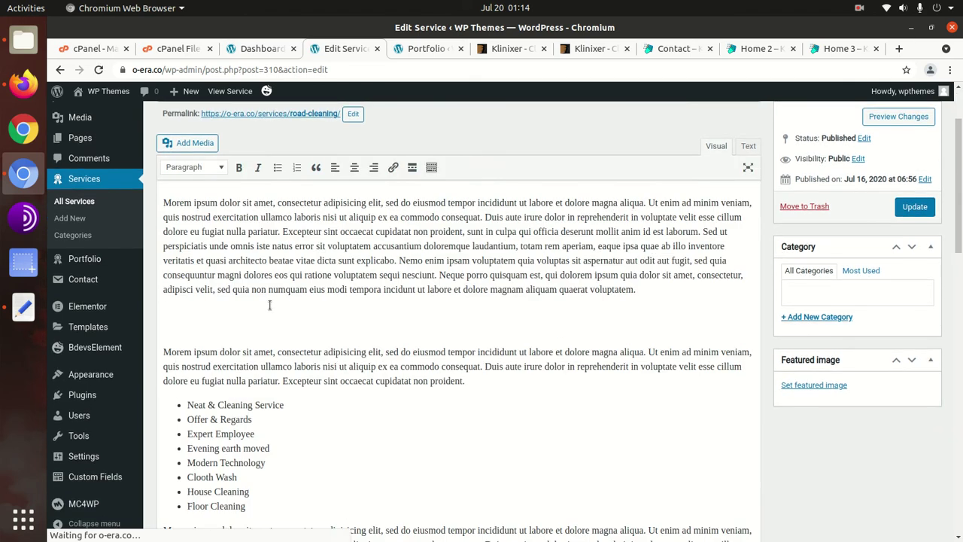
scroll(263, 306, "up", 3)
scroll(261, 304, "down", 5)
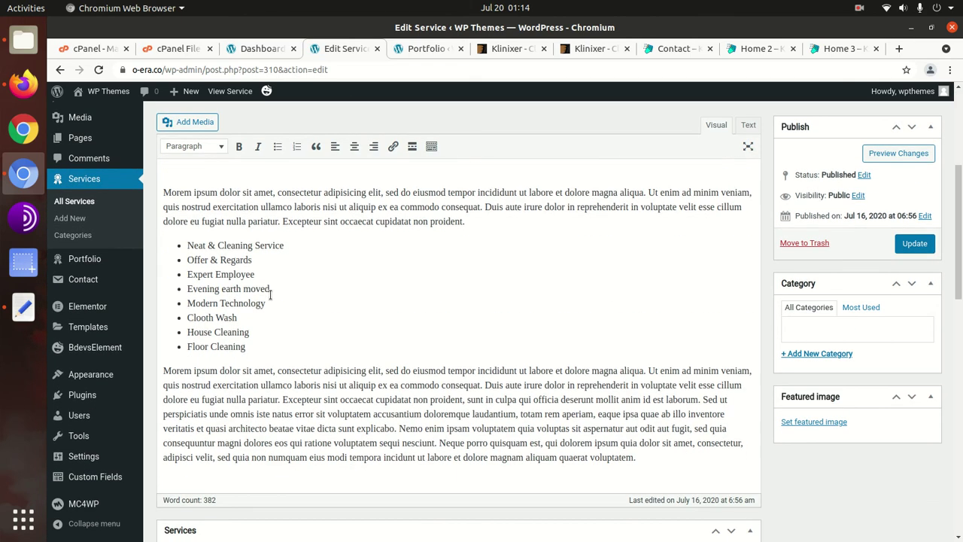
- Look over the Road Cleaning service's custom fields for thumbnail, quote, video and bottom text, and its excerpt
scroll(271, 295, "down", 5)
scroll(228, 336, "down", 4)
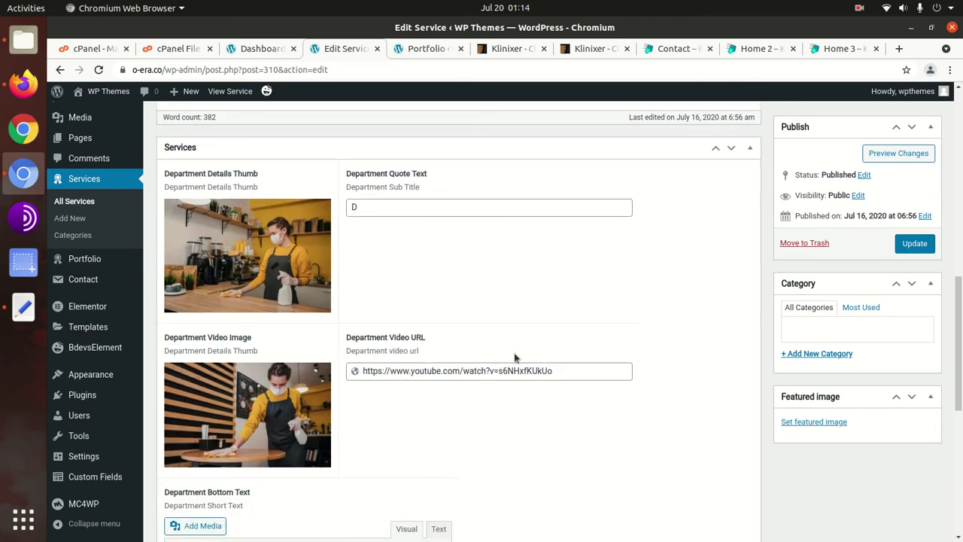
scroll(490, 355, "down", 2)
scroll(291, 346, "down", 3)
scroll(290, 333, "down", 6)
scroll(579, 338, "down", 2)
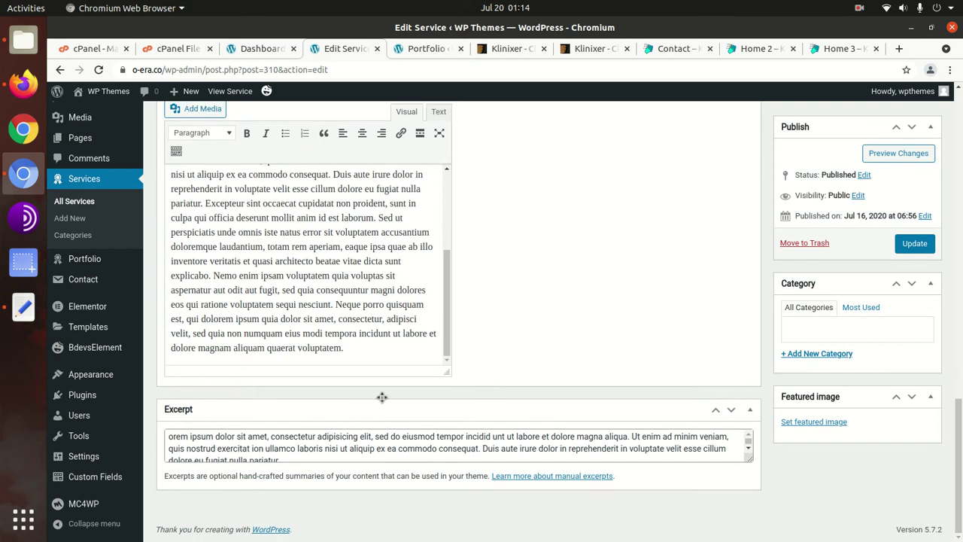
- Return to the start of the Road Cleaning service's edit page and close its browser tab
scroll(467, 316, "up", 15)
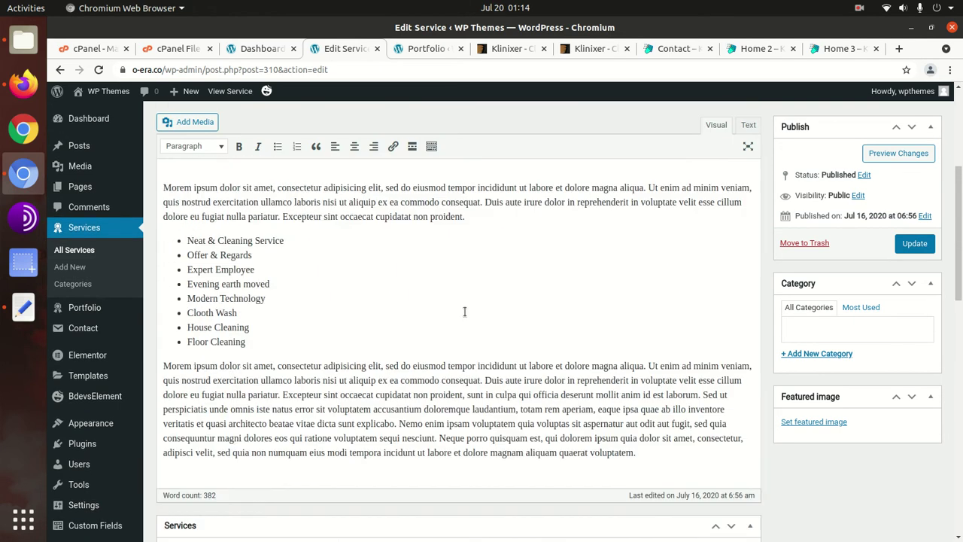
scroll(429, 302, "up", 2)
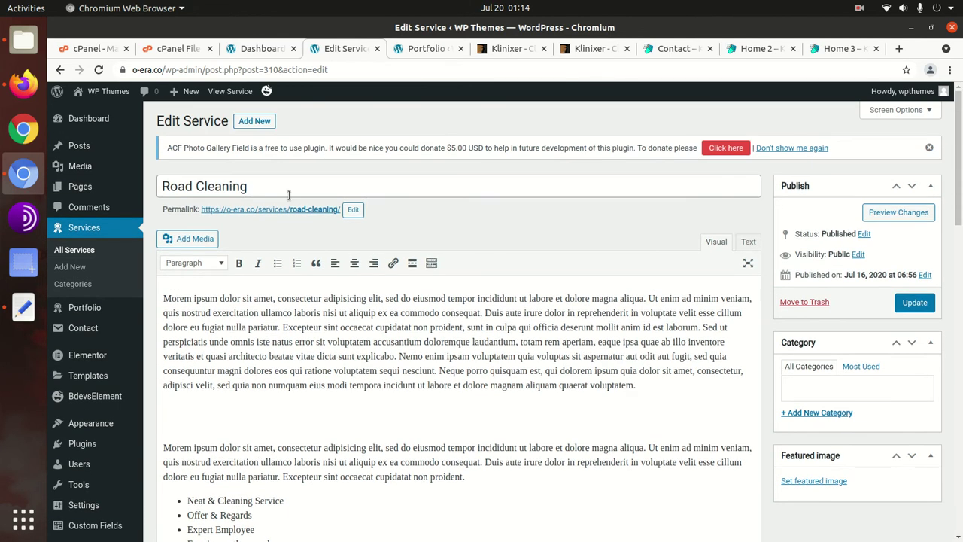
left_click(377, 49)
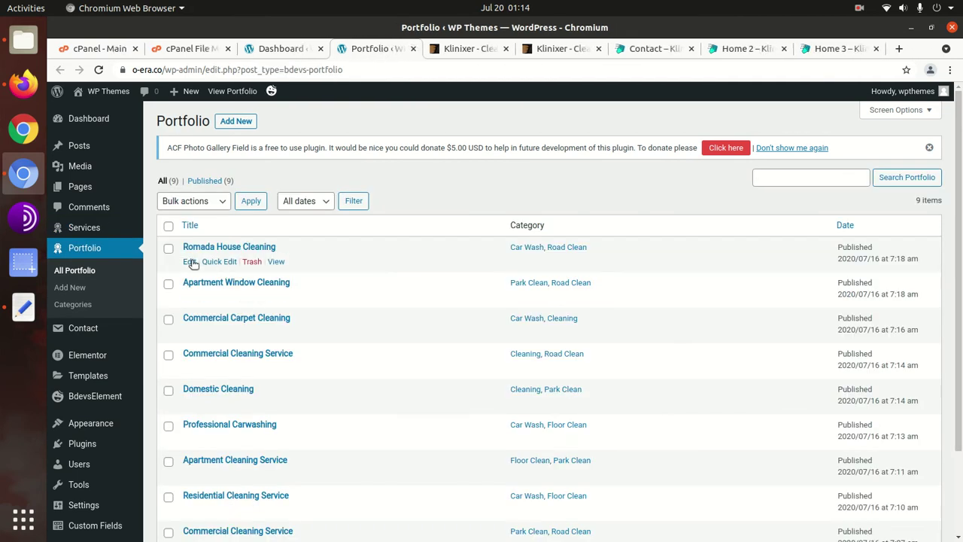
- Open the Romada House Cleaning portfolio item for editing and read through its main content
left_click(190, 261)
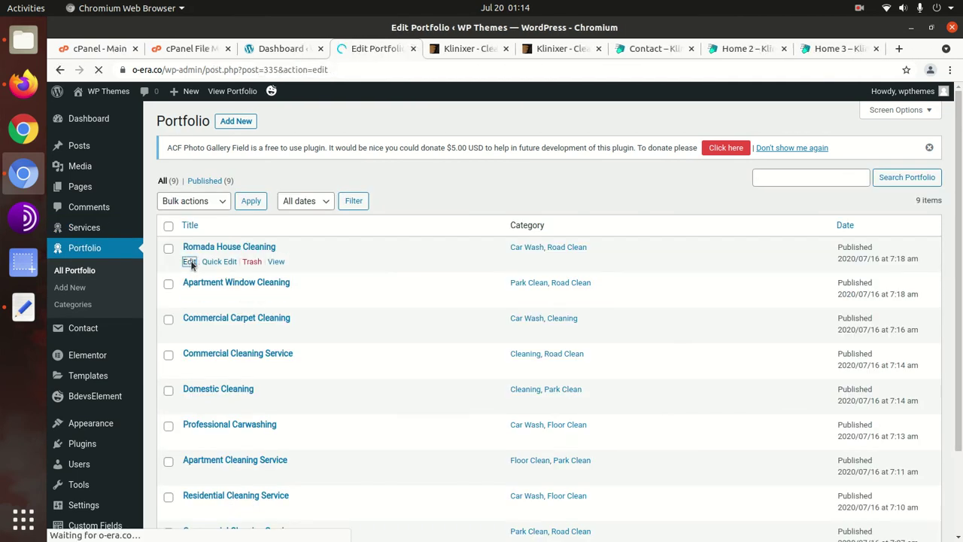
scroll(312, 284, "down", 2)
scroll(312, 285, "down", 6)
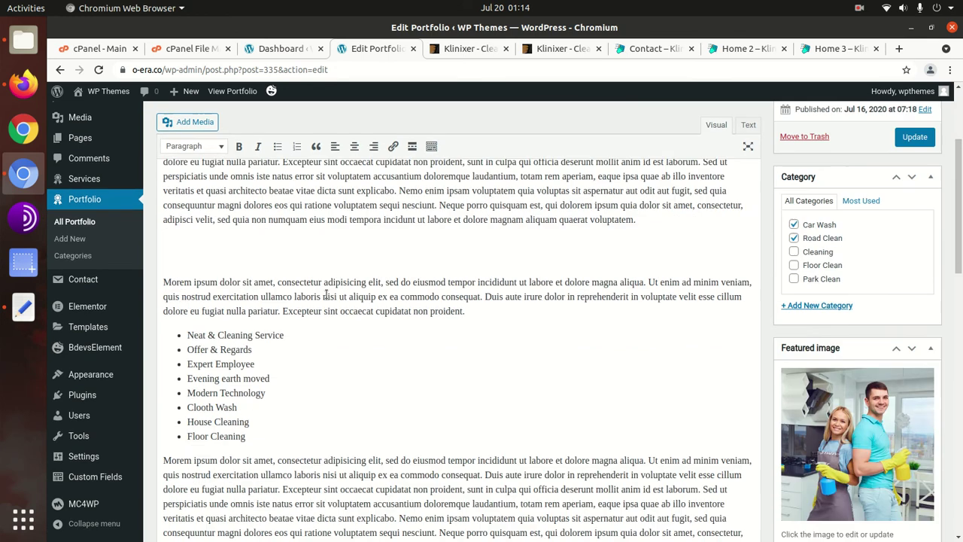
- Look over Romada House Cleaning's thumbnail, quote, video and bottom text fields and its excerpt, and close its browser tab
scroll(335, 339, "down", 5)
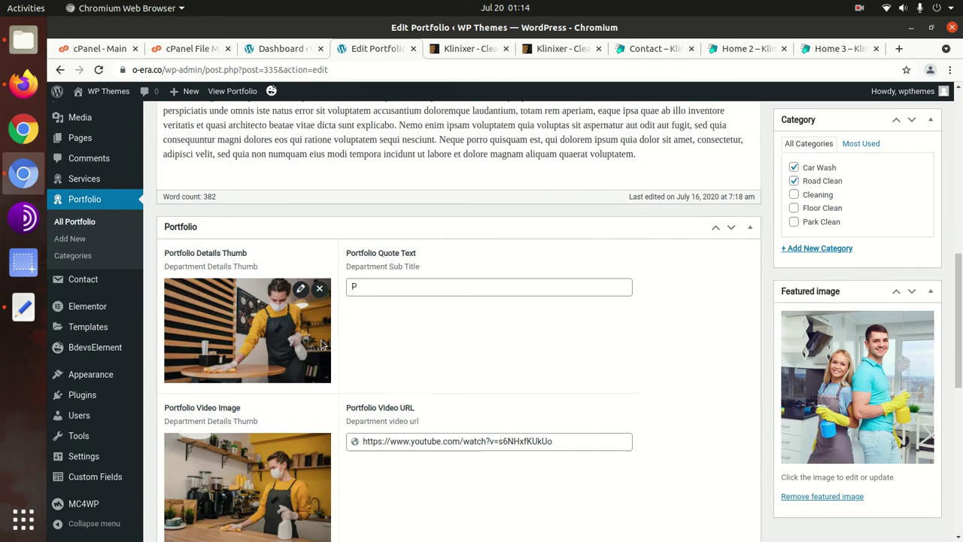
scroll(393, 334, "down", 5)
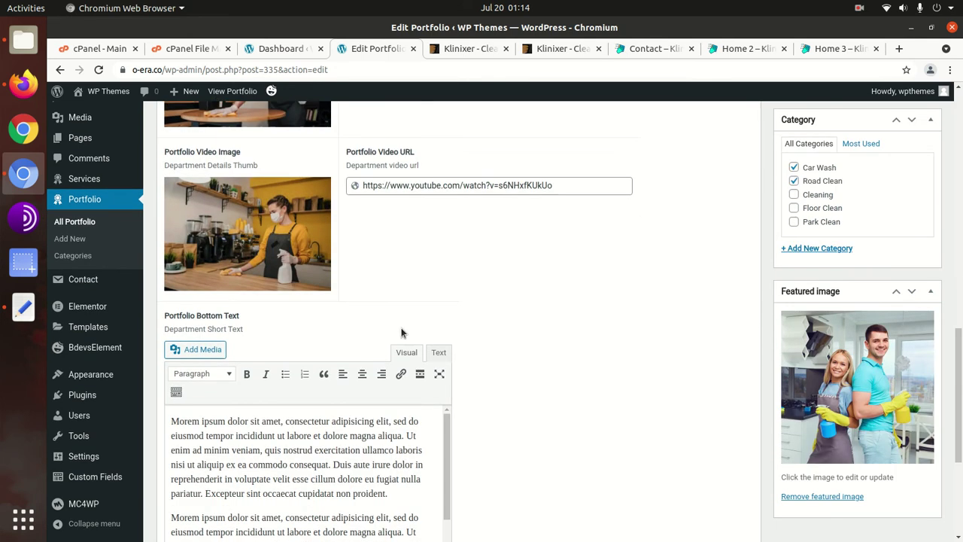
scroll(344, 279, "down", 5)
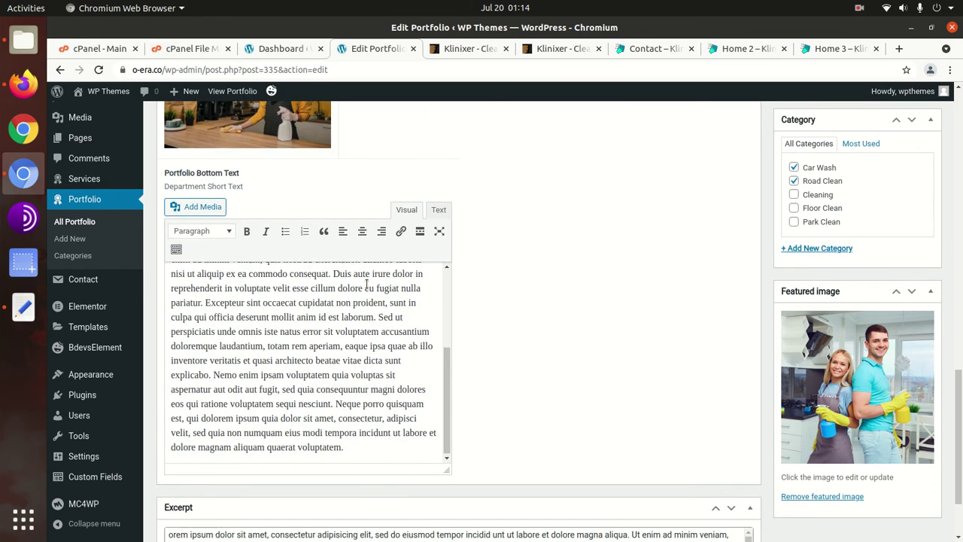
scroll(597, 292, "down", 2)
scroll(530, 314, "up", 15)
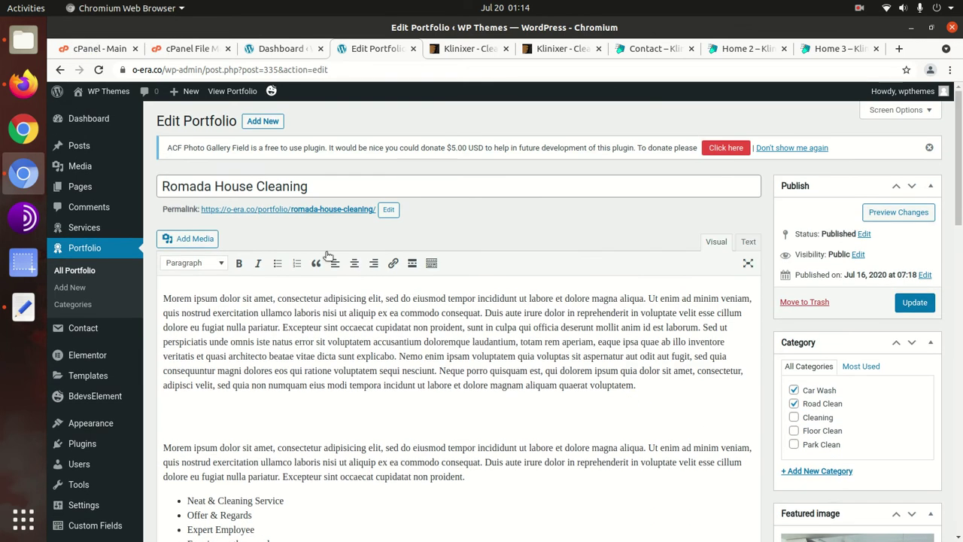
left_click(414, 48)
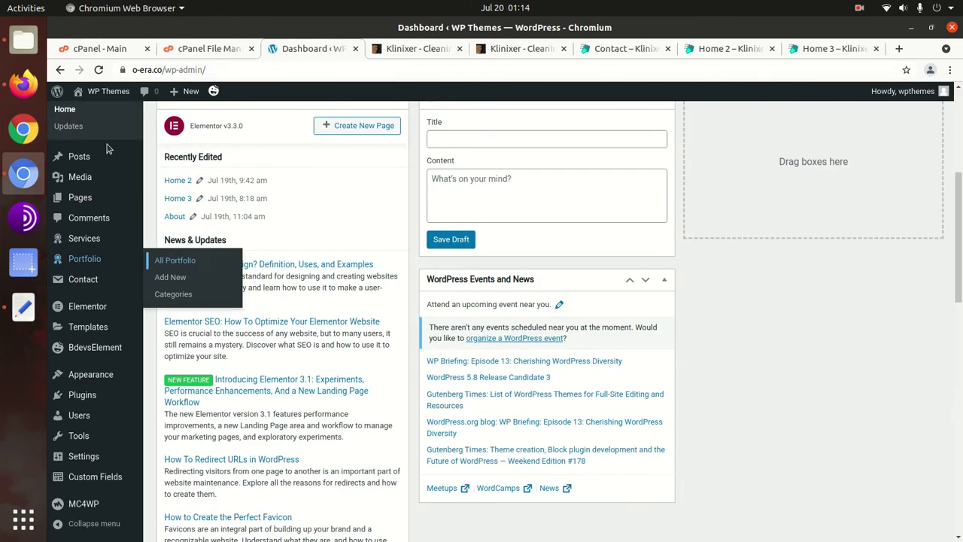
- Open the site customizer from the dashboard and enter its klinixer Customizer section
mouse_move(103, 374)
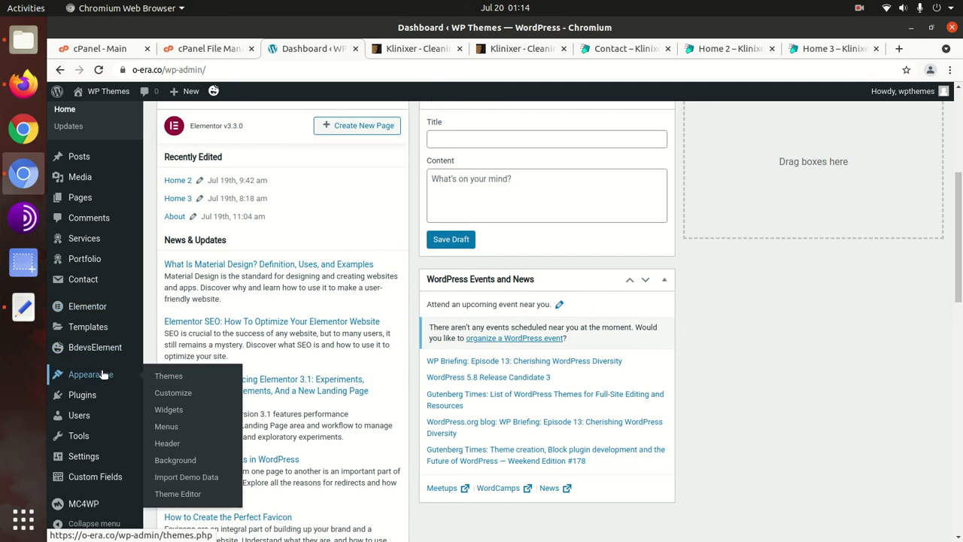
scroll(120, 384, "down", 2)
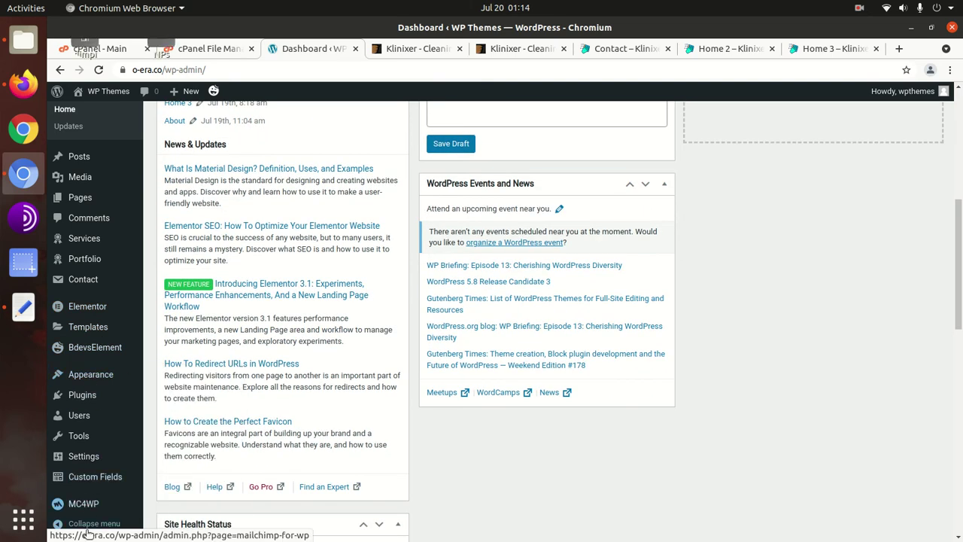
mouse_move(86, 502)
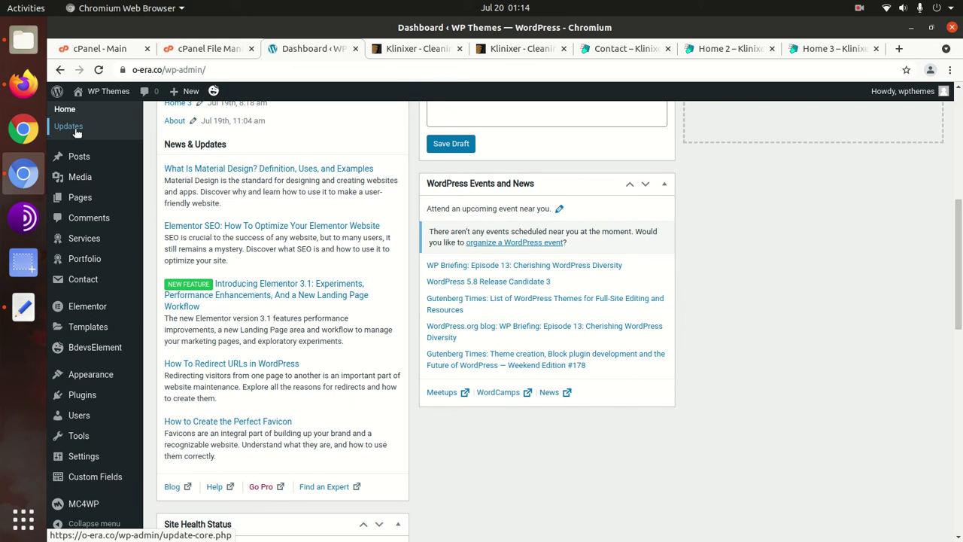
mouse_move(87, 391)
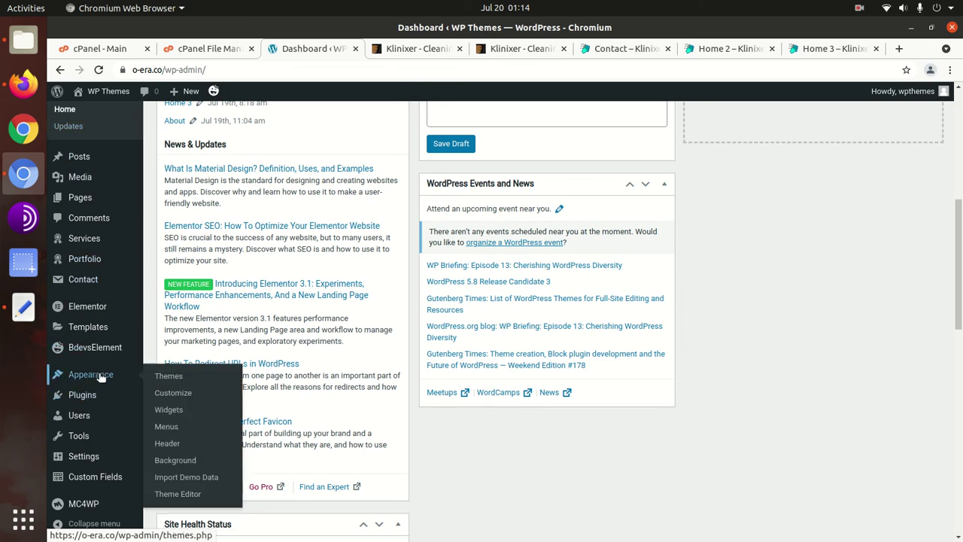
left_click(172, 396)
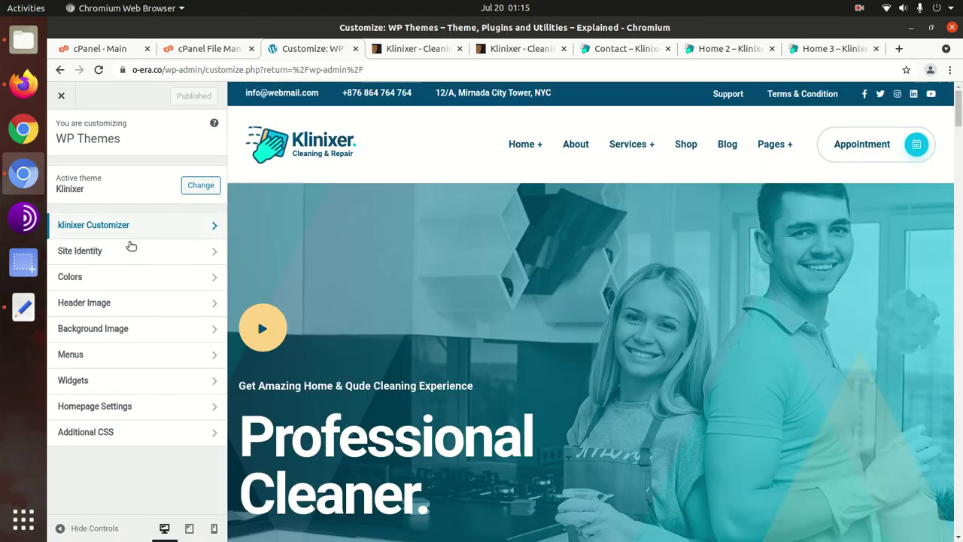
left_click(132, 229)
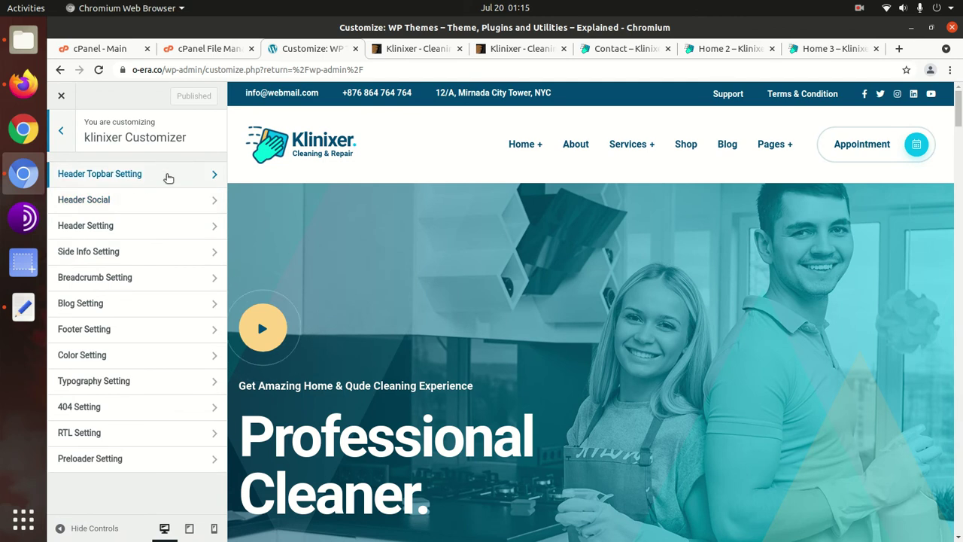
- Open Header Topbar Setting and look over its visibility switches, info text, mail and phone fields
left_click(169, 176)
scroll(120, 354, "down", 3)
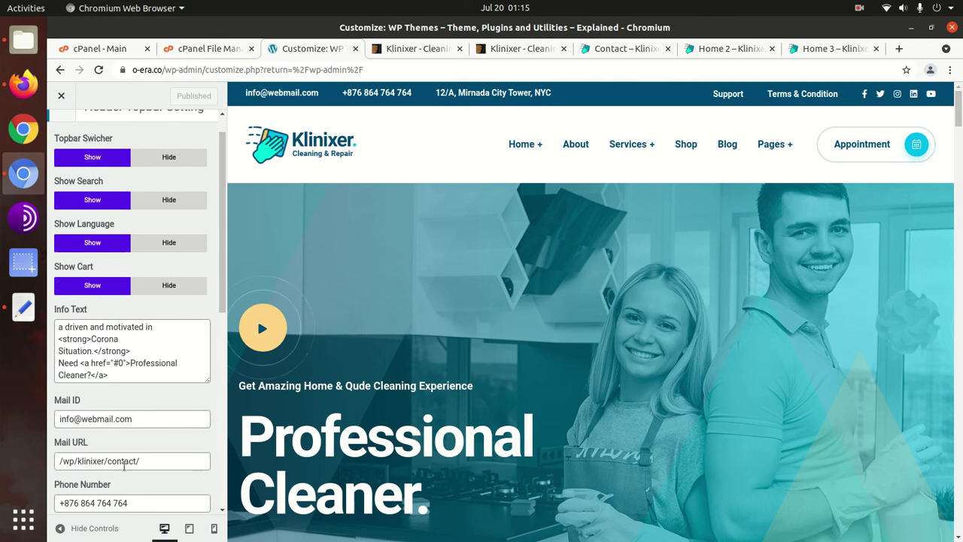
scroll(189, 471, "up", 3)
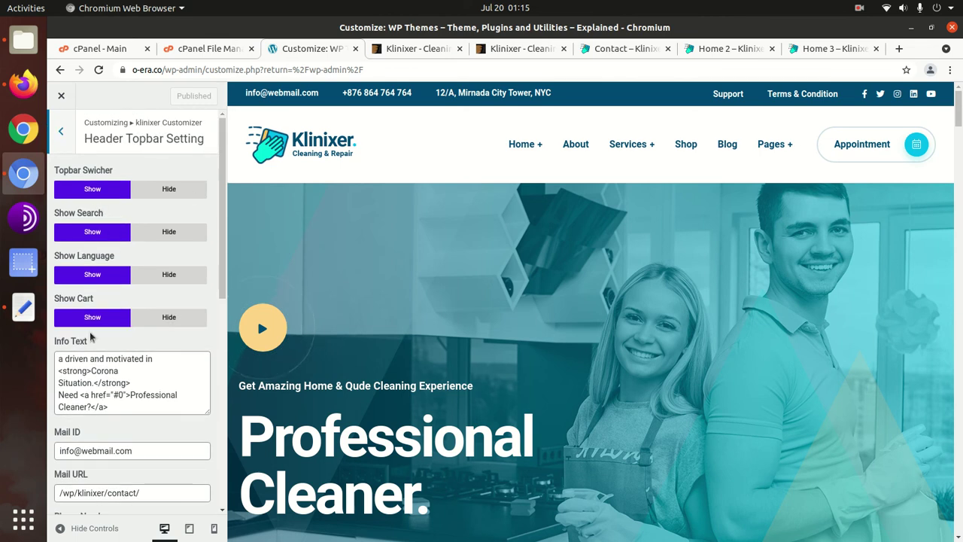
scroll(117, 346, "down", 3)
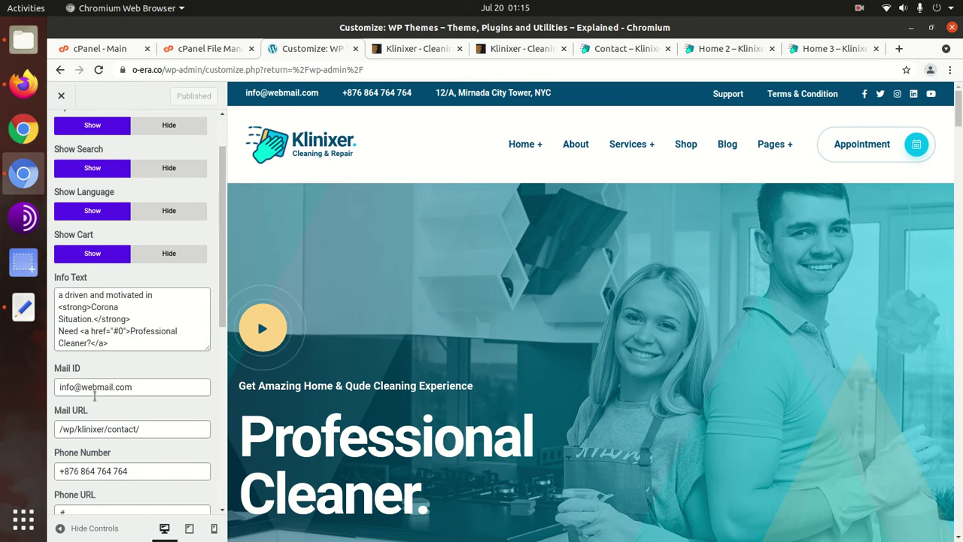
scroll(130, 429, "down", 1)
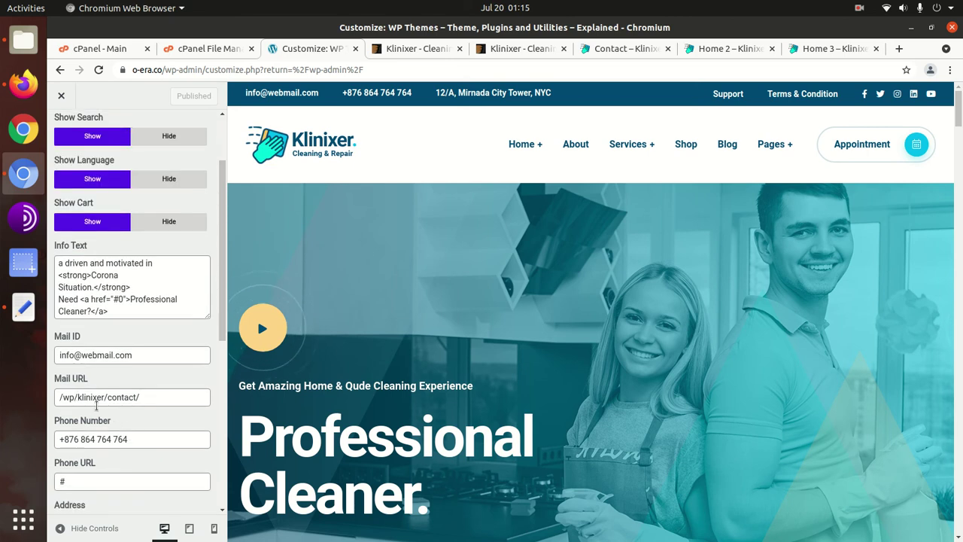
- Examine the remaining topbar fields for address, support, terms and the appointment button's link, and return to the klinixer Customizer list
scroll(140, 391, "down", 1)
scroll(140, 392, "down", 2)
scroll(129, 437, "down", 7)
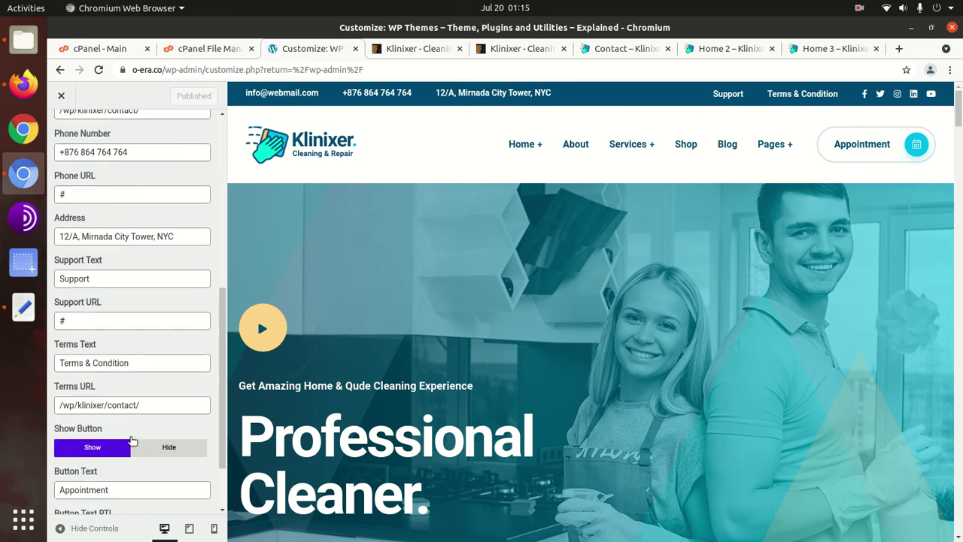
scroll(129, 443, "down", 3)
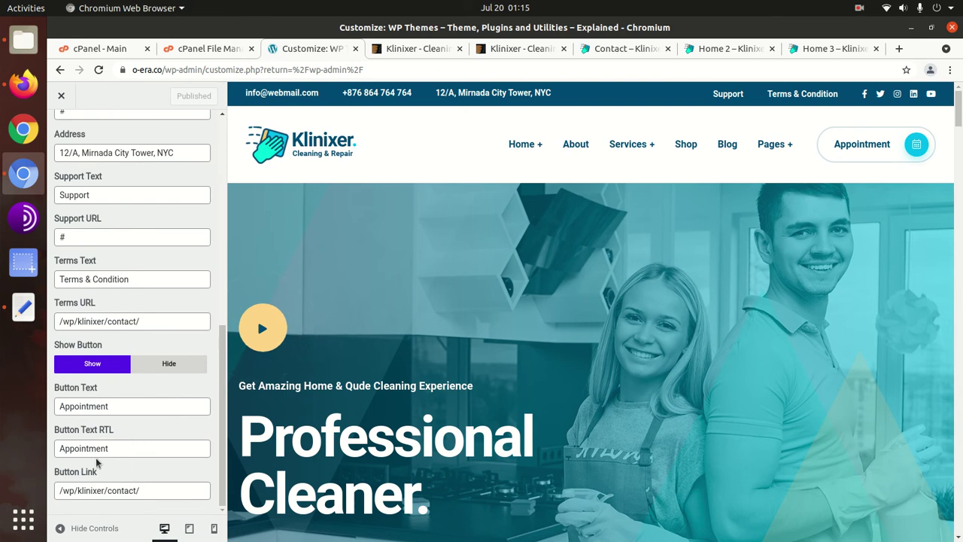
left_click_drag(155, 491, 56, 493)
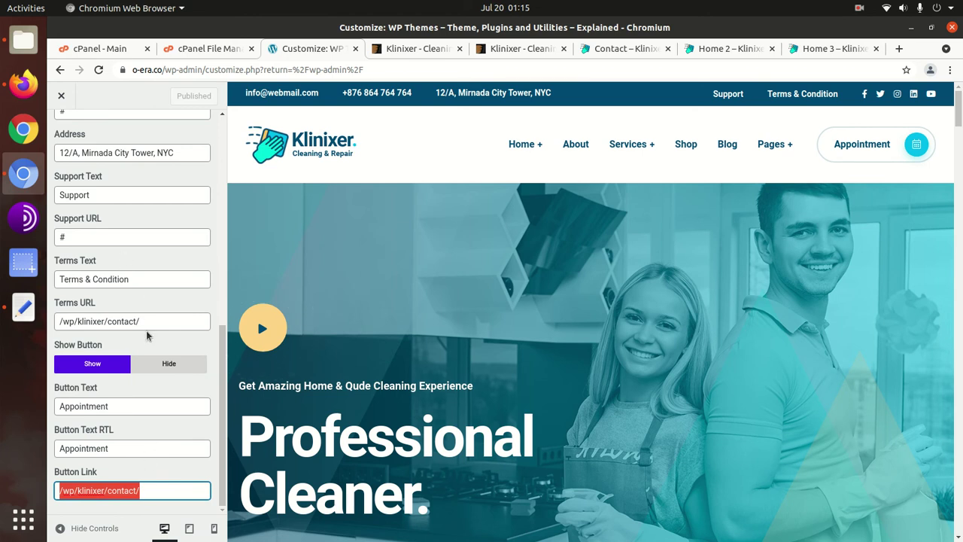
scroll(113, 301, "up", 5)
left_click(61, 133)
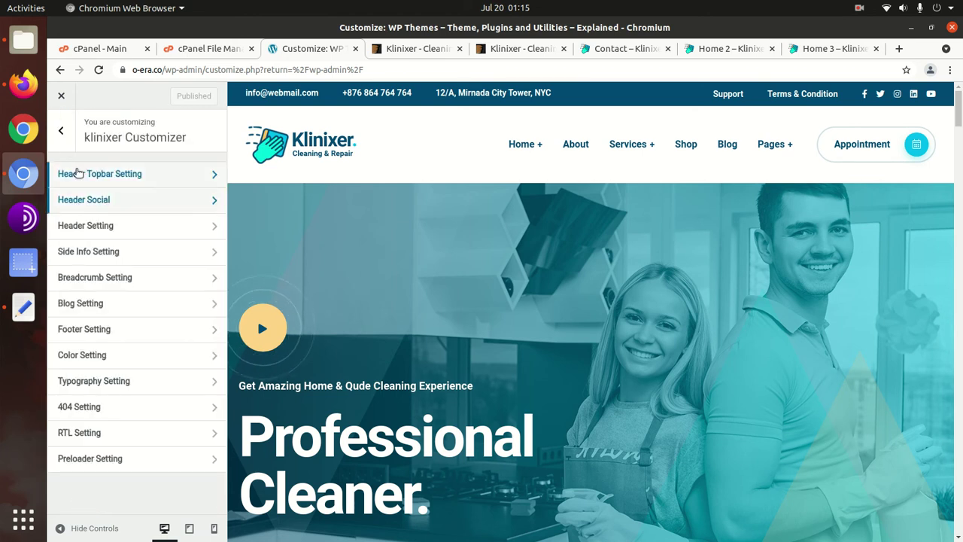
- Look through the customizer's Site Identity, Colors and Header Image sections
left_click(60, 135)
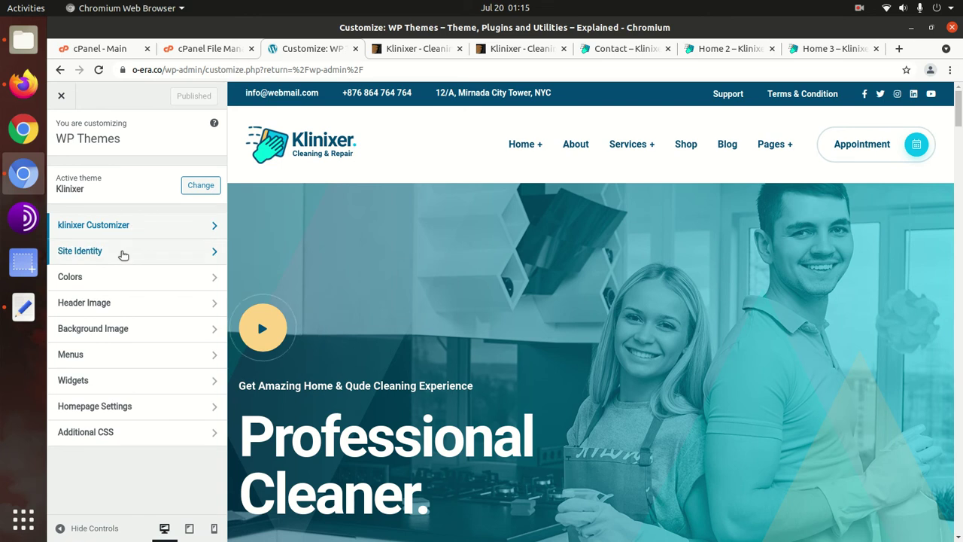
left_click(122, 256)
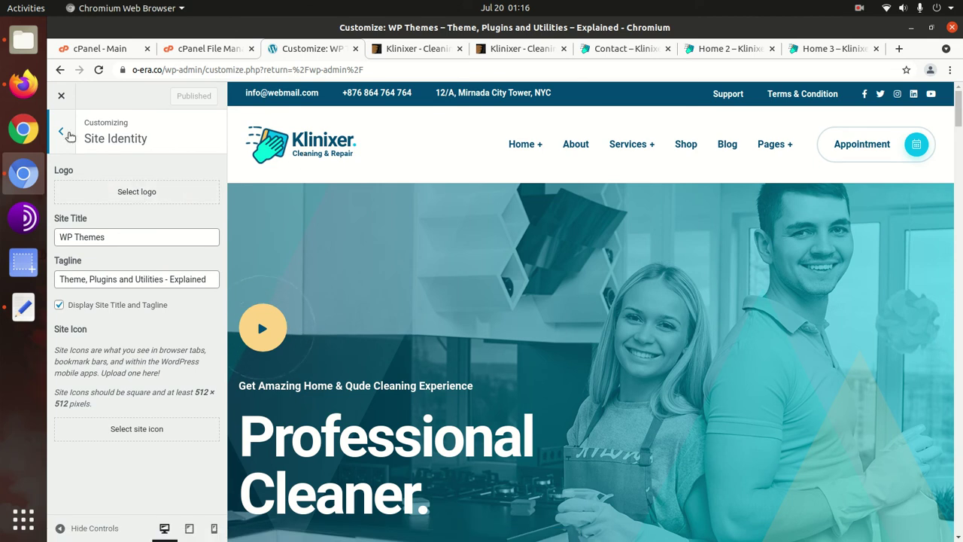
left_click(63, 133)
left_click(167, 283)
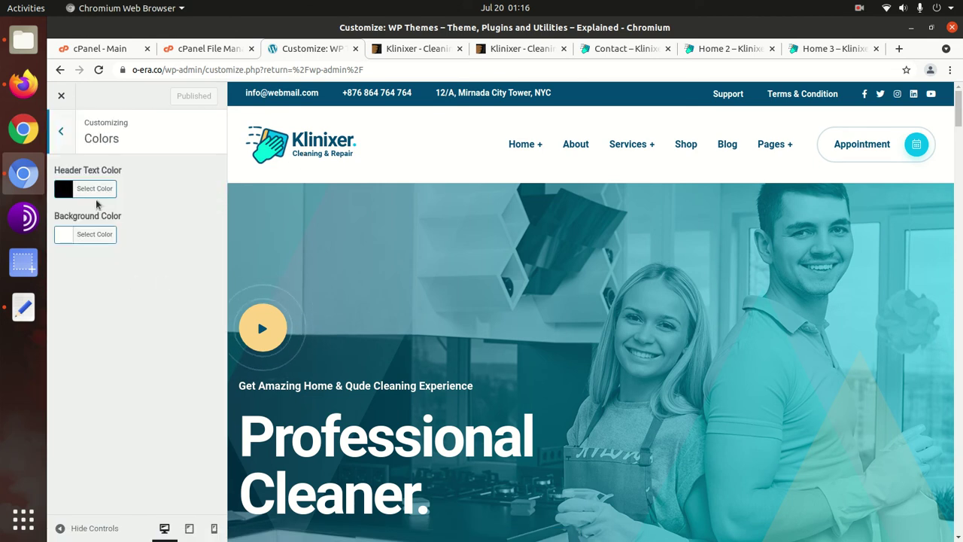
left_click(61, 132)
left_click(125, 304)
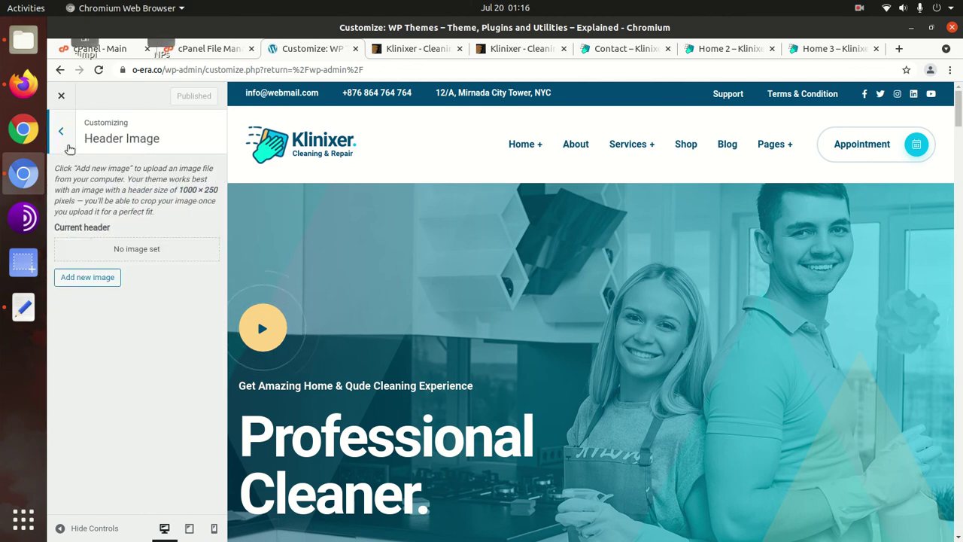
left_click(62, 132)
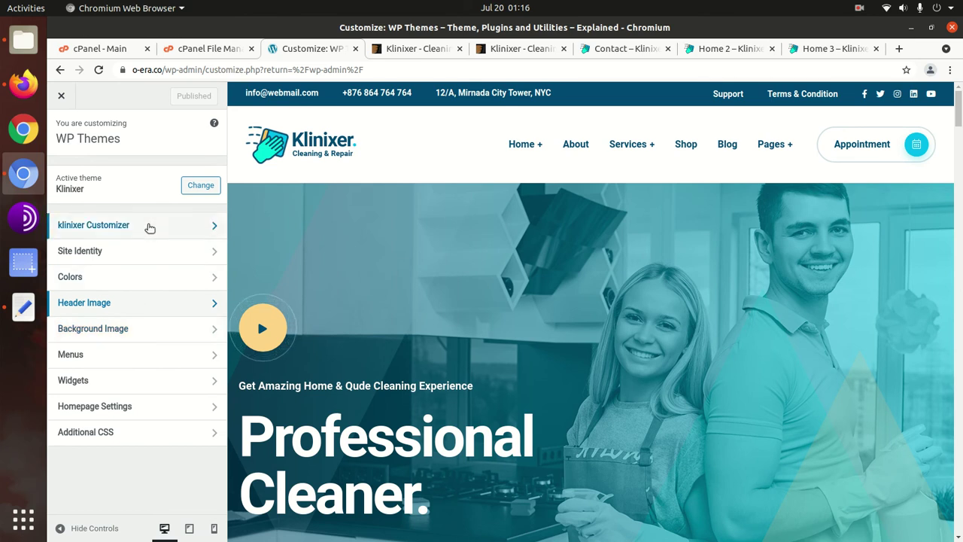
- Enter the klinixer Customizer again, view its Header Social settings and return to the section list
left_click(149, 227)
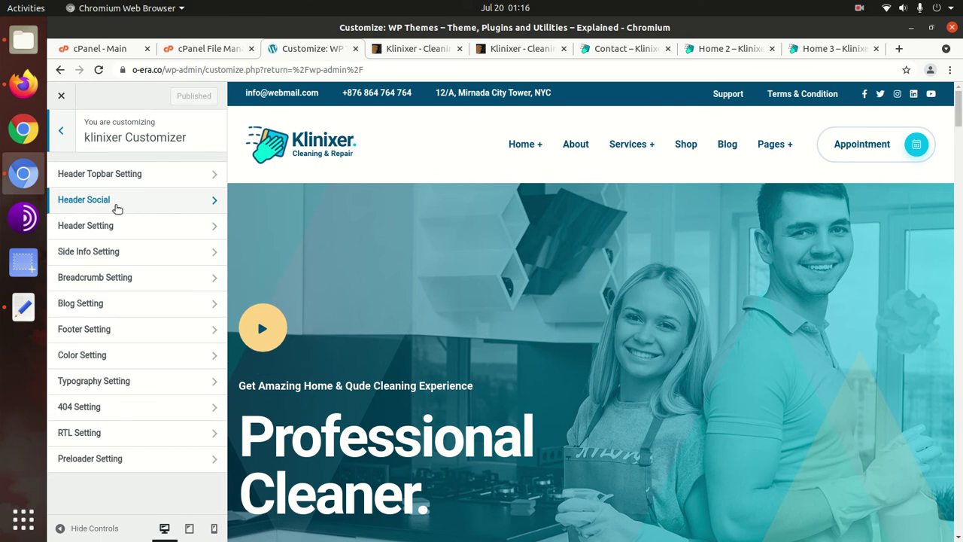
left_click(117, 209)
left_click(61, 131)
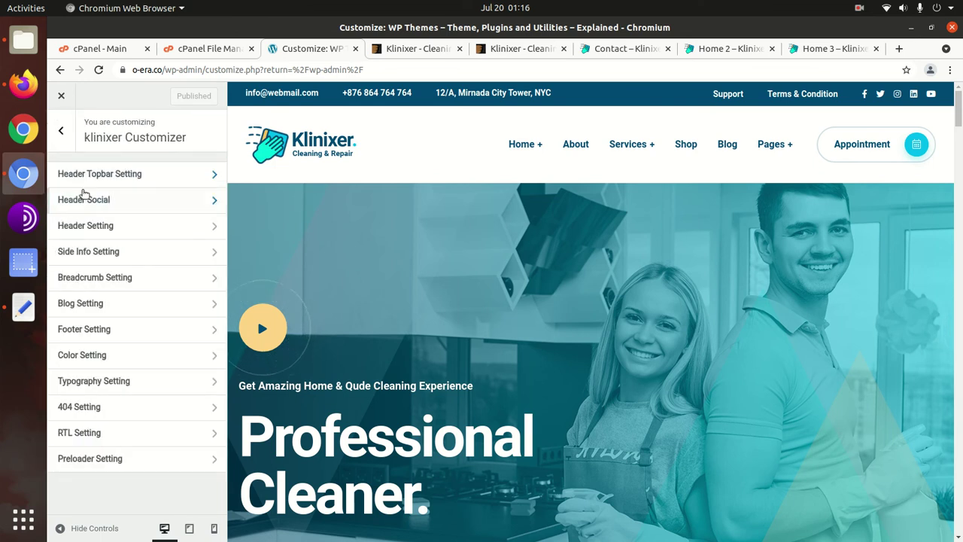
- Open Header Setting and look over the header style, header logo, white logo and favicon options
left_click(109, 228)
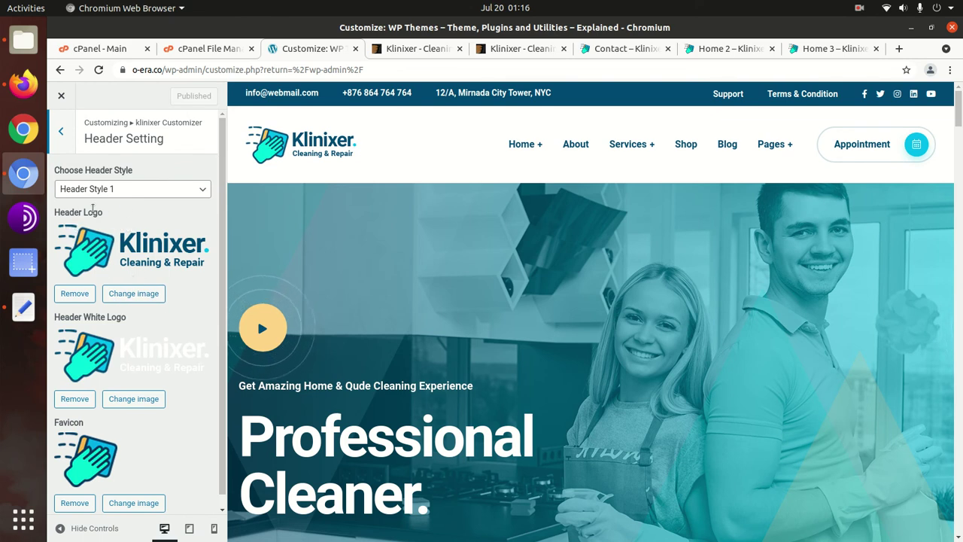
scroll(120, 297, "down", 1)
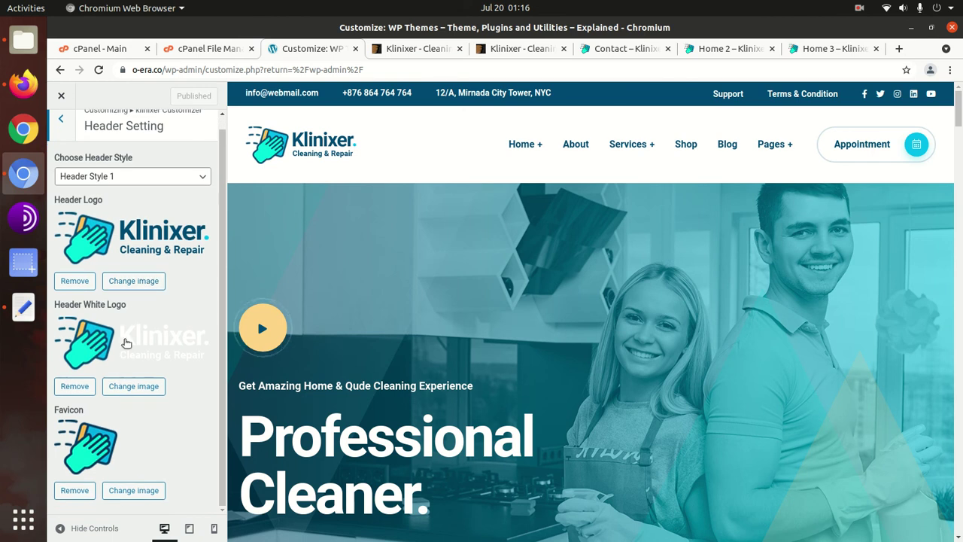
scroll(122, 374, "up", 1)
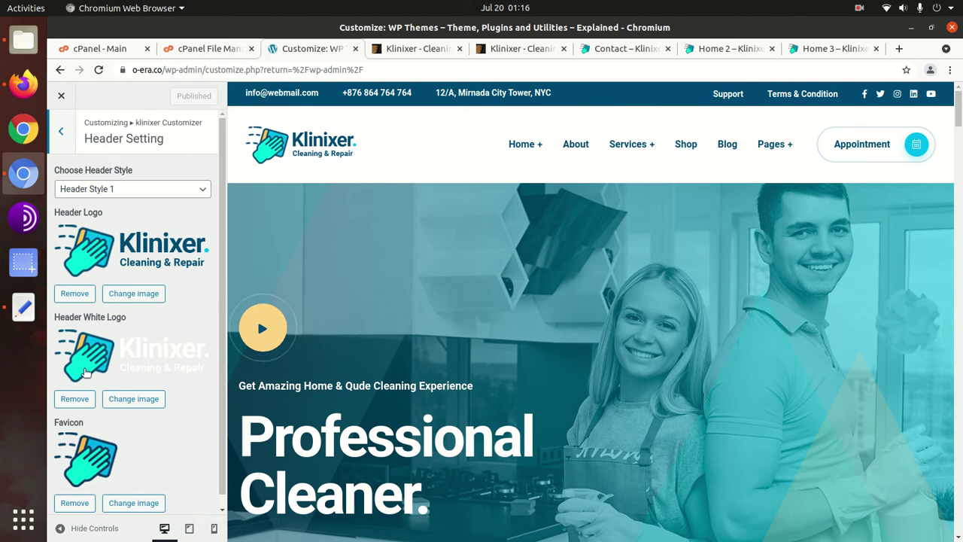
scroll(101, 341, "down", 1)
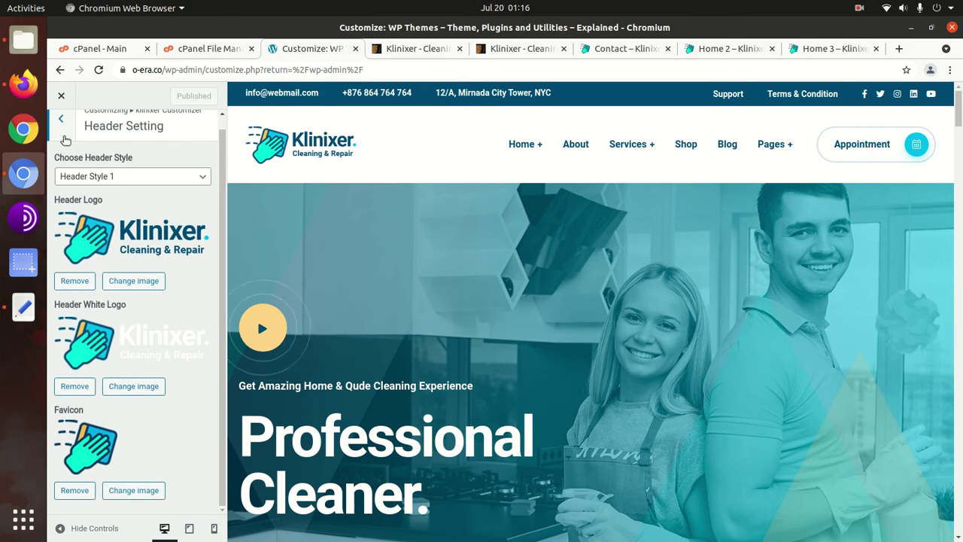
- Look through the klinixer Customizer's Side Info, Breadcrumb and Blog settings
left_click(65, 123)
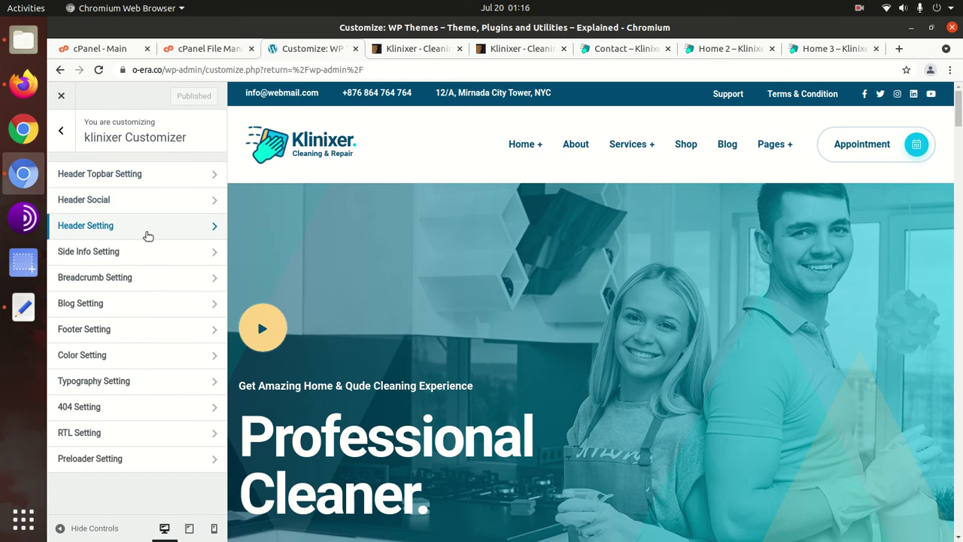
left_click(148, 254)
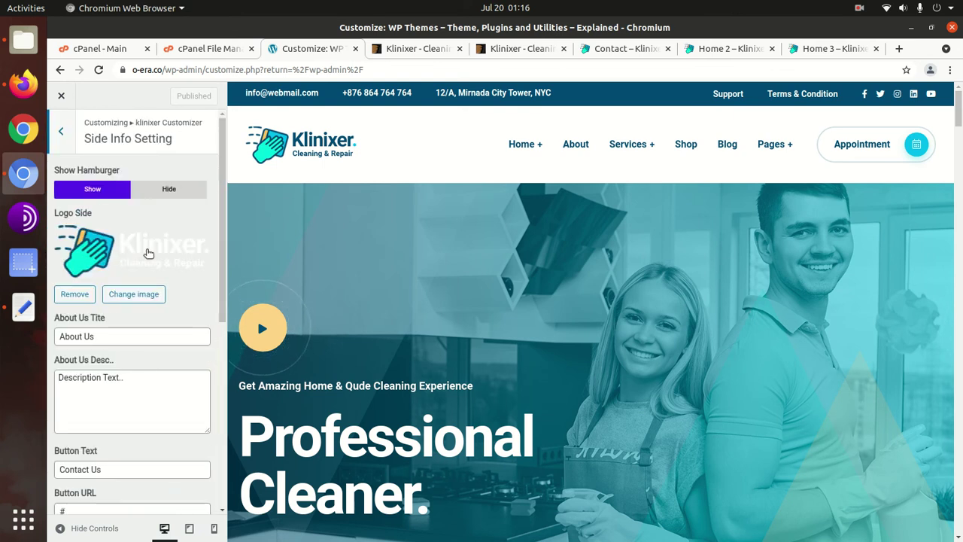
left_click(58, 133)
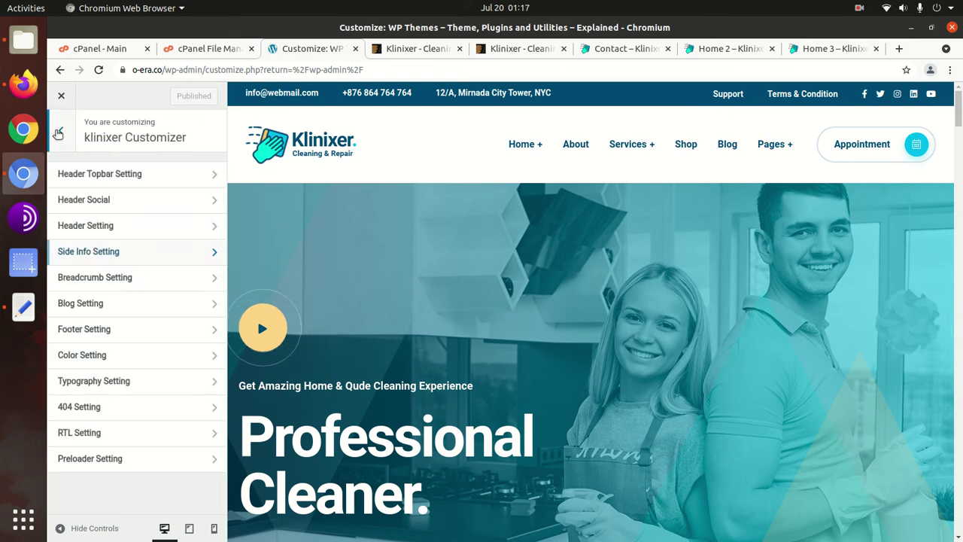
left_click(133, 281)
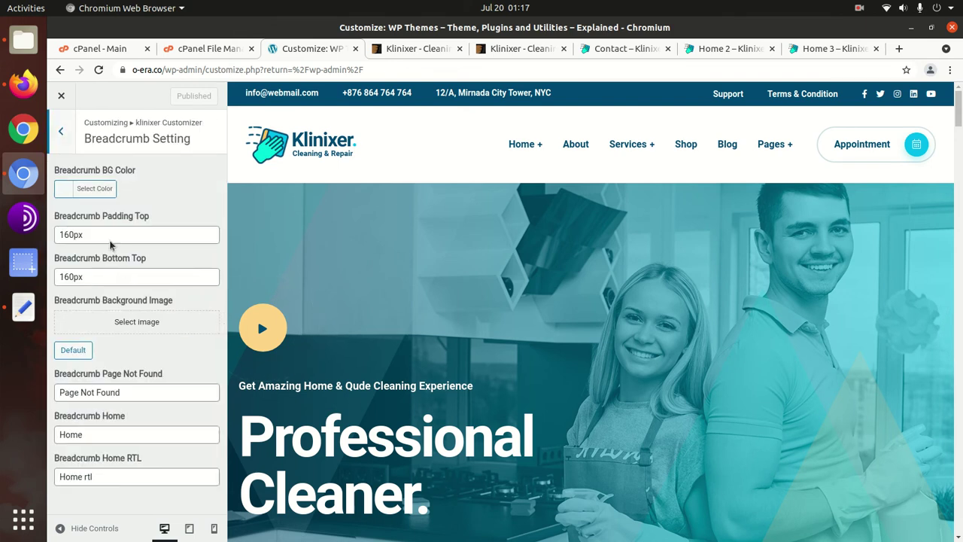
left_click(64, 148)
left_click(140, 308)
left_click(64, 145)
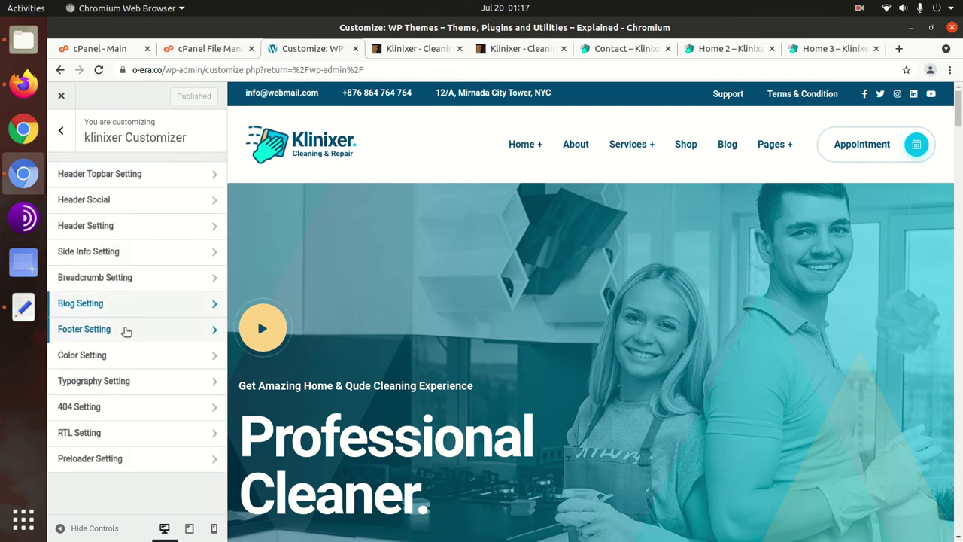
- Examine the Footer Setting options down to the footer style switches and return to the klinixer Customizer list
left_click(129, 329)
scroll(163, 325, "down", 2)
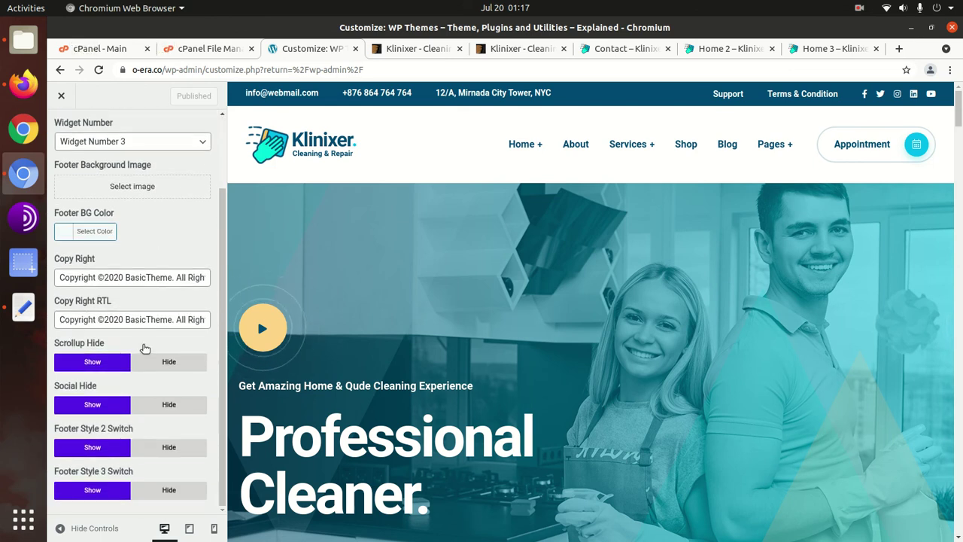
scroll(143, 348, "up", 3)
left_click(63, 133)
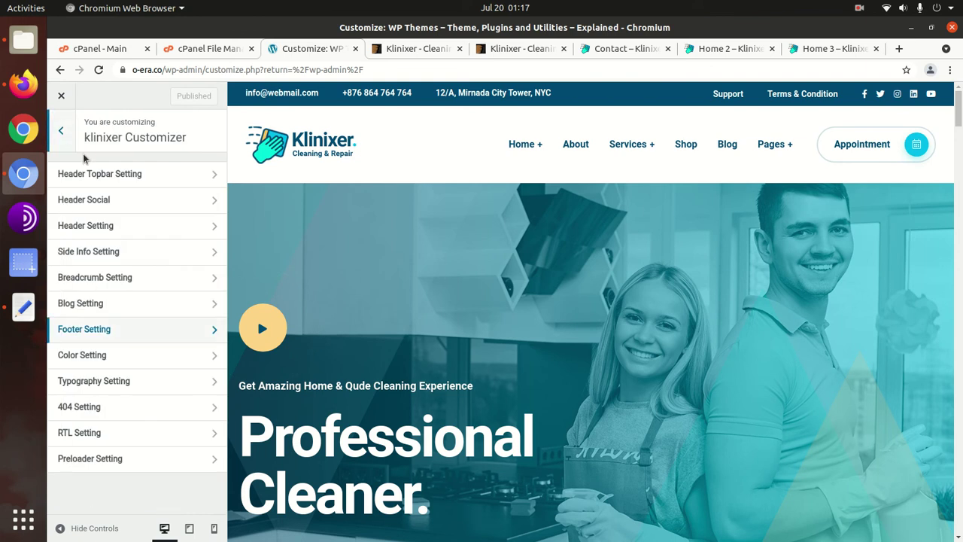
- View the theme colors in Color Setting and the font fields in Typography Setting
left_click(136, 355)
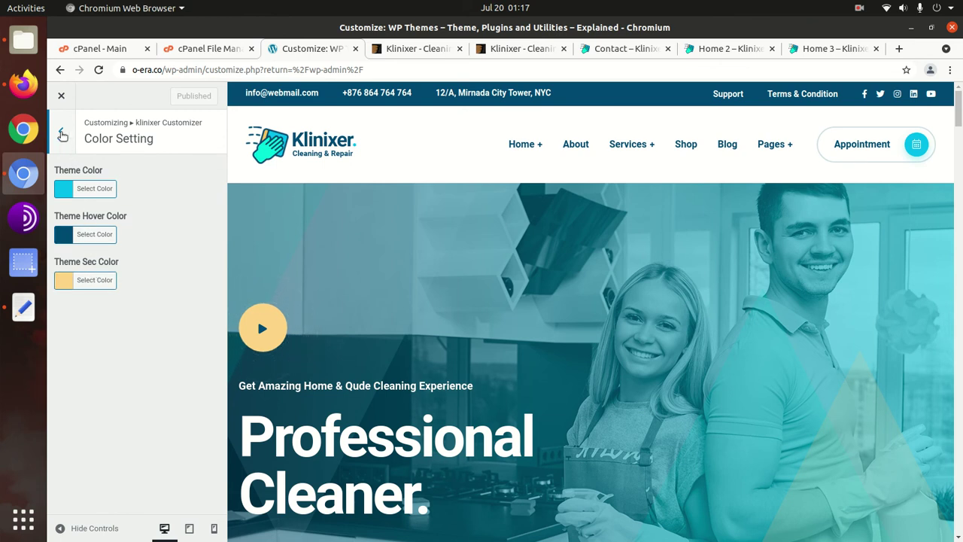
left_click(63, 134)
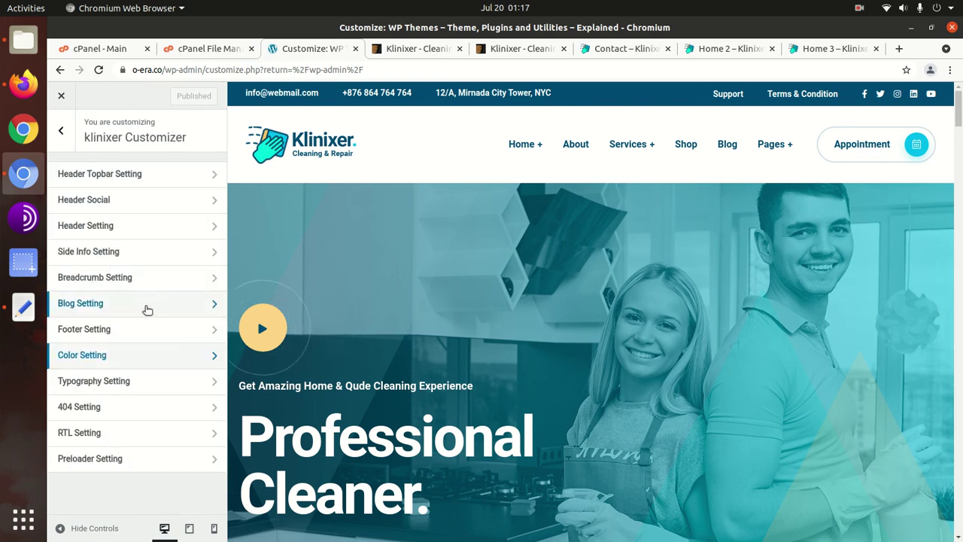
left_click(143, 382)
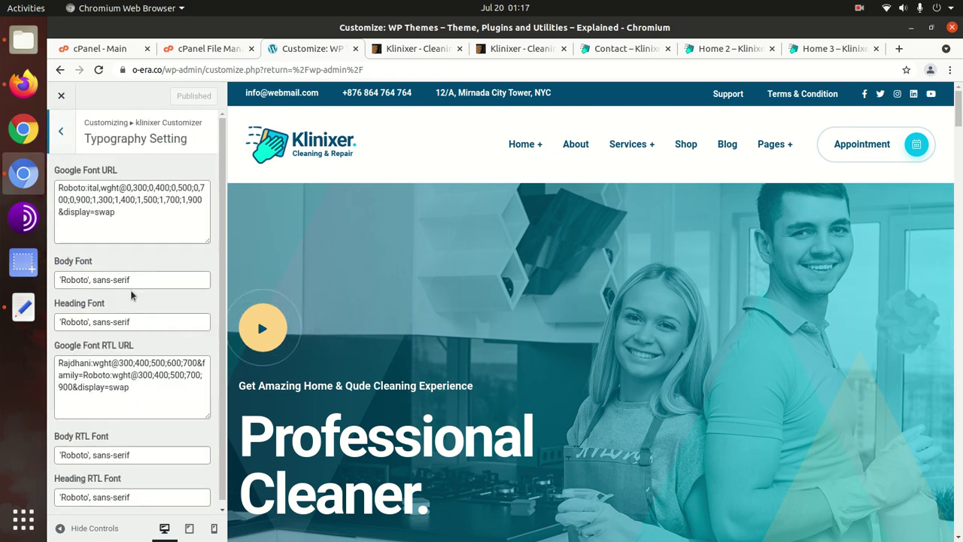
left_click(64, 133)
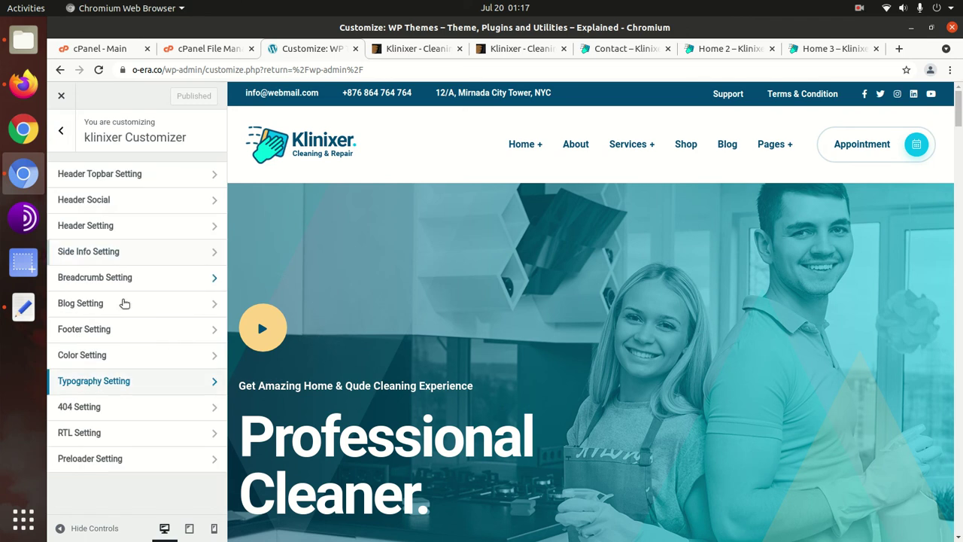
- Check the 404 Setting text fields and the RTL Setting switch
left_click(125, 405)
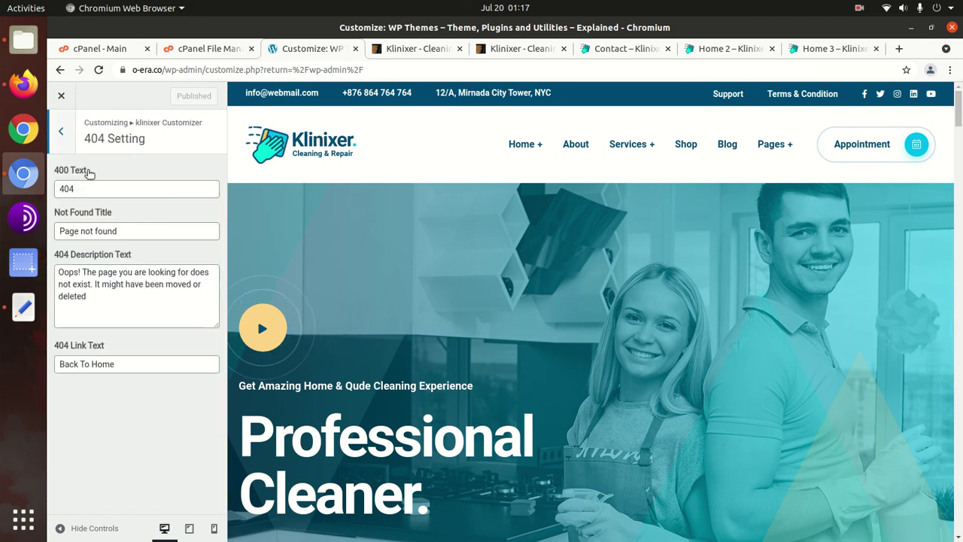
left_click(61, 131)
left_click(131, 443)
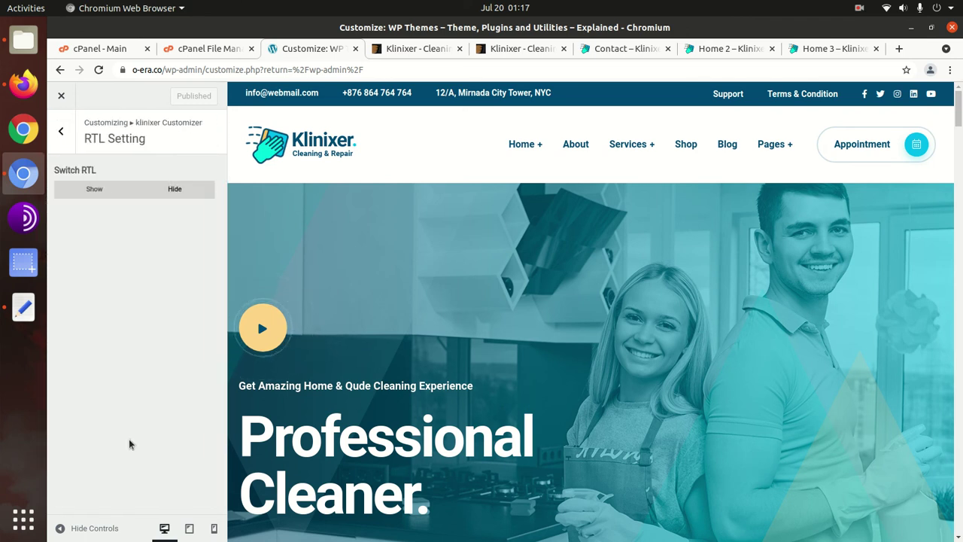
left_click(64, 134)
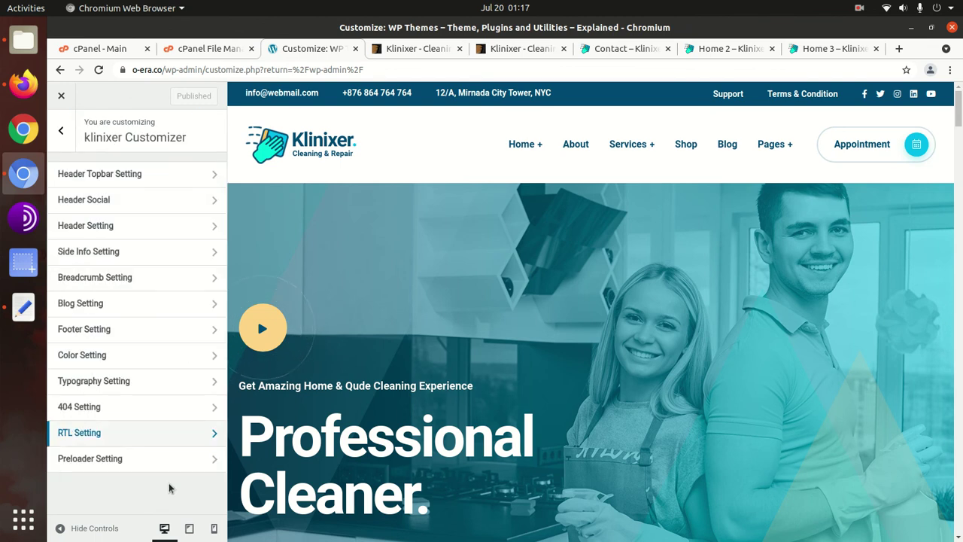
- View the Preloader Setting with Preloader On/Off kept at Hide, and return to the customizer's main section list
left_click(157, 466)
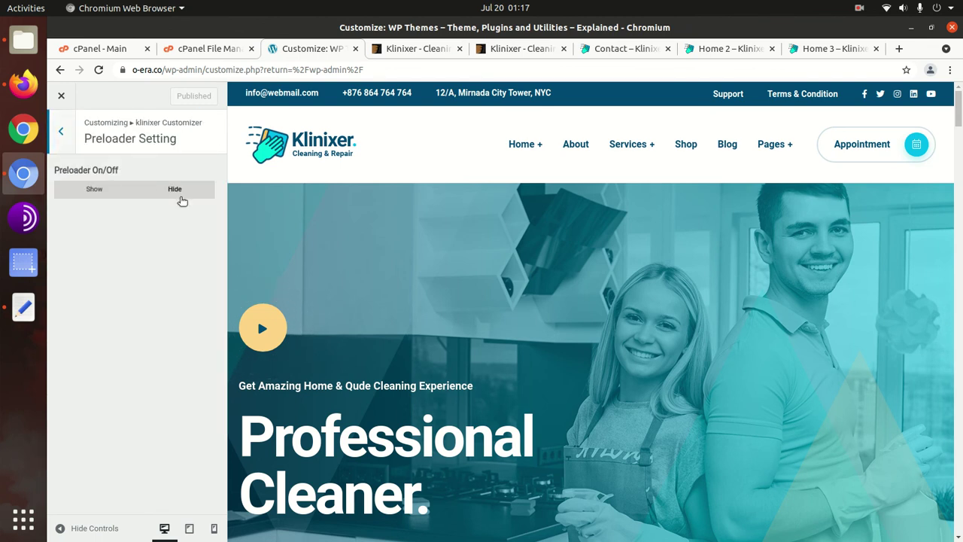
left_click(174, 190)
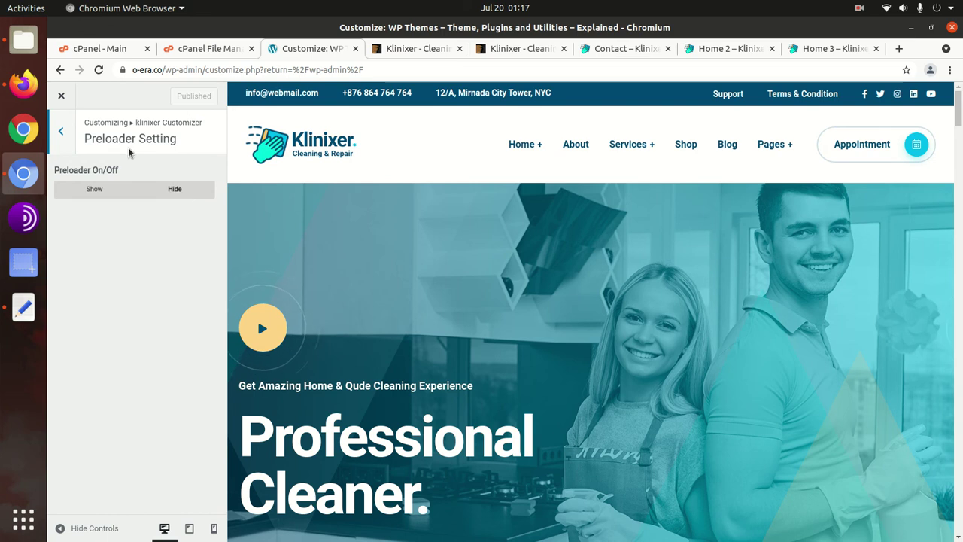
left_click(65, 132)
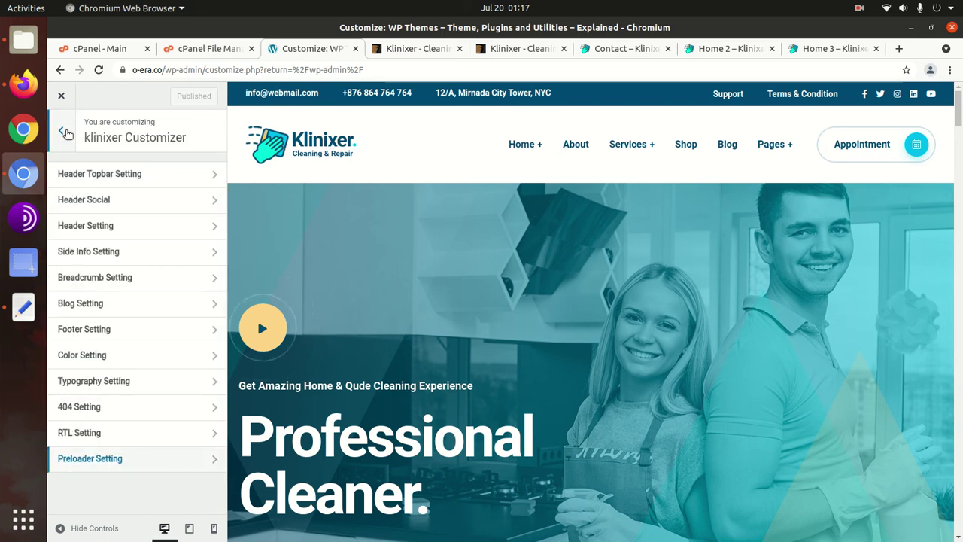
left_click(66, 133)
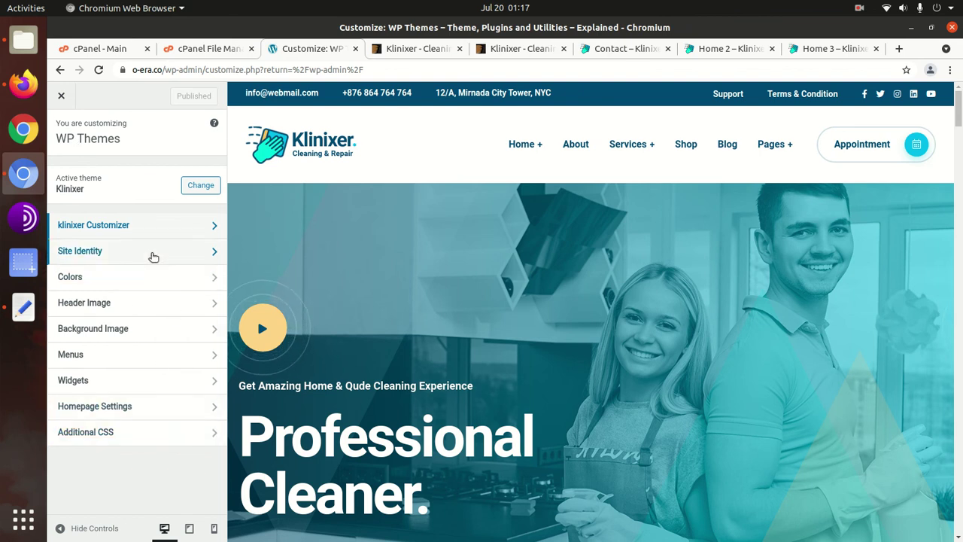
- Look over the customizer's Site Identity and Header Image sections again
left_click(153, 254)
left_click(62, 133)
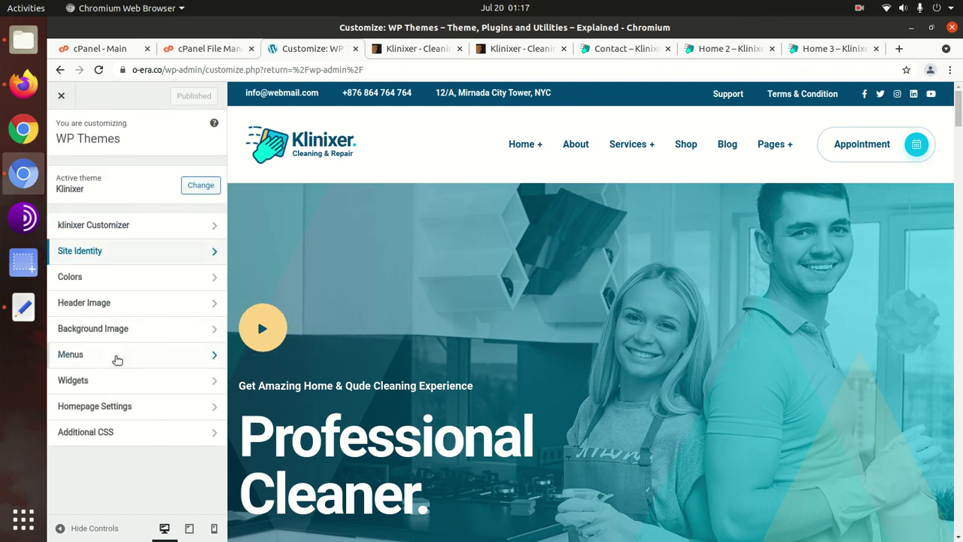
left_click(125, 305)
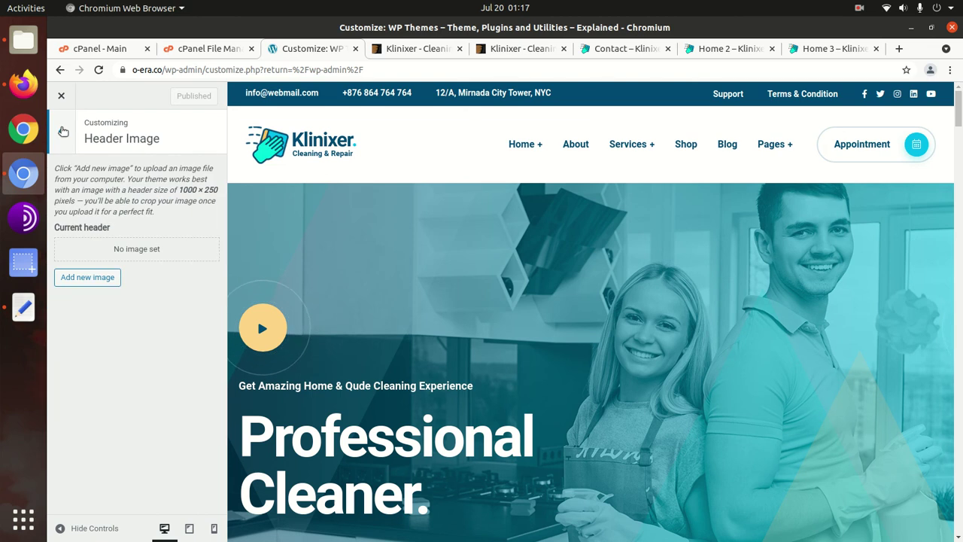
left_click(61, 131)
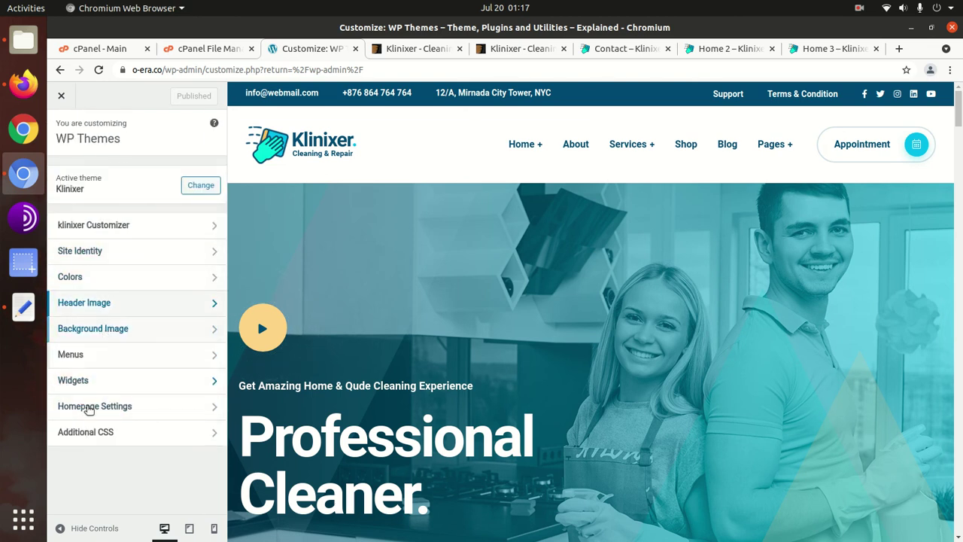
- Close the customizer and look over the WordPress dashboard's navigation entries, including BdevsElement and Settings
left_click(63, 99)
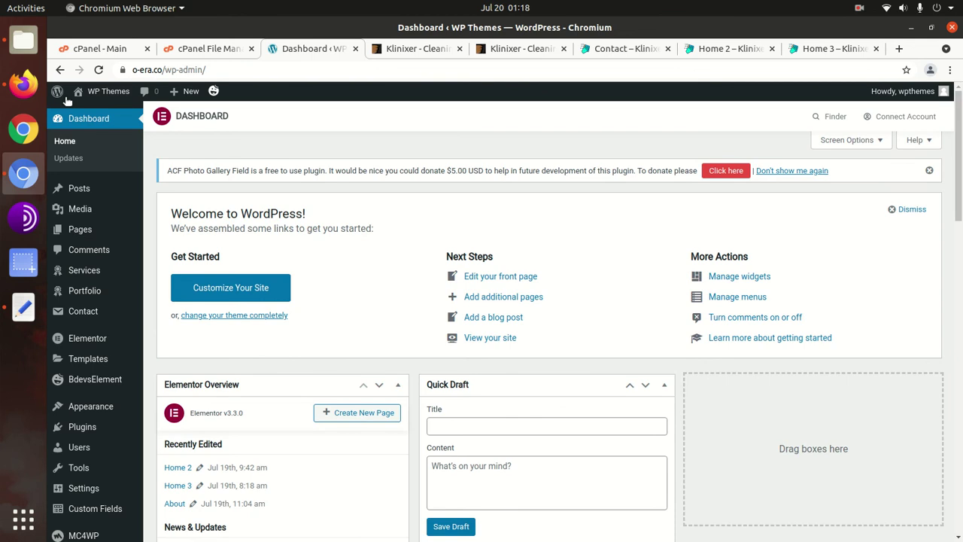
scroll(97, 324, "down", 3)
mouse_move(102, 345)
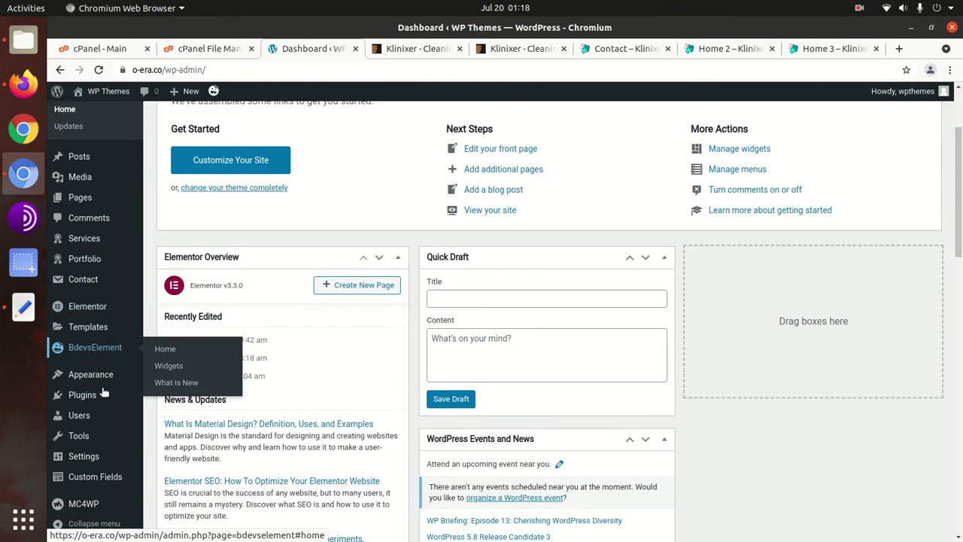
mouse_move(83, 466)
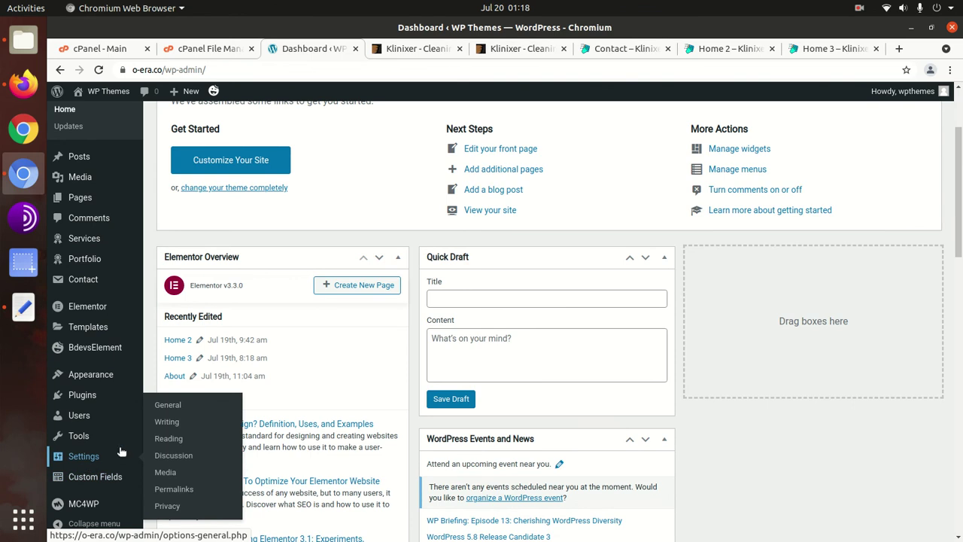
scroll(124, 301, "up", 3)
mouse_move(127, 95)
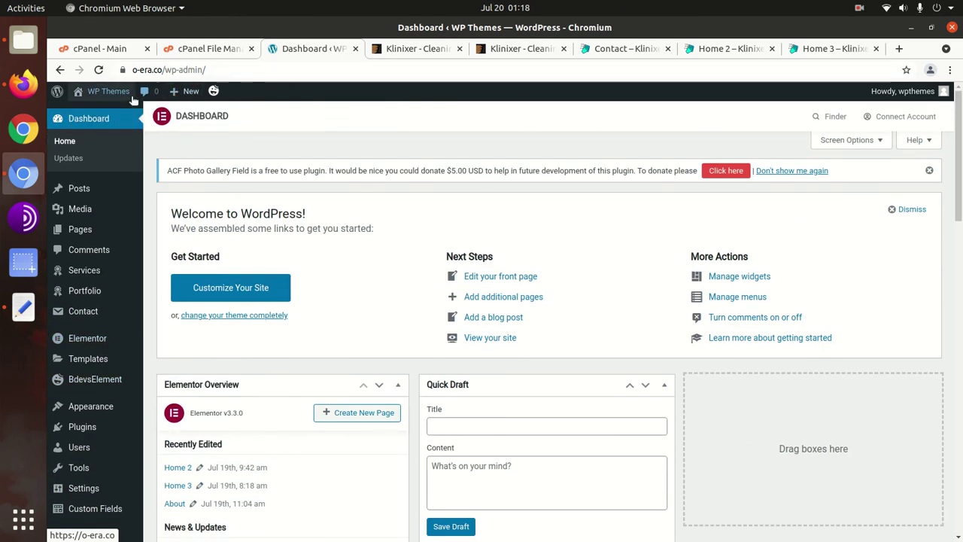
- Visit the site's home page in a new tab and open it for editing with Elementor
left_click(90, 116)
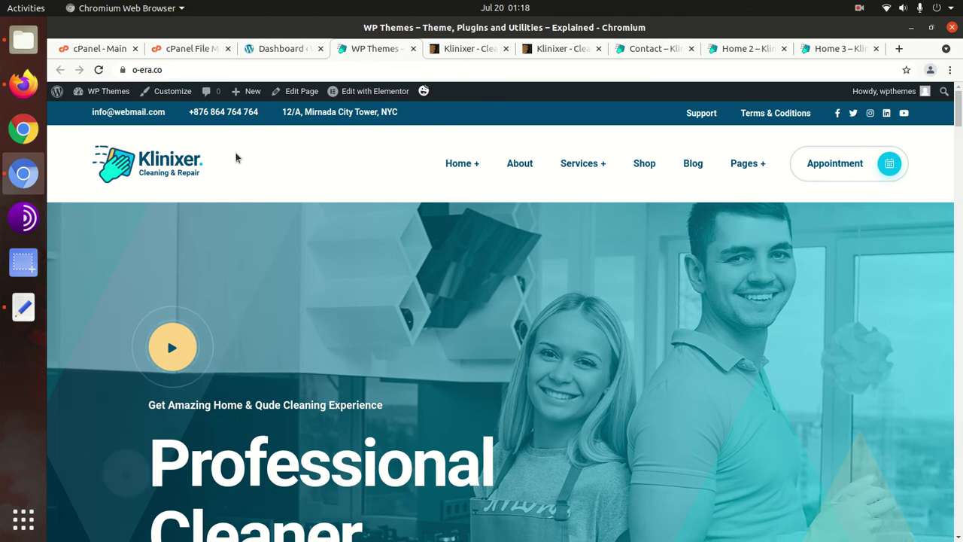
scroll(454, 243, "down", 2)
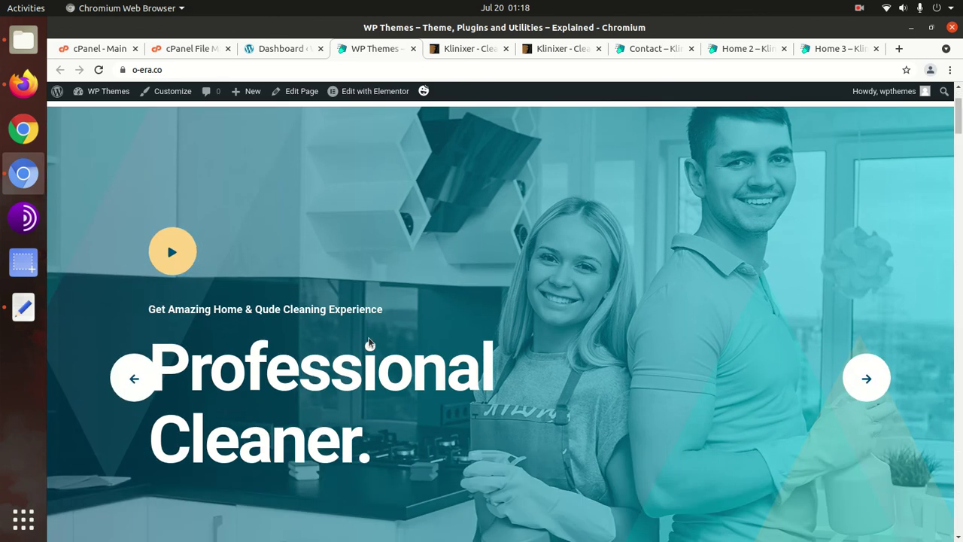
scroll(362, 248, "up", 2)
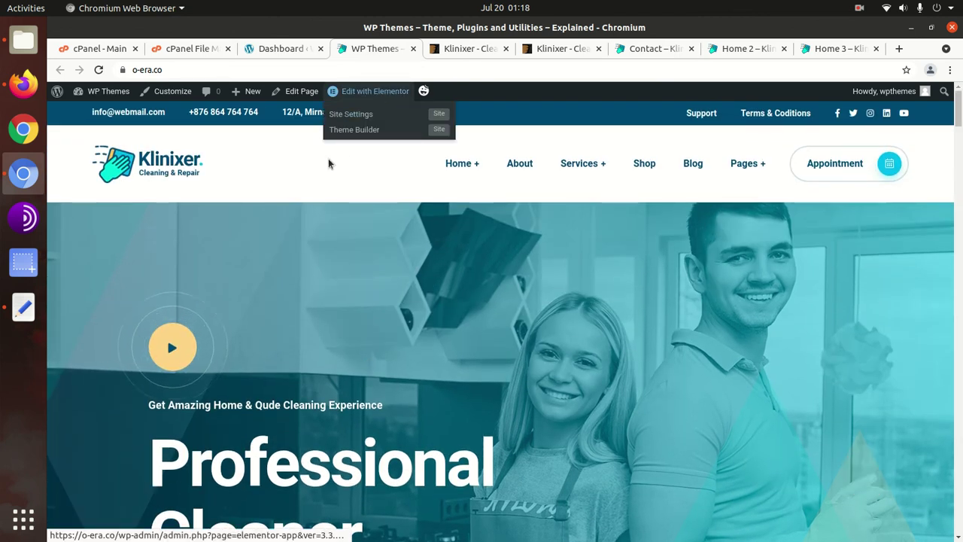
mouse_move(392, 92)
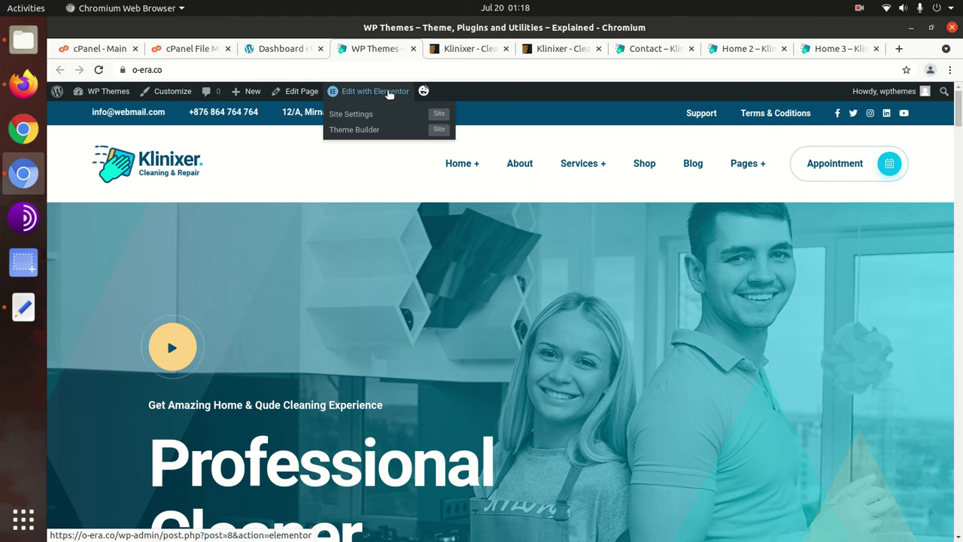
left_click(389, 92)
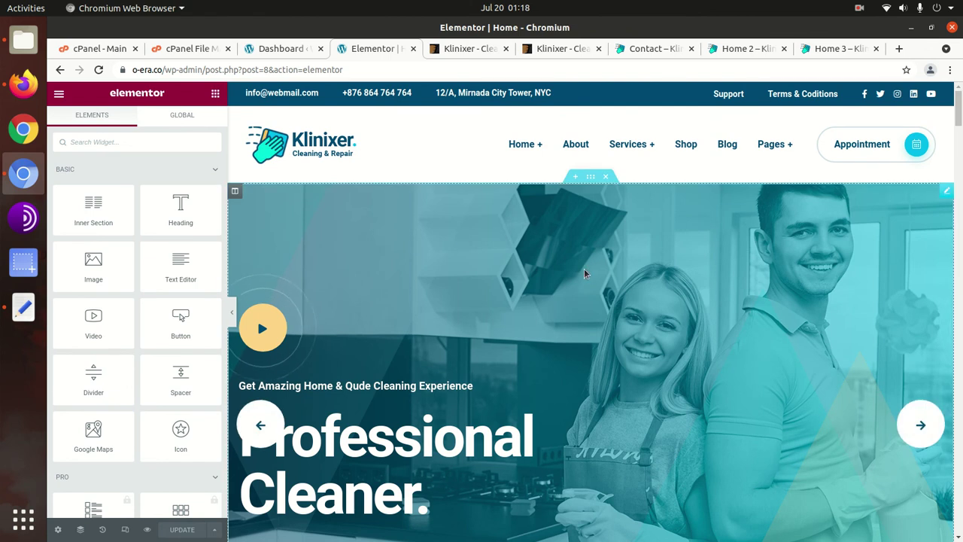
- Select the home page's hero slider and inspect its slides and its animation, autoplay and navigation settings
scroll(456, 274, "down", 2)
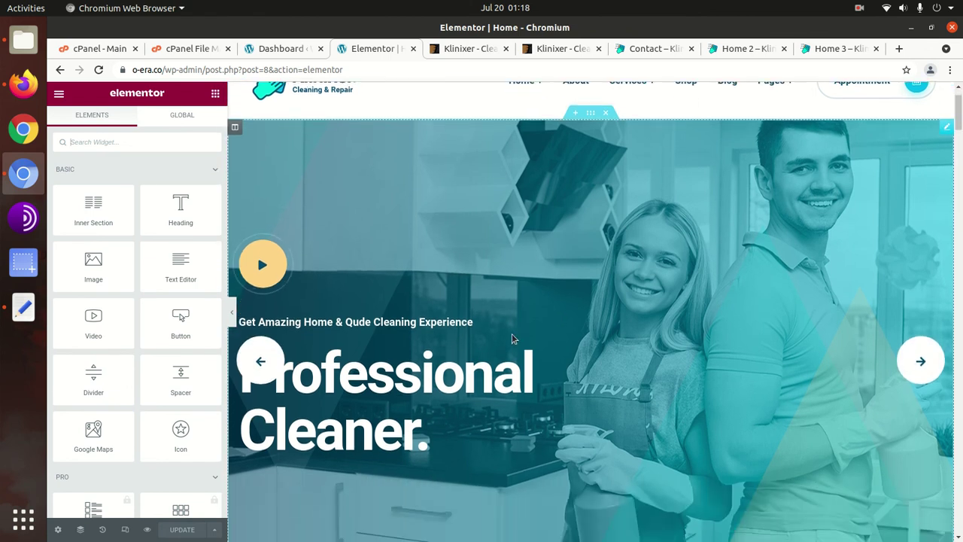
left_click(463, 330)
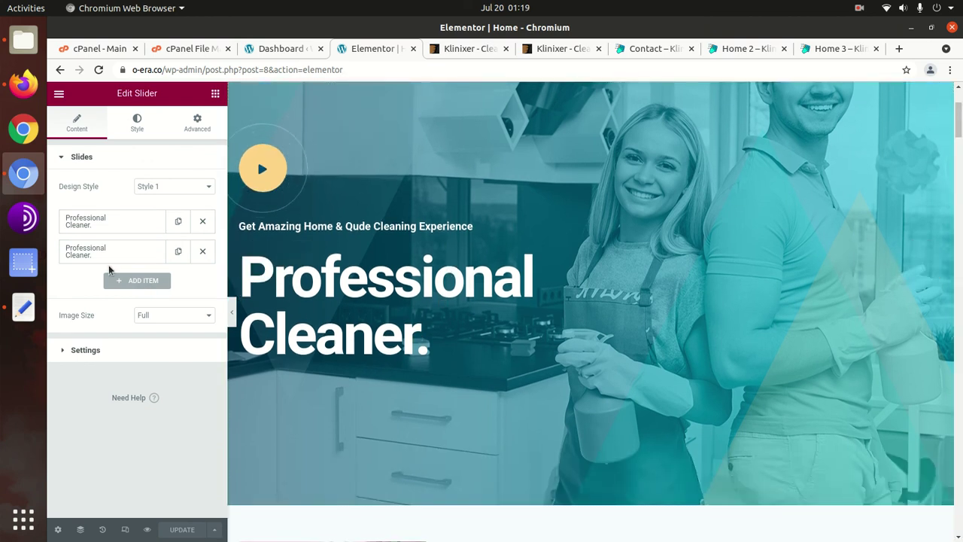
left_click(88, 352)
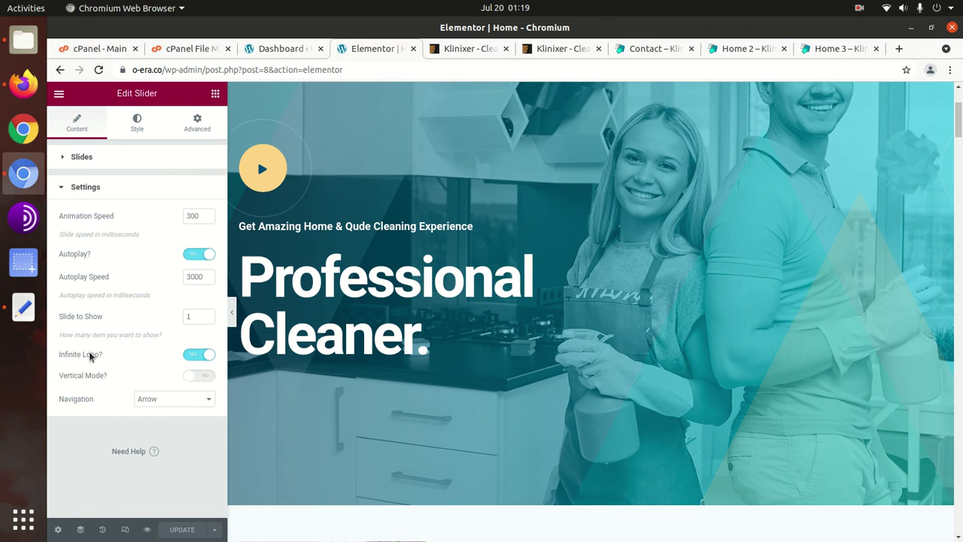
- Select the About Us section and view its title and description fields
scroll(459, 355, "down", 5)
left_click(348, 337)
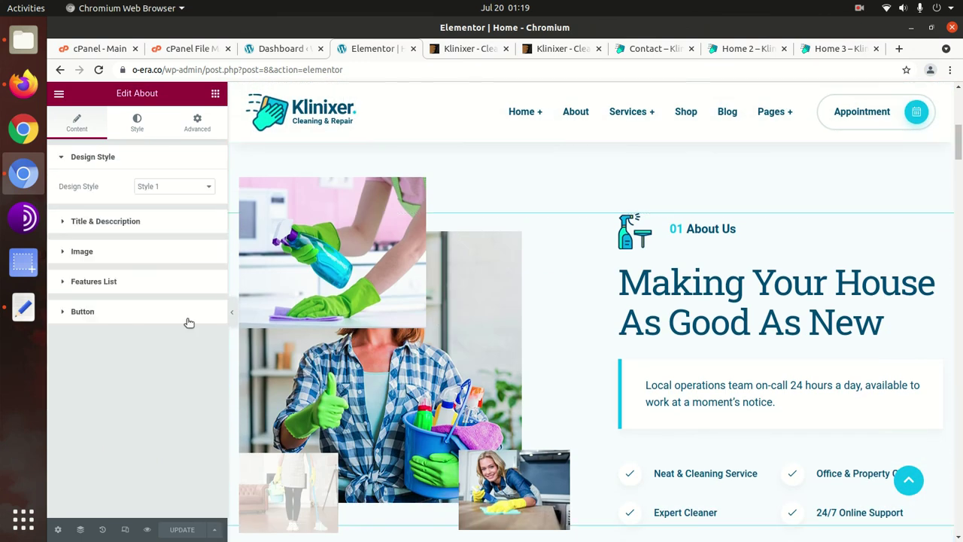
left_click(117, 222)
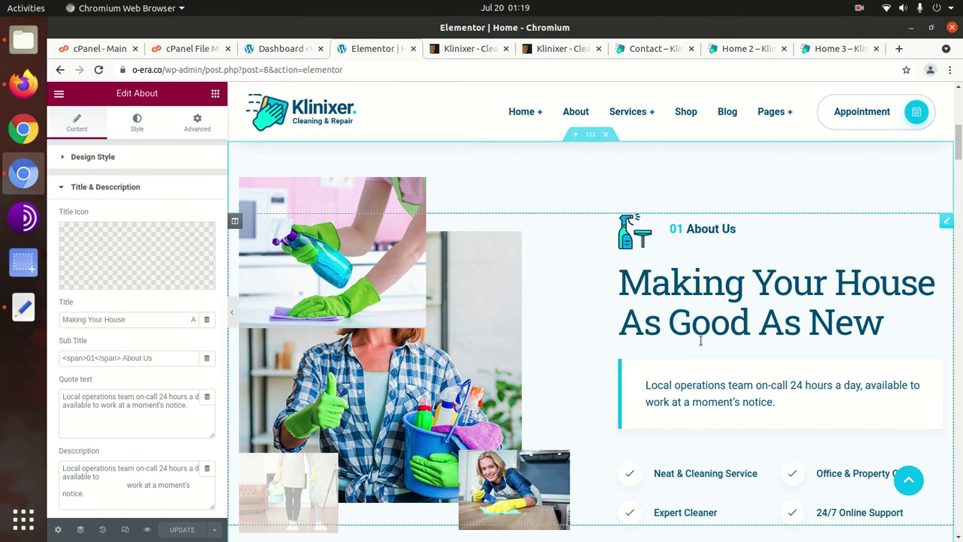
- Select the Services section and look over its design style setting and service cards
scroll(677, 332, "down", 5)
left_click(428, 348)
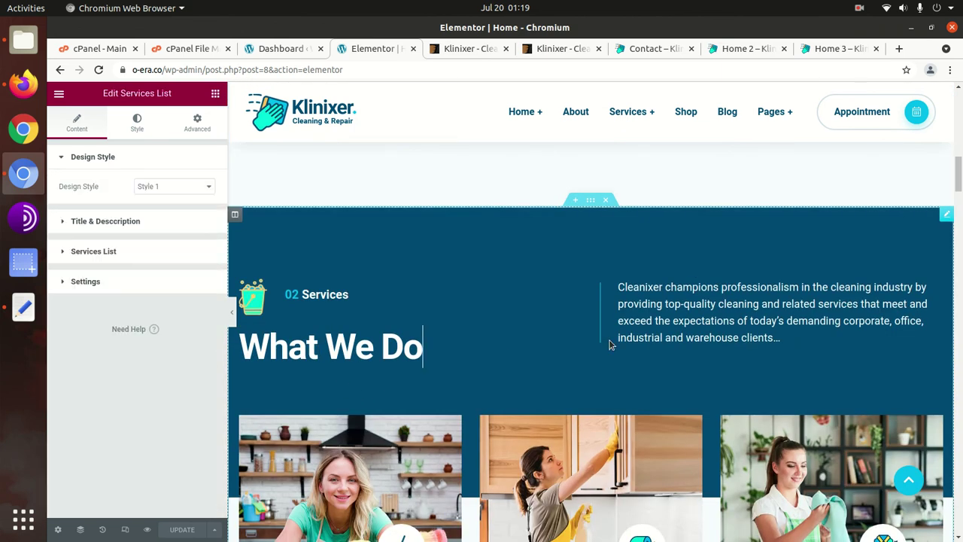
scroll(608, 365, "down", 2)
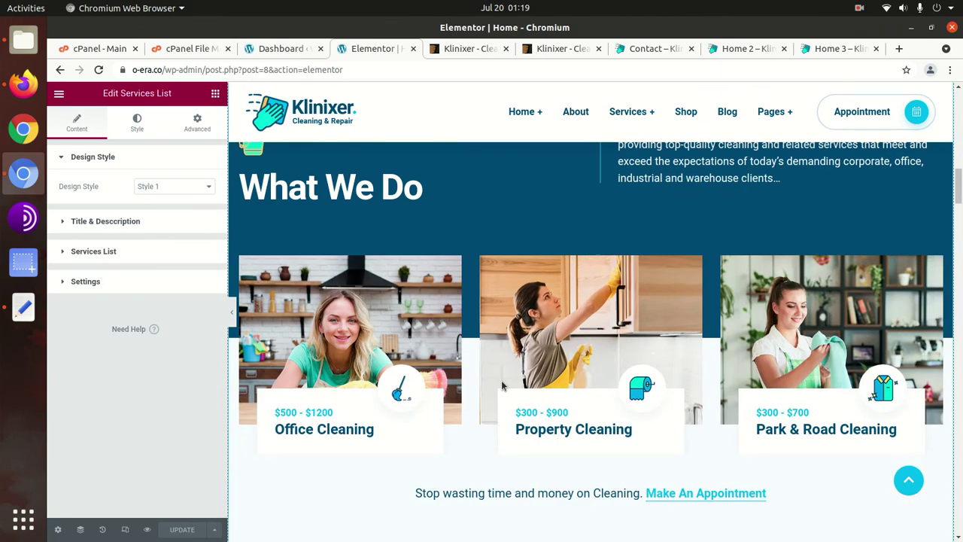
scroll(810, 340, "down", 4)
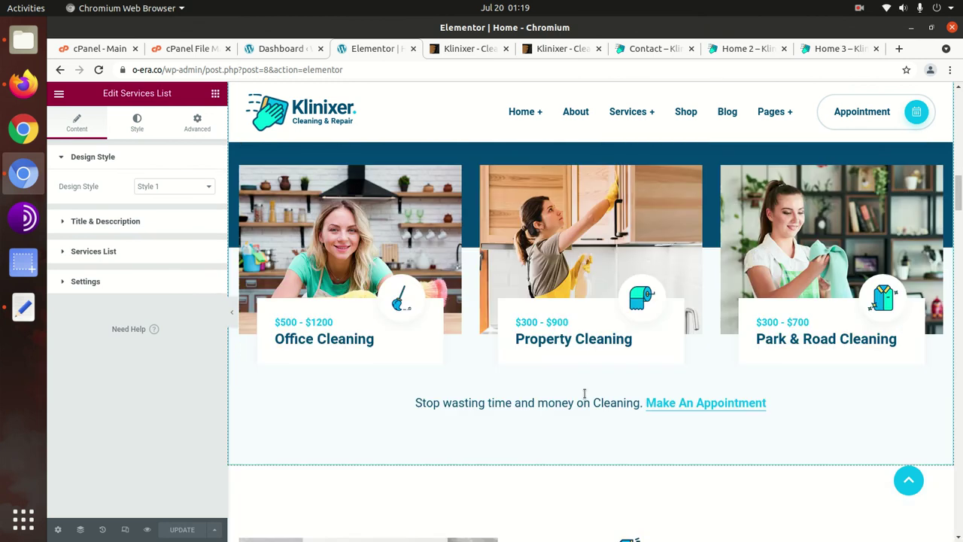
scroll(592, 381, "down", 4)
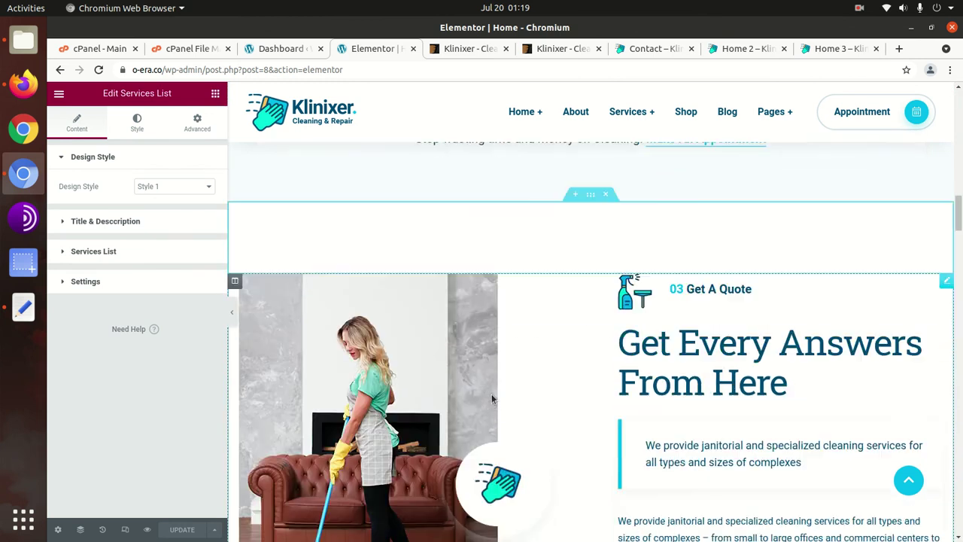
- Select the Get A Quote section and move it into the section that holds the How It Works process
left_click(753, 389)
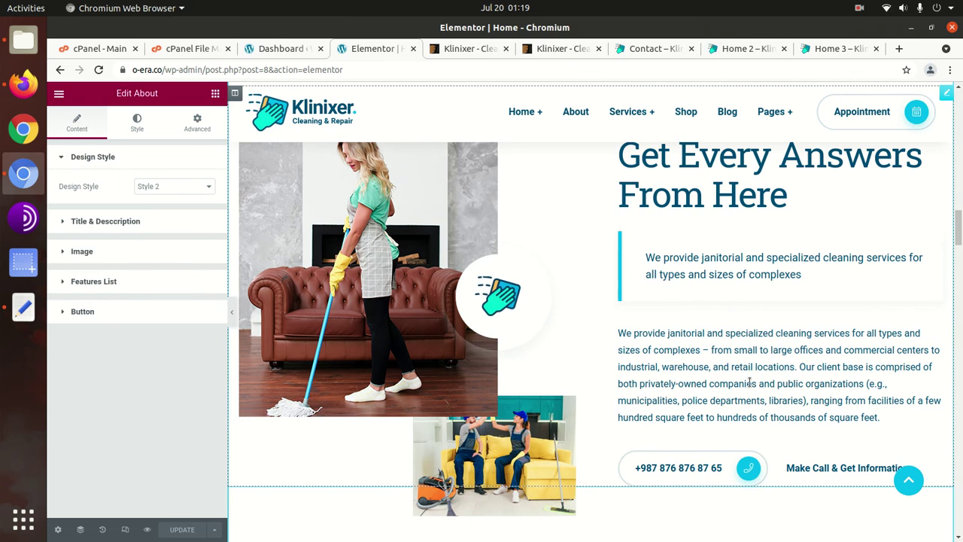
scroll(581, 361, "up", 5)
scroll(581, 359, "down", 5)
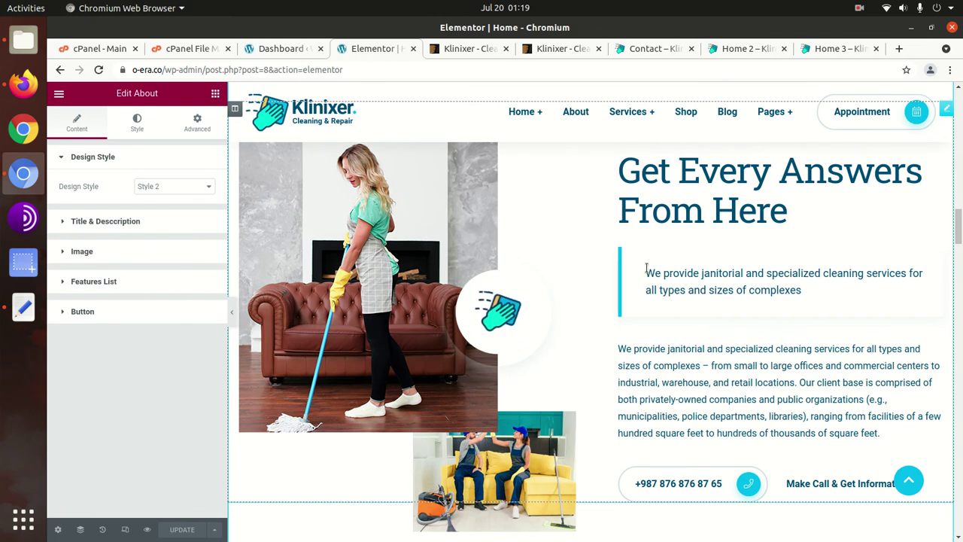
left_click_drag(645, 277, 675, 282)
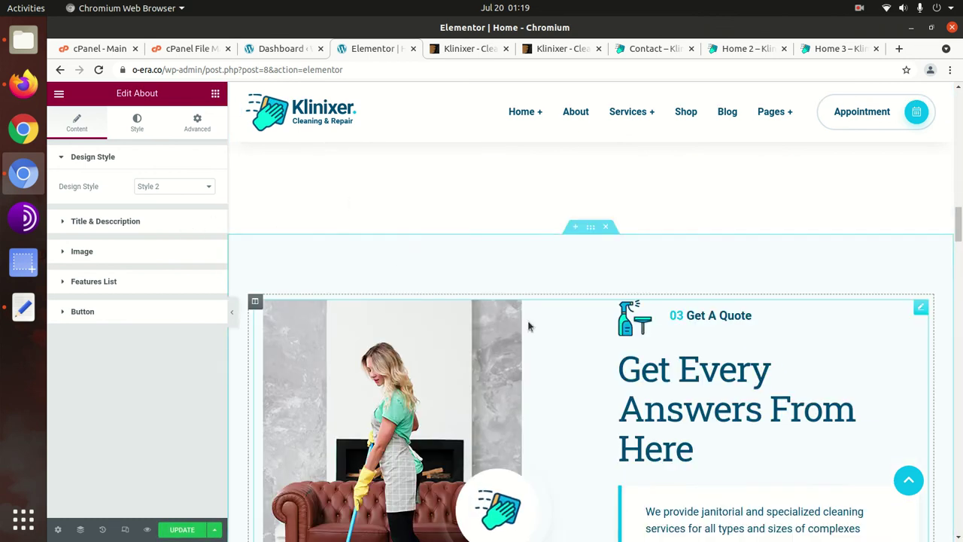
scroll(510, 317, "down", 3)
scroll(727, 367, "down", 7)
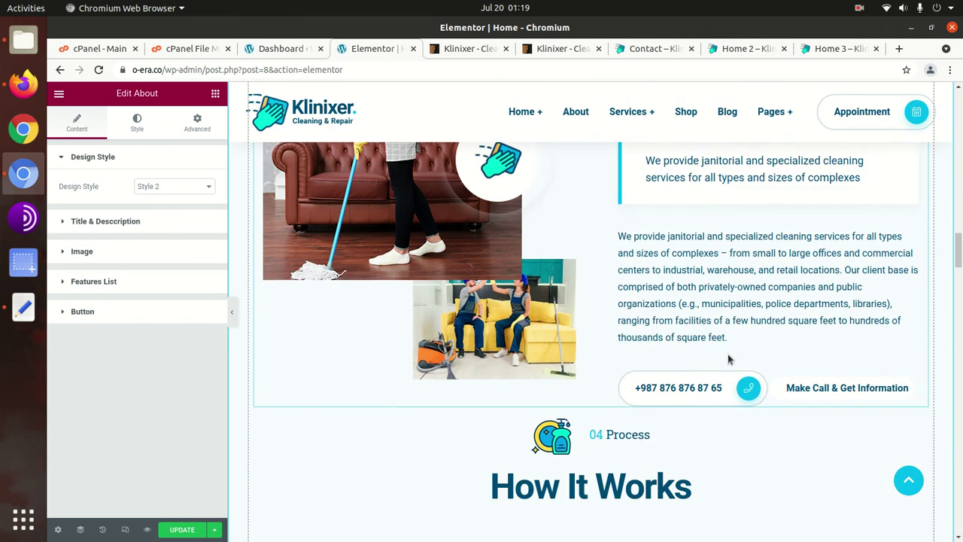
- Look over the How It Works cards, and select the Make An Appointment form to view its title and description fields
scroll(321, 417, "down", 3)
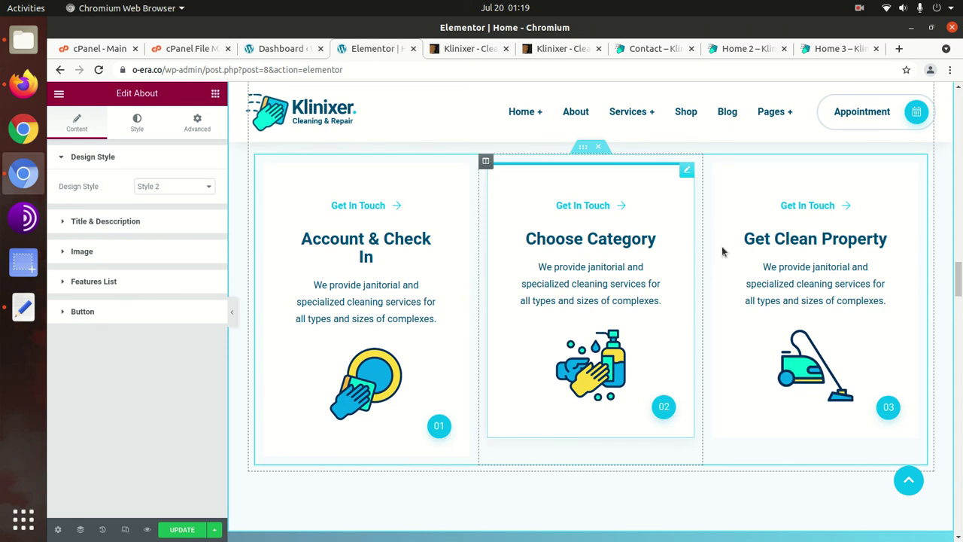
left_click_drag(895, 307, 846, 295)
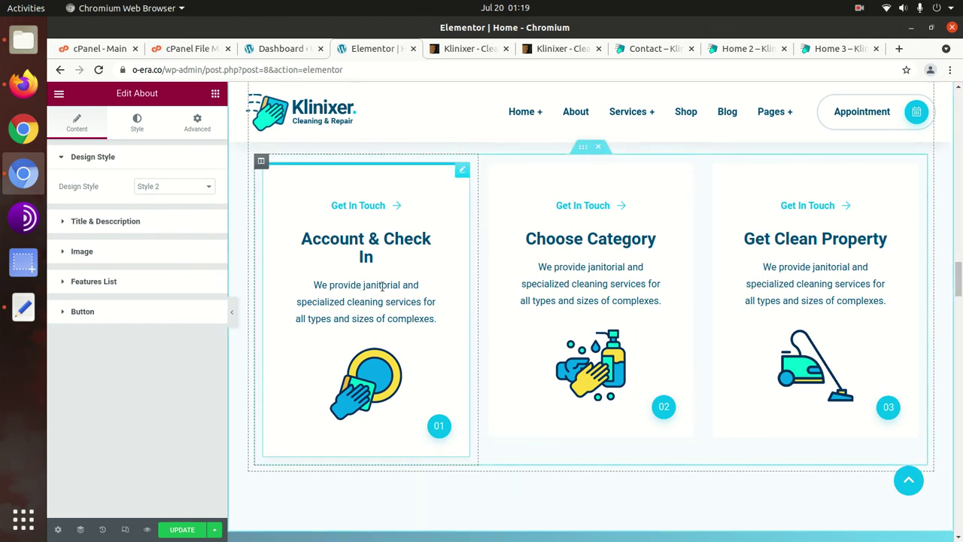
scroll(412, 270, "down", 5)
scroll(402, 254, "down", 7)
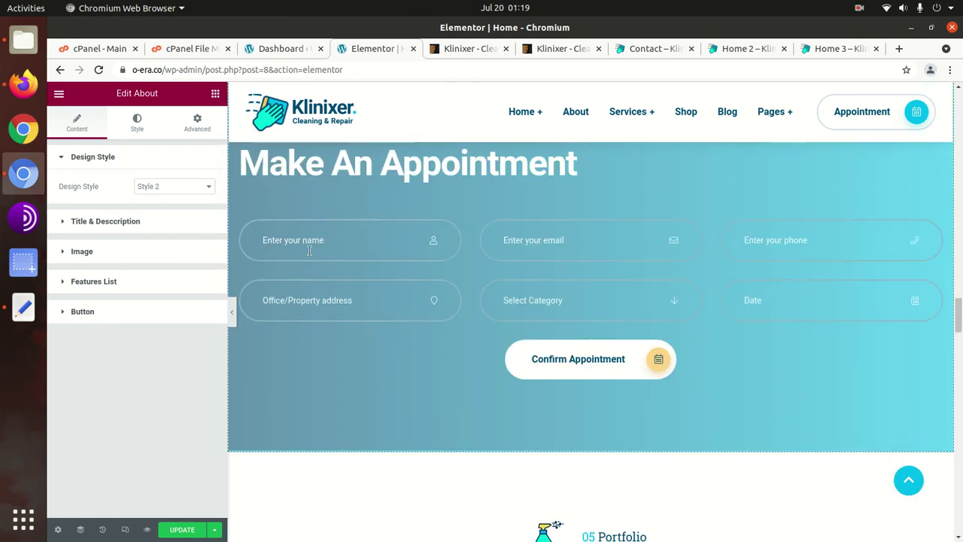
left_click(349, 240)
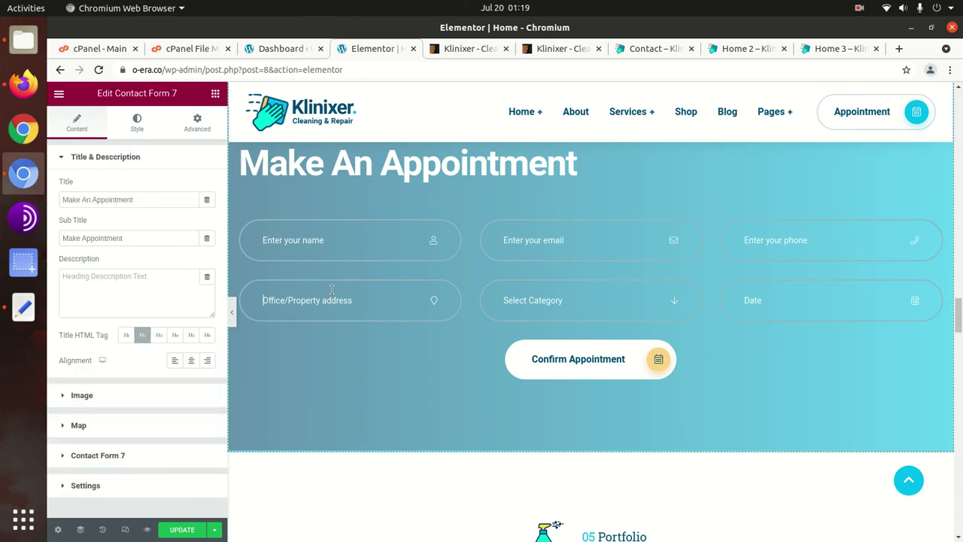
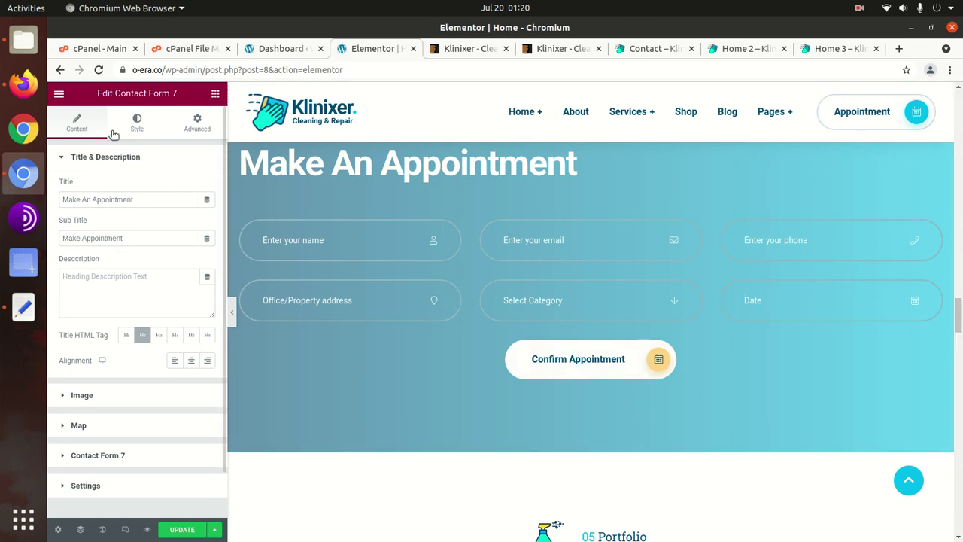
- Return to the Elementor widget list and view the page's save options
left_click(60, 94)
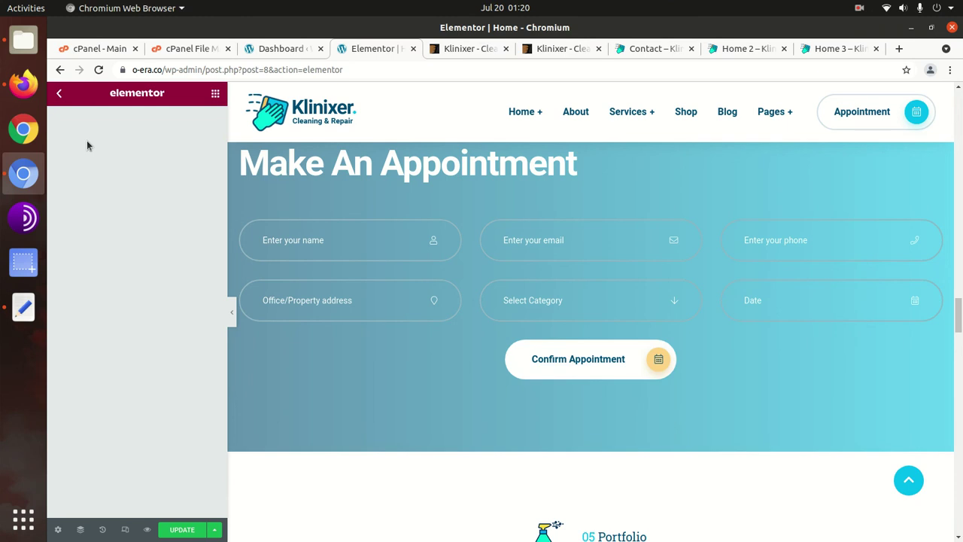
left_click(60, 96)
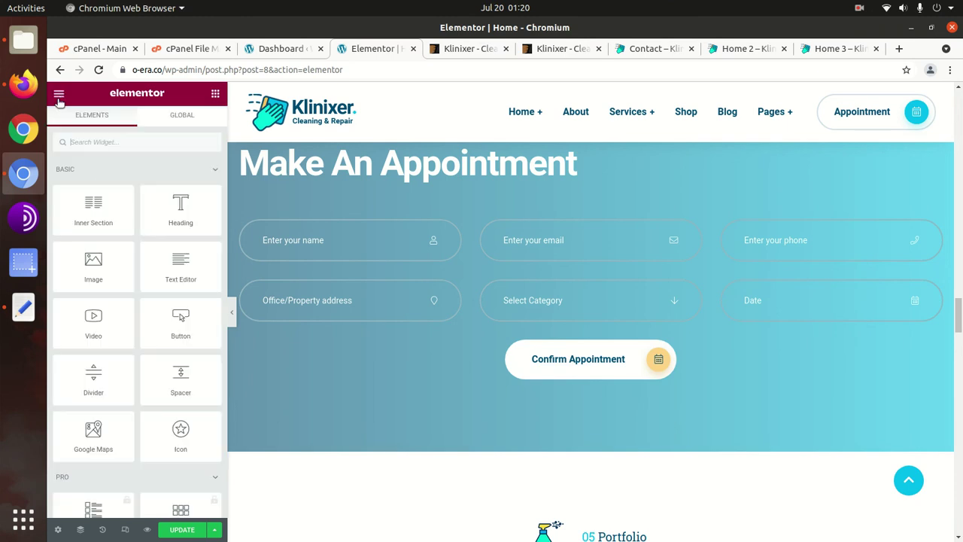
left_click(216, 532)
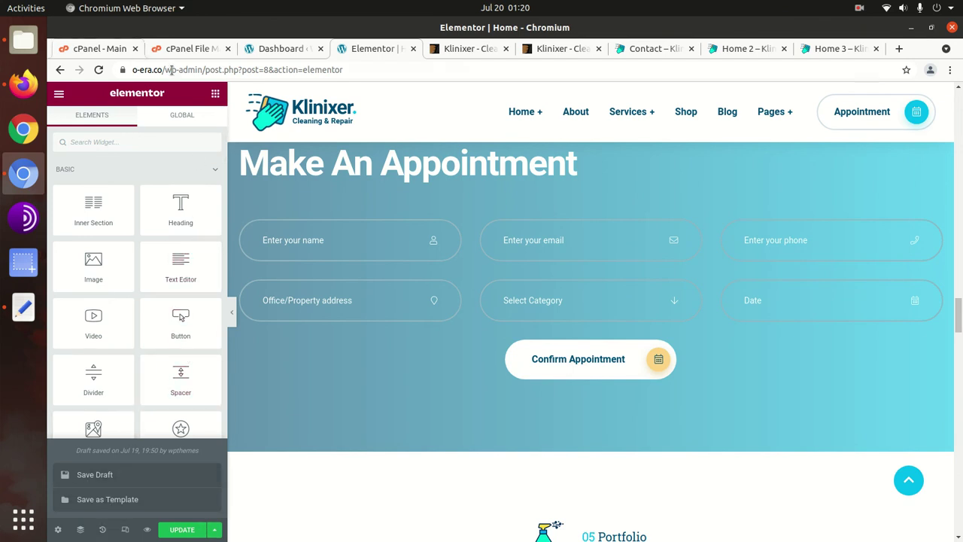
- Leave the Elementor editor for the site's home page at o-era.co, discarding the unsaved changes
left_click_drag(161, 66, 467, 54)
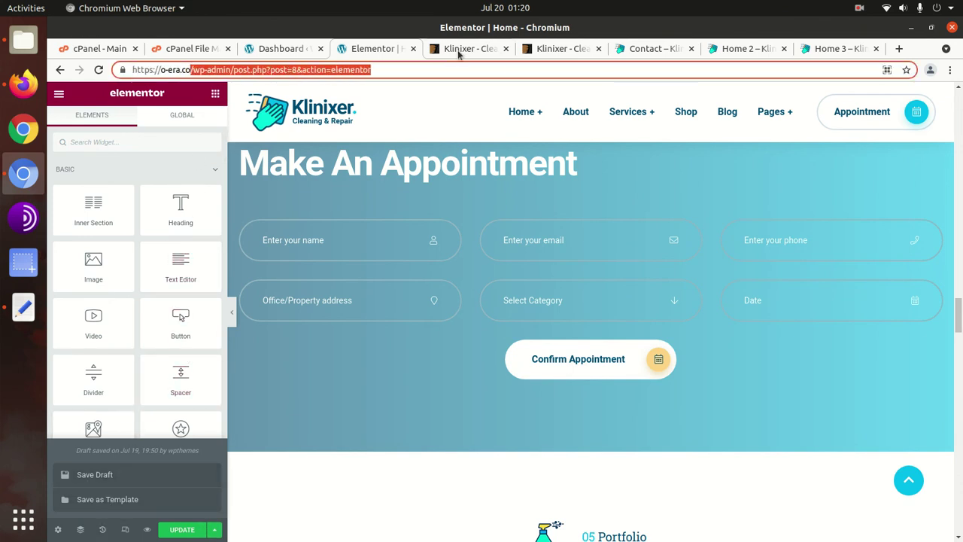
key("BackSpace")
key("Return")
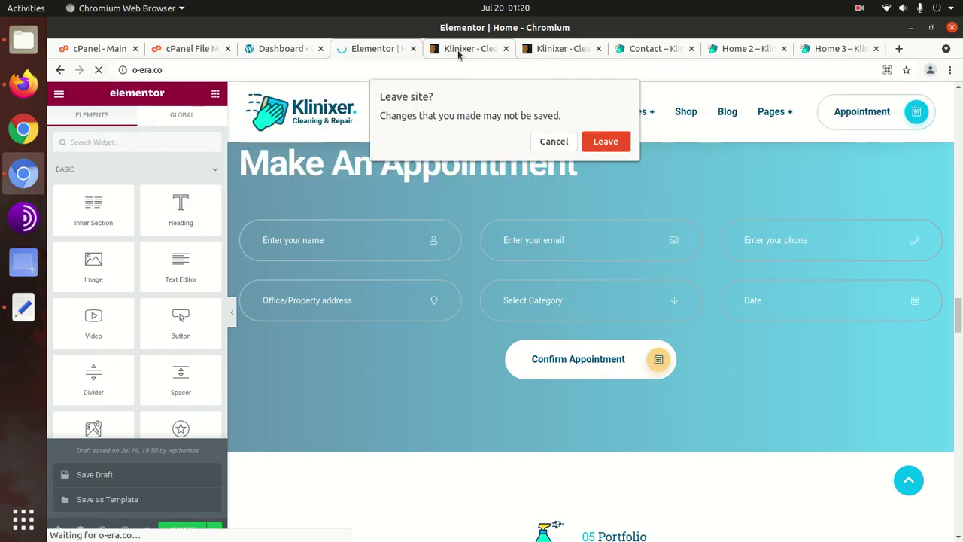
left_click(591, 138)
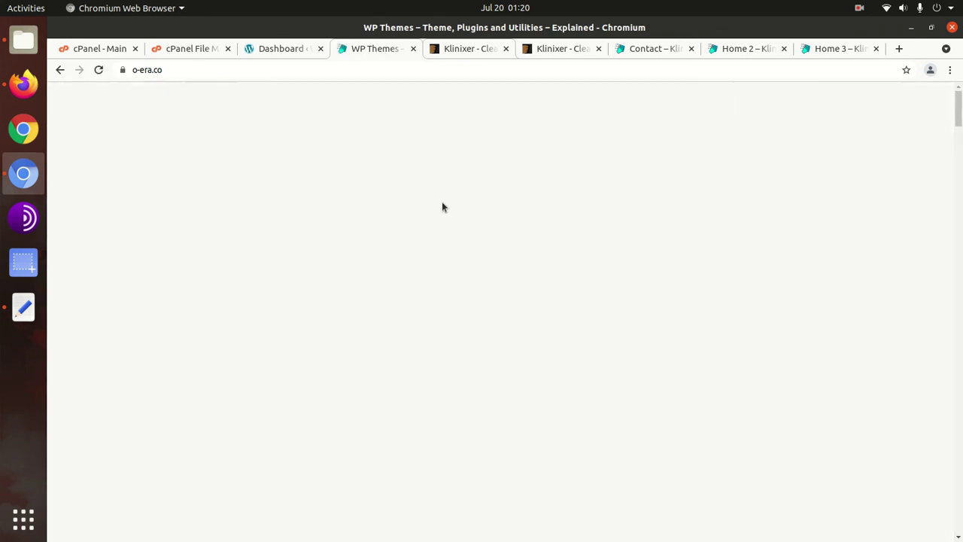
- Review the live home page's sections, including services, process cards, appointment form, project carousel, brand logos and testimonials
scroll(501, 323, "down", 15)
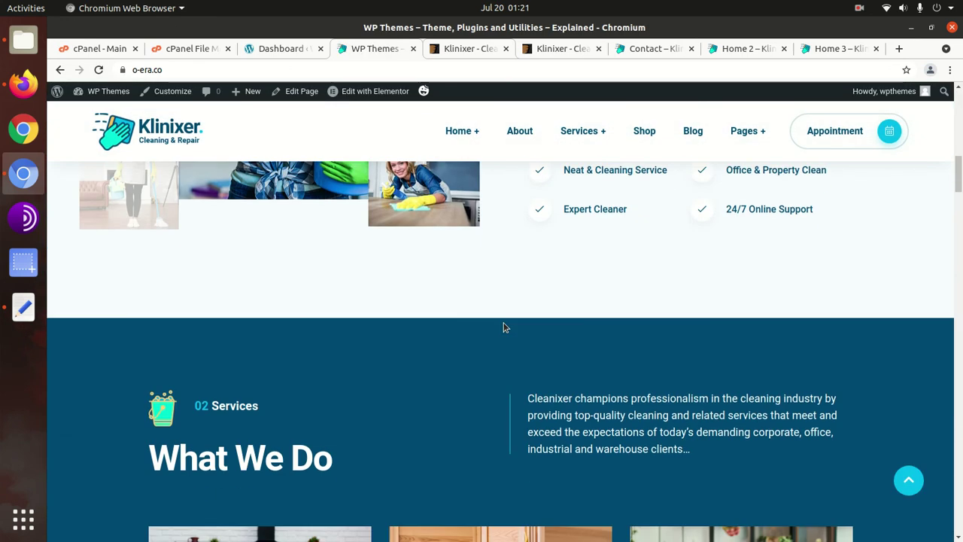
scroll(504, 325, "down", 15)
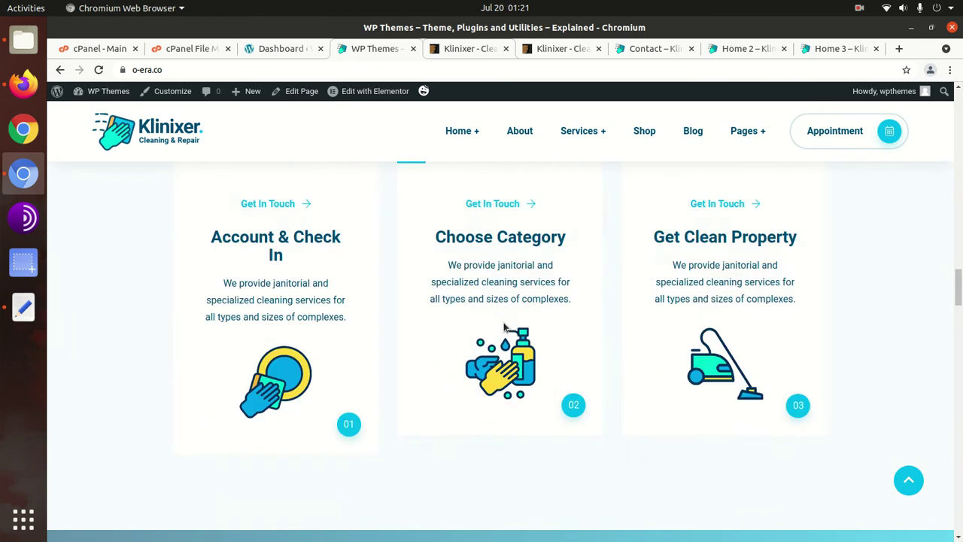
scroll(504, 327, "down", 3)
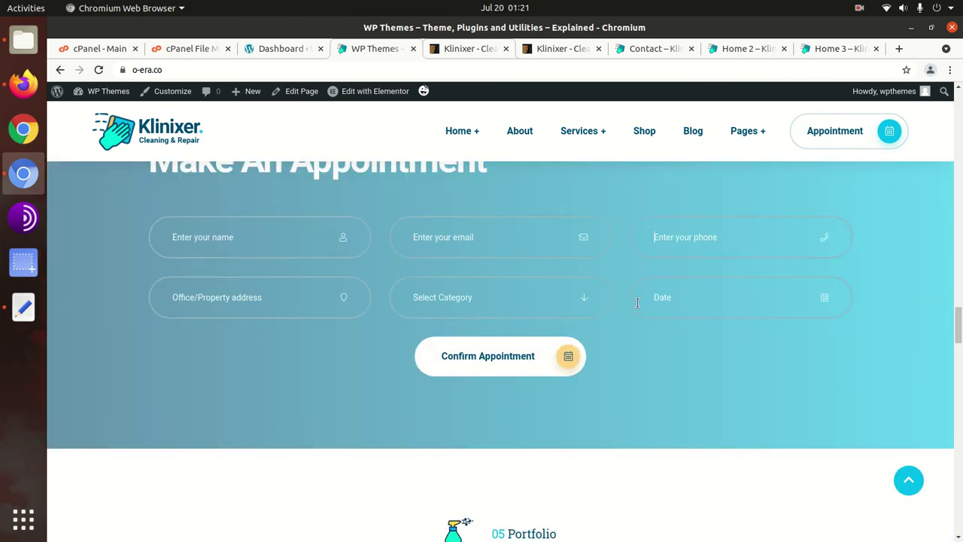
scroll(475, 409, "down", 5)
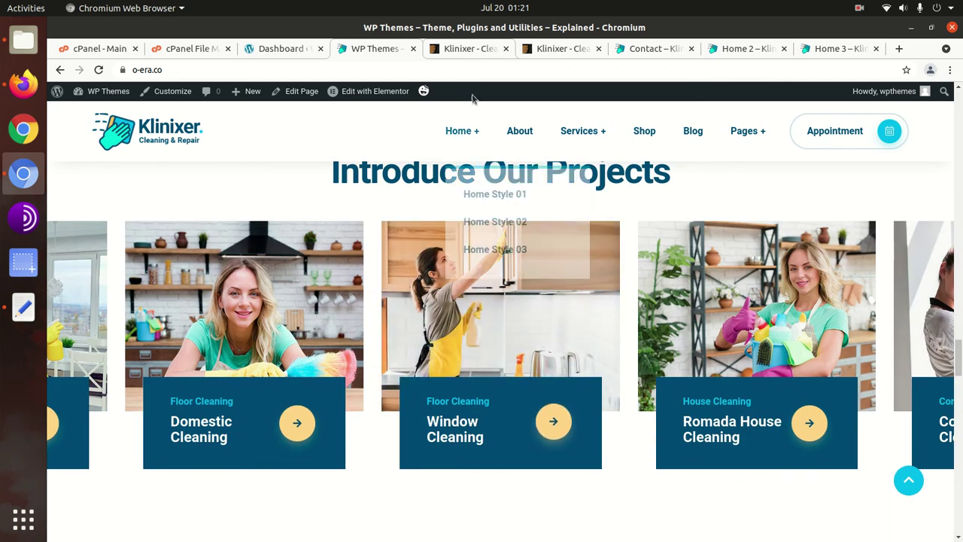
scroll(512, 121, "down", 2)
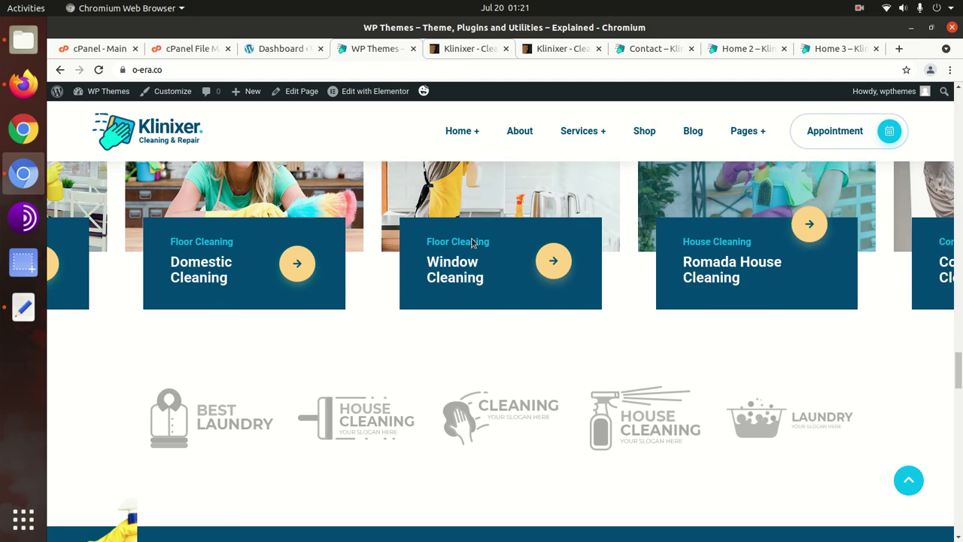
scroll(481, 336, "up", 3)
scroll(678, 313, "down", 1)
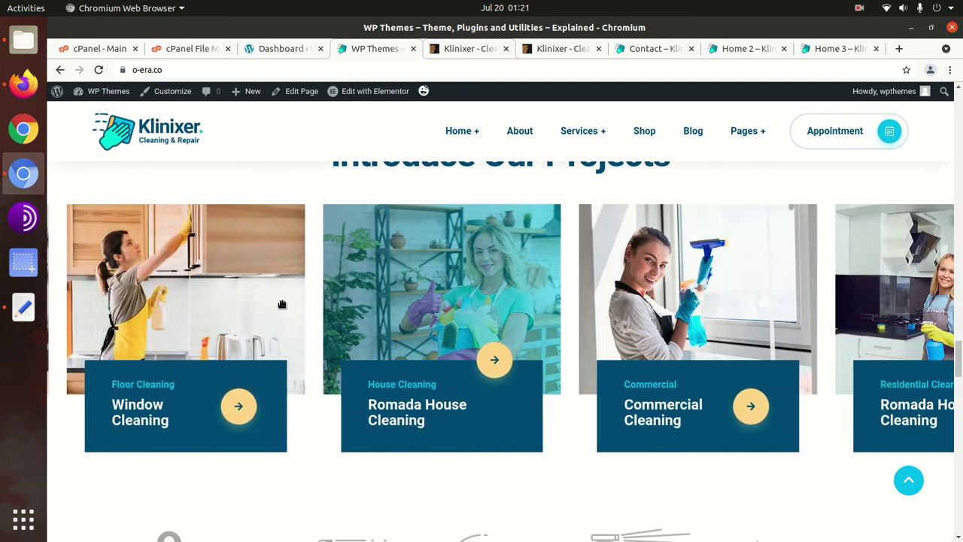
scroll(572, 323, "down", 6)
scroll(508, 338, "down", 10)
scroll(497, 346, "down", 1)
scroll(236, 268, "up", 3)
scroll(213, 216, "up", 5)
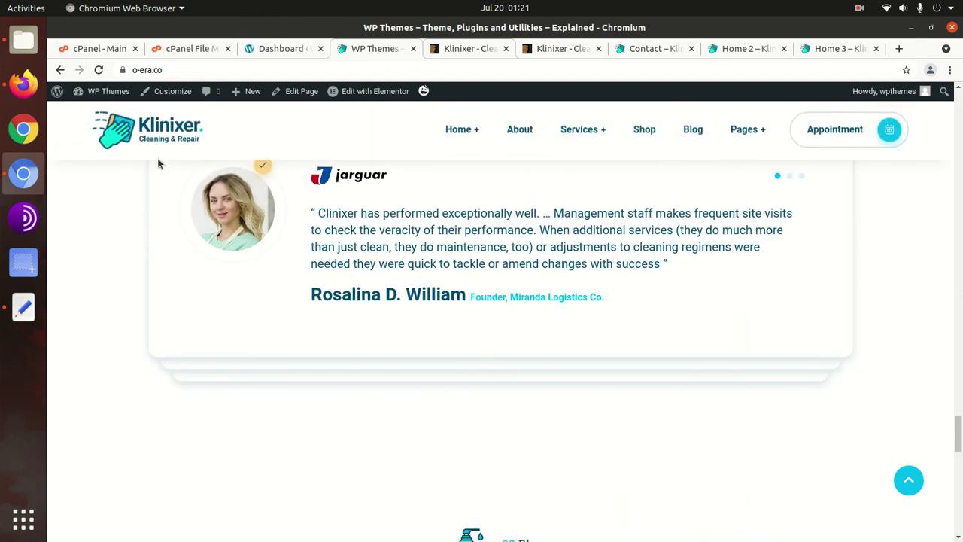
- Reload the home page from the site logo and view its header, hero slider and About Us section
left_click(155, 136)
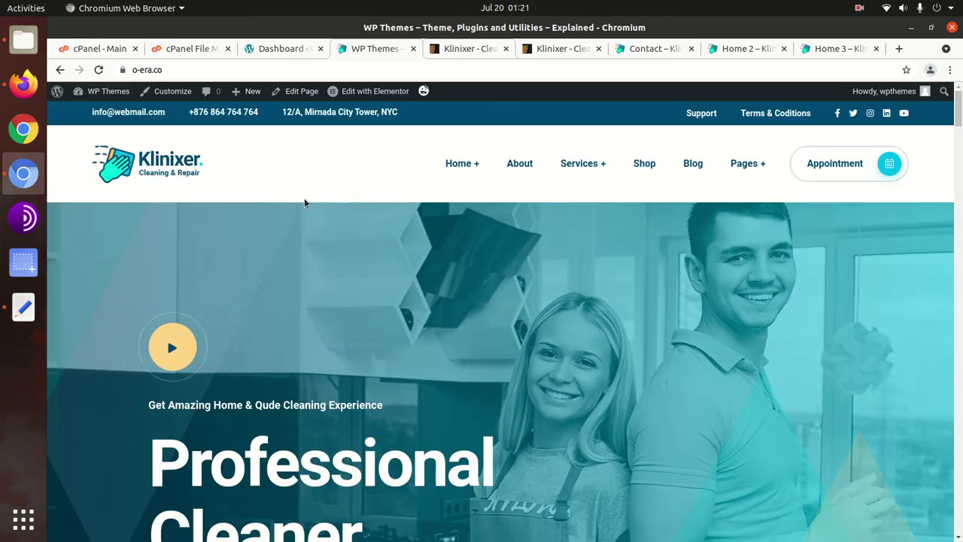
scroll(489, 306, "down", 2)
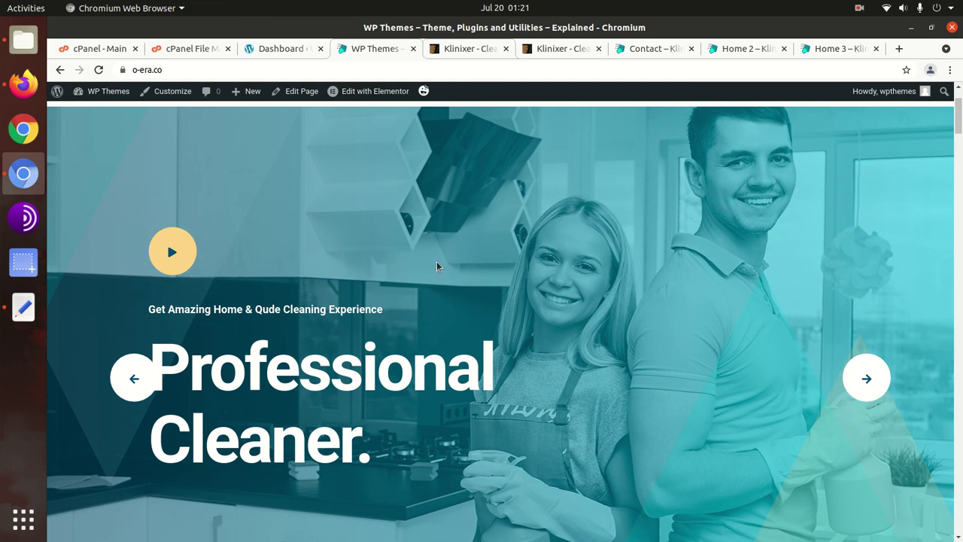
scroll(437, 222, "down", 10)
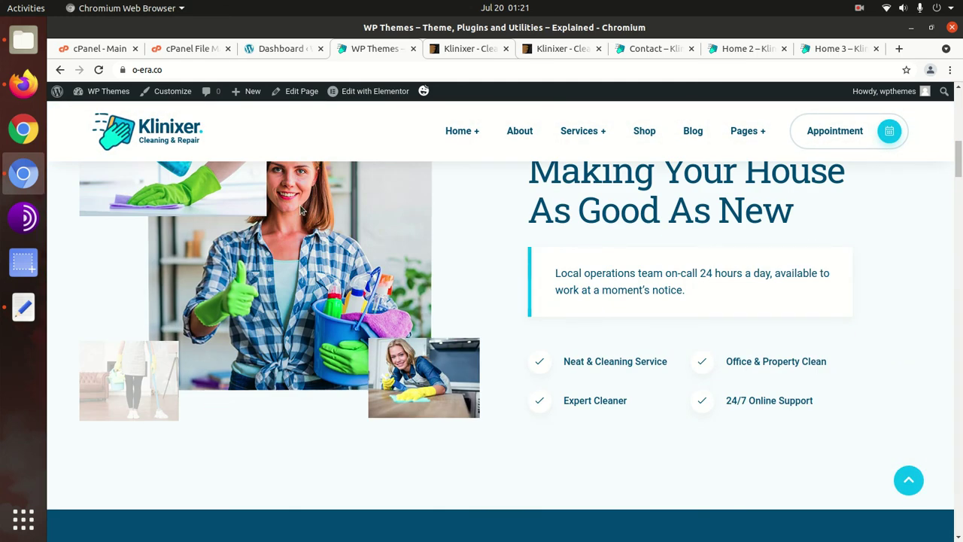
scroll(302, 210, "up", 10)
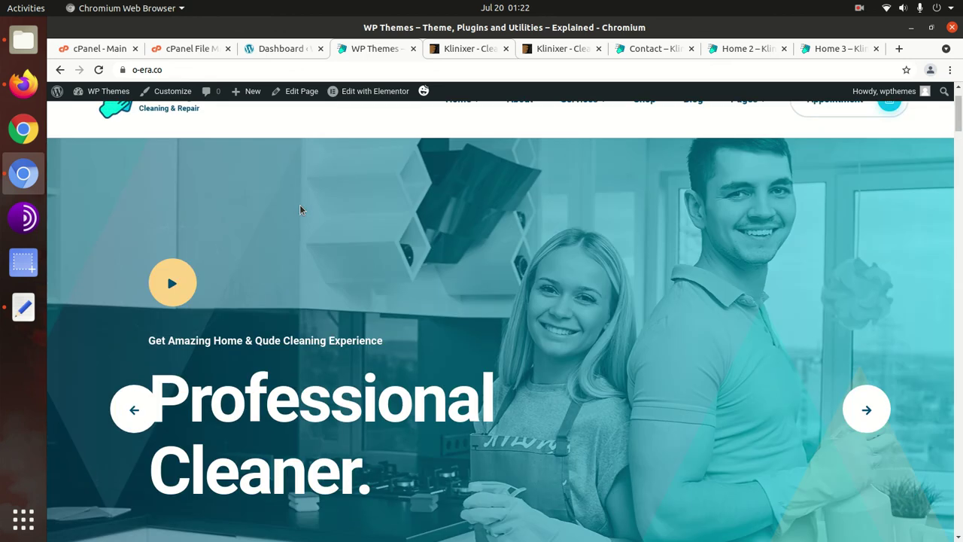
scroll(301, 211, "up", 1)
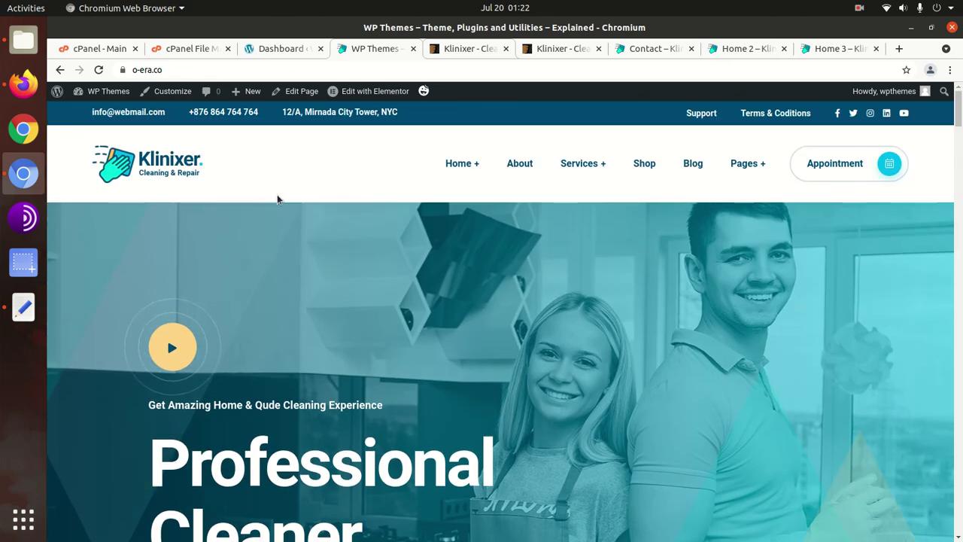